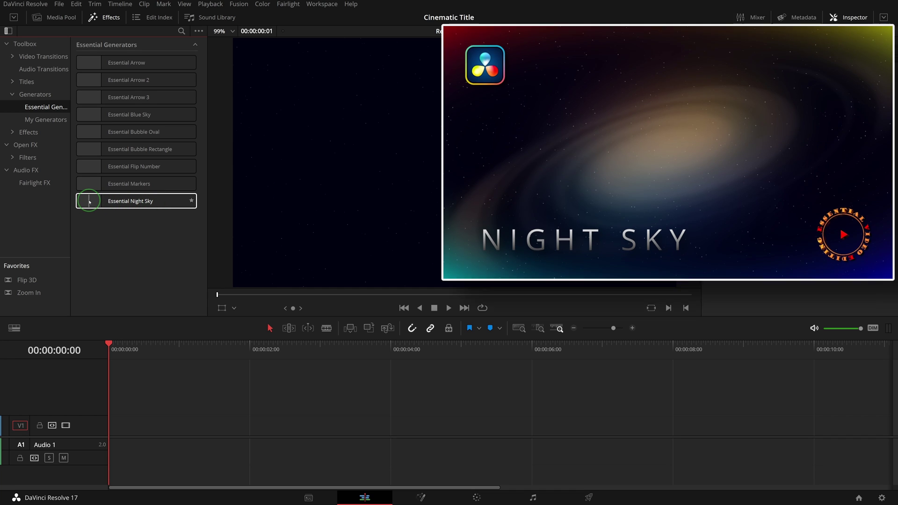
# Place Essential Night Sky on V1 and extend it to end at 00:00:10:00
pyautogui.moveTo(89, 202); pyautogui.dragTo(115, 423)
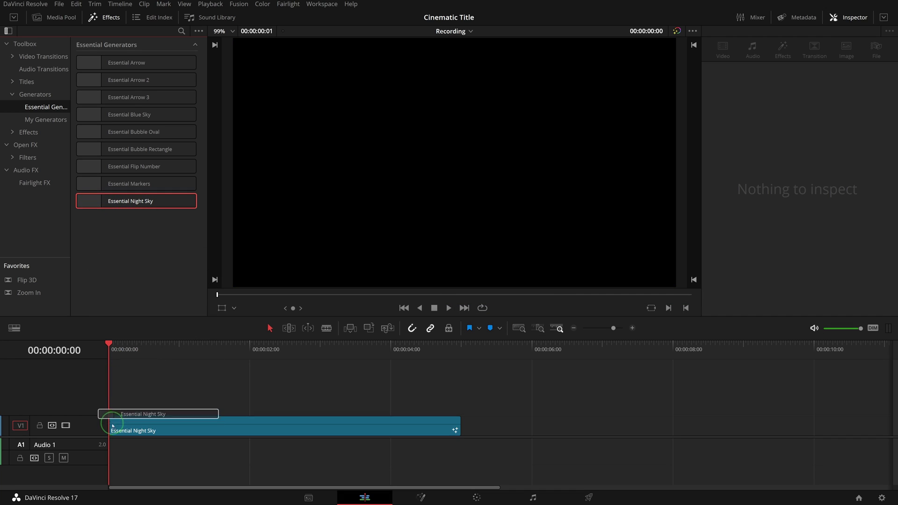
pyautogui.press('space')
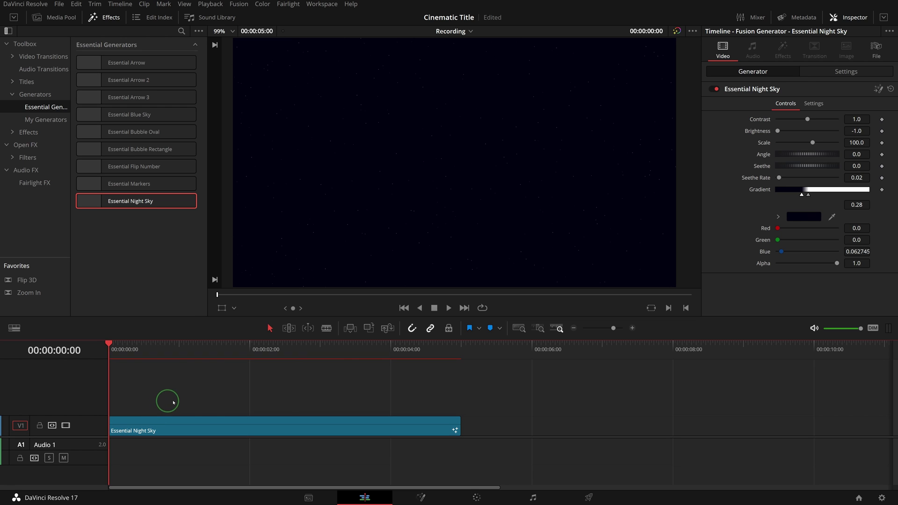
pyautogui.click(306, 424)
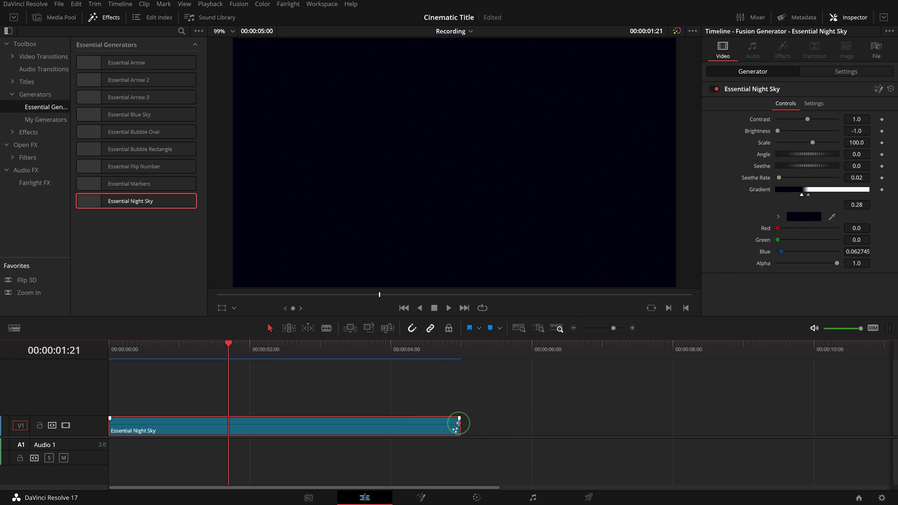
pyautogui.moveTo(458, 424); pyautogui.dragTo(822, 431)
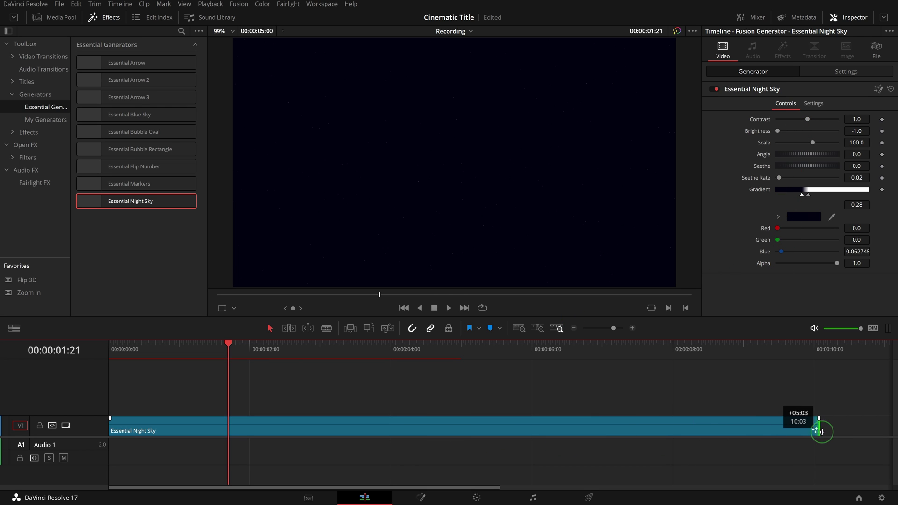
pyautogui.moveTo(822, 432); pyautogui.dragTo(814, 431)
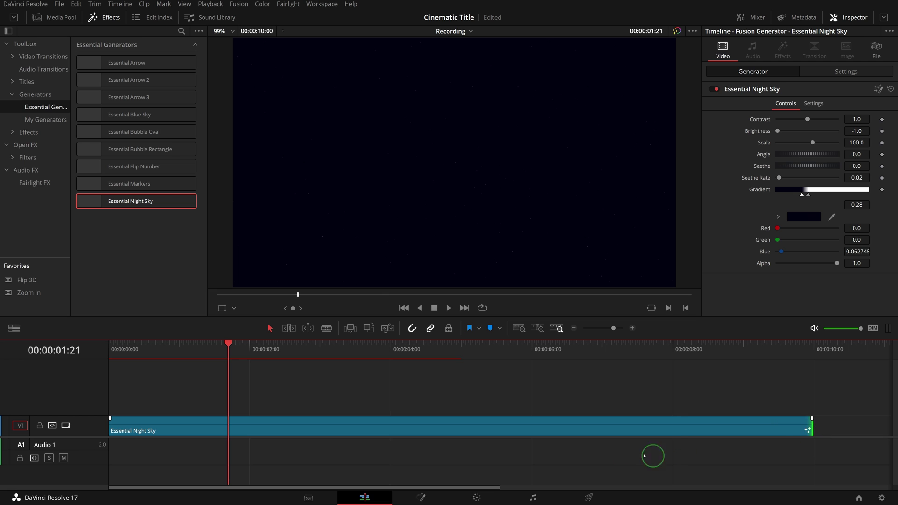
# Add a Noise Gradient on V2 above the night sky and trim it to two seconds
pyautogui.click(35, 94)
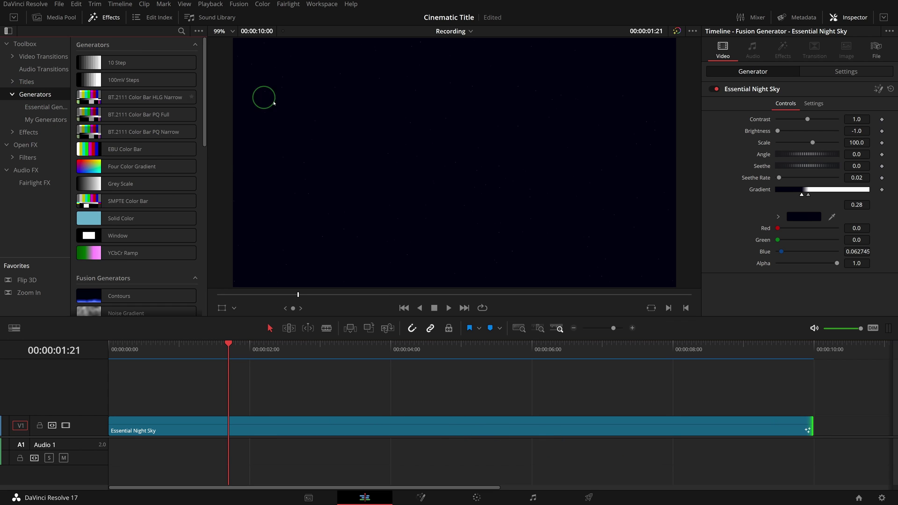
pyautogui.scroll(-1, 181, 194)
pyautogui.scroll(-4, 197, 195)
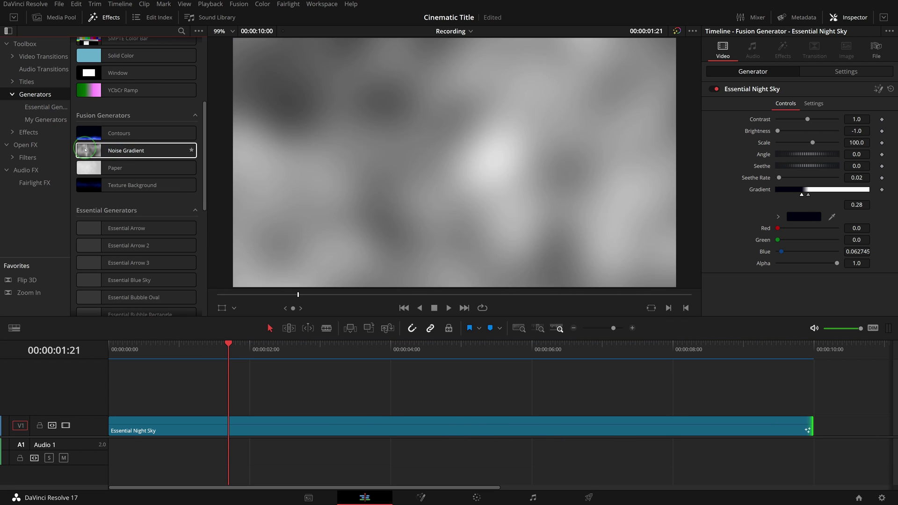
pyautogui.moveTo(85, 149); pyautogui.dragTo(113, 403)
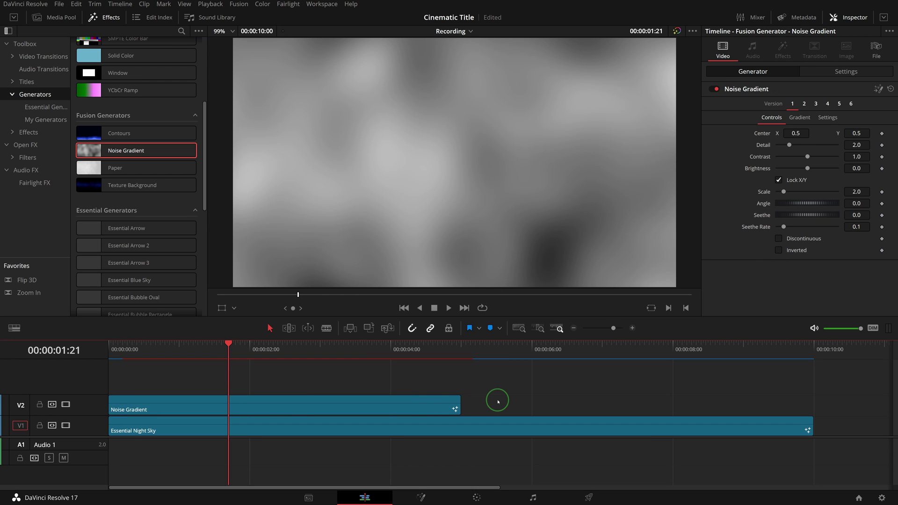
pyautogui.moveTo(460, 403); pyautogui.dragTo(244, 405)
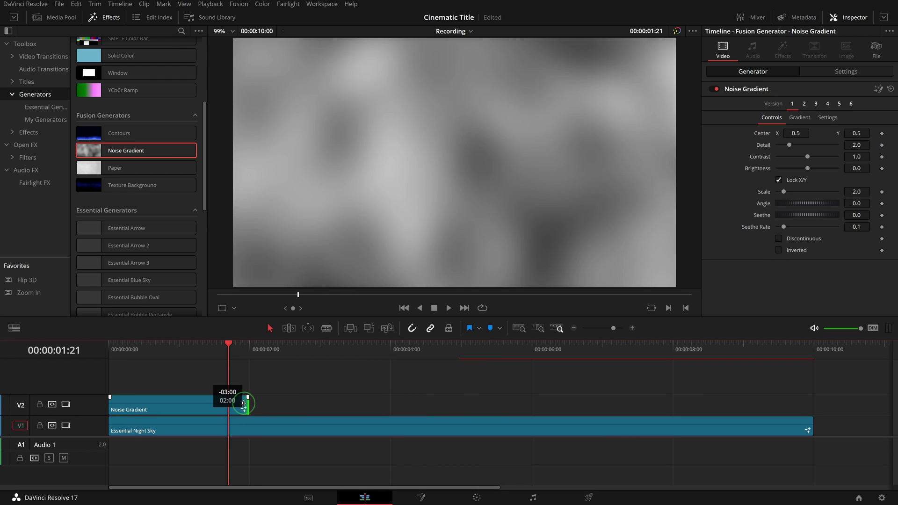
pyautogui.press('Home')
pyautogui.press('space')
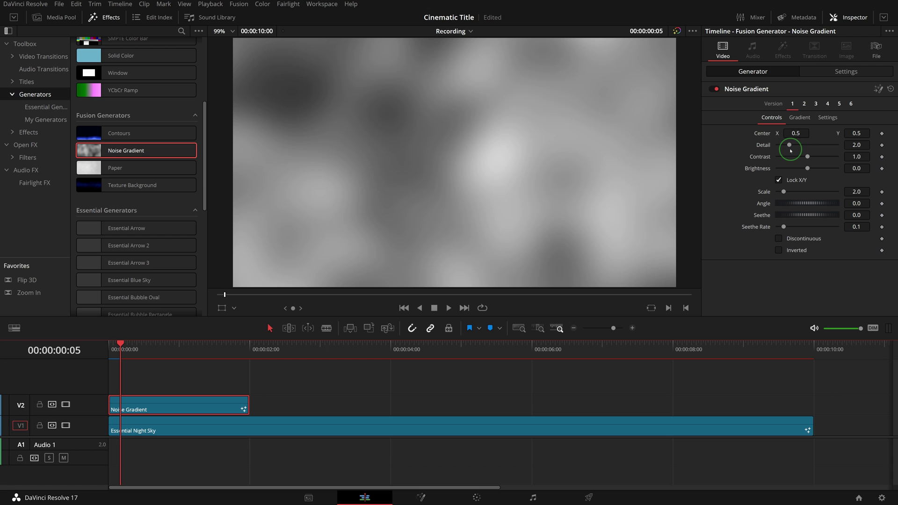
# Set the noise Detail to 10, Scale to 6.3 and Seethe Rate to 0
pyautogui.moveTo(790, 146); pyautogui.dragTo(848, 150)
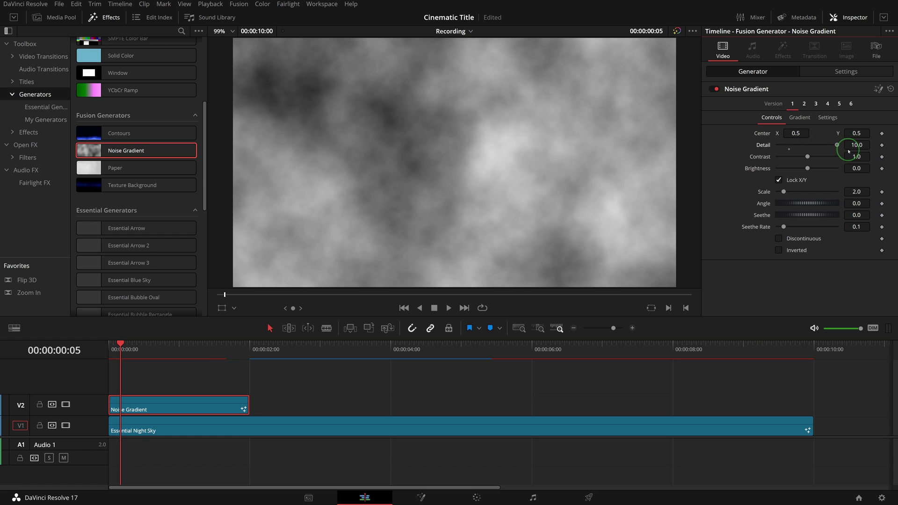
pyautogui.moveTo(784, 192); pyautogui.dragTo(796, 192)
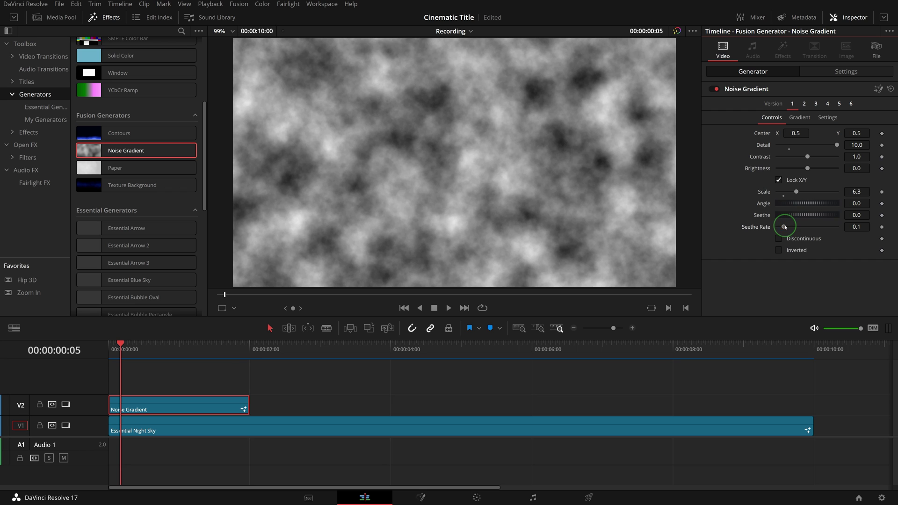
pyautogui.moveTo(785, 227); pyautogui.dragTo(777, 228)
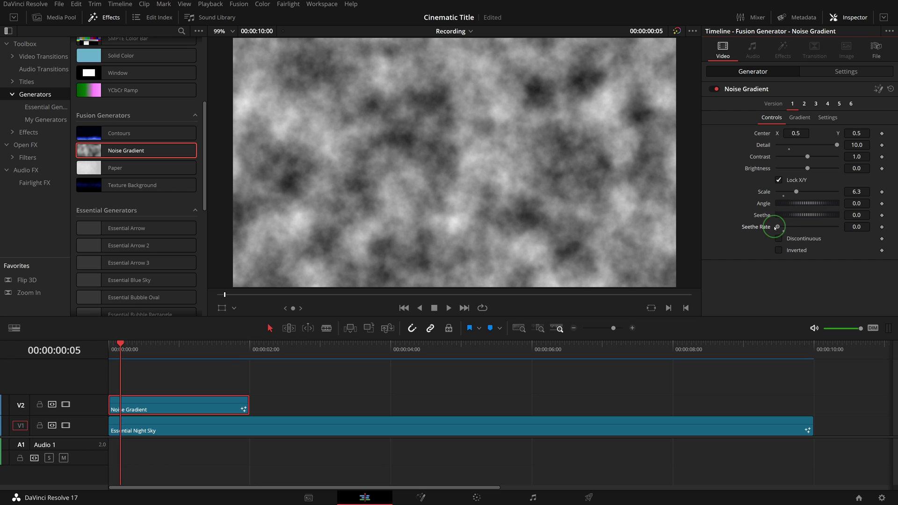
# Make the gradient Radial with a dark blue-grey #2c2c41 left stop
pyautogui.click(801, 118)
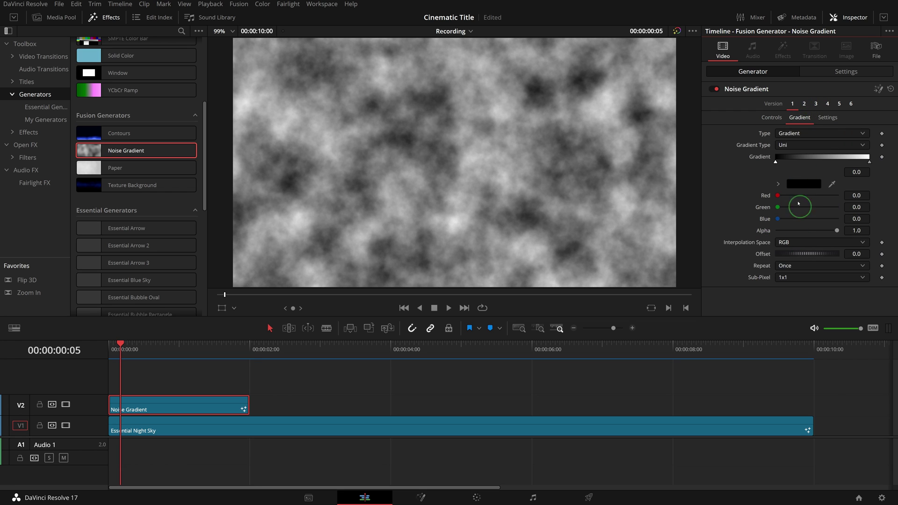
pyautogui.click(798, 147)
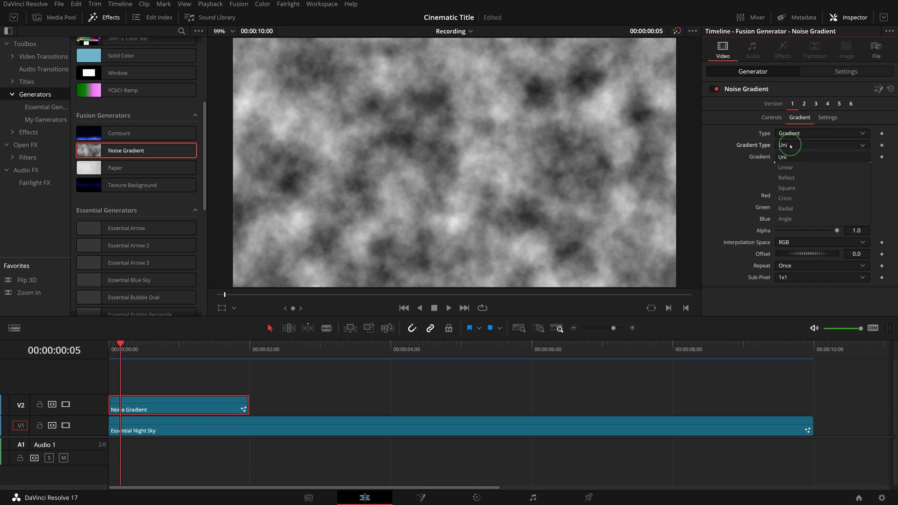
pyautogui.click(787, 210)
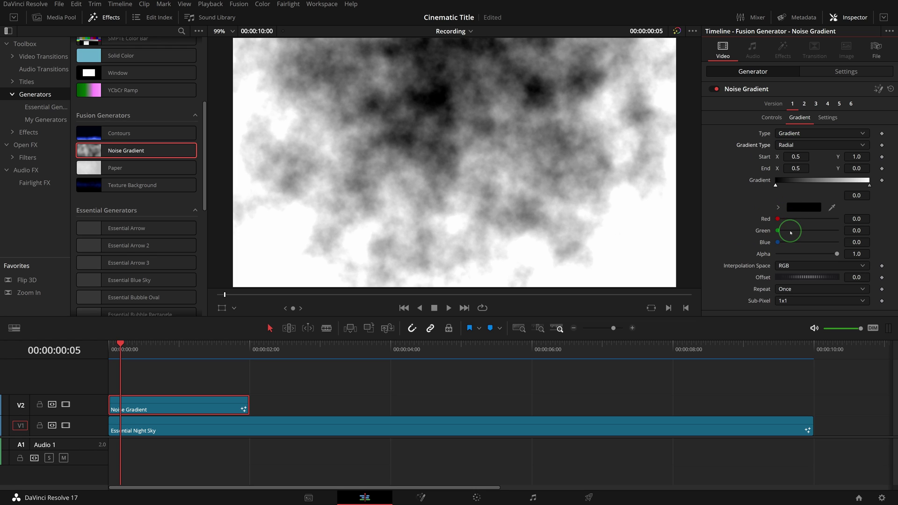
pyautogui.click(803, 207)
pyautogui.click(366, 227)
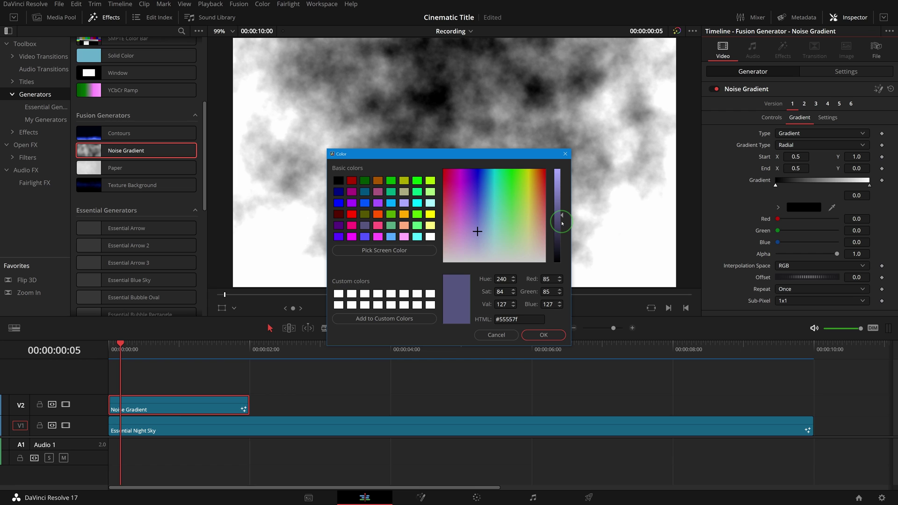
pyautogui.moveTo(560, 218); pyautogui.dragTo(558, 242)
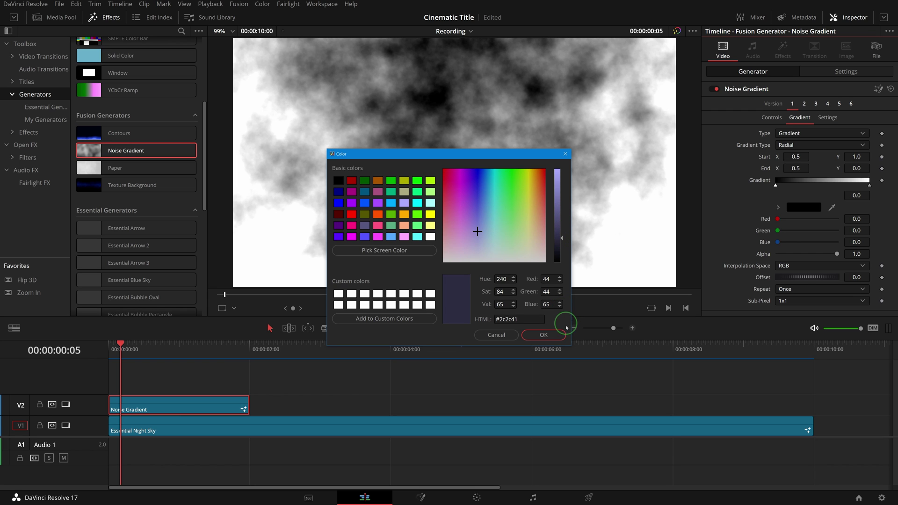
pyautogui.click(544, 335)
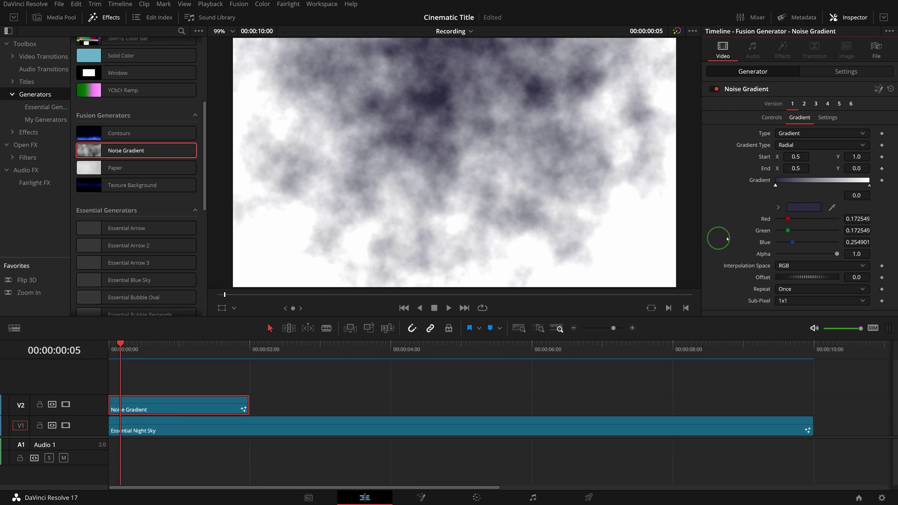
# Set the right gradient stop to black with zero alpha
pyautogui.click(869, 186)
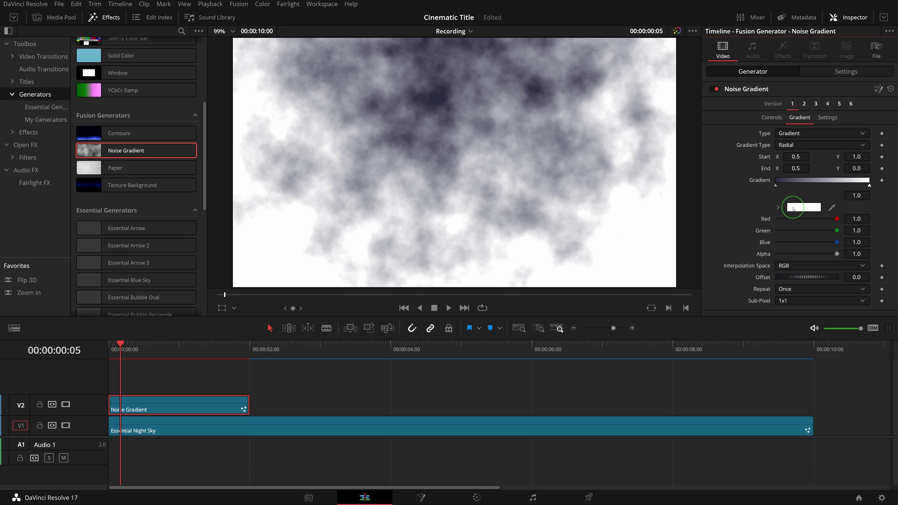
pyautogui.click(794, 208)
pyautogui.moveTo(563, 169); pyautogui.dragTo(563, 277)
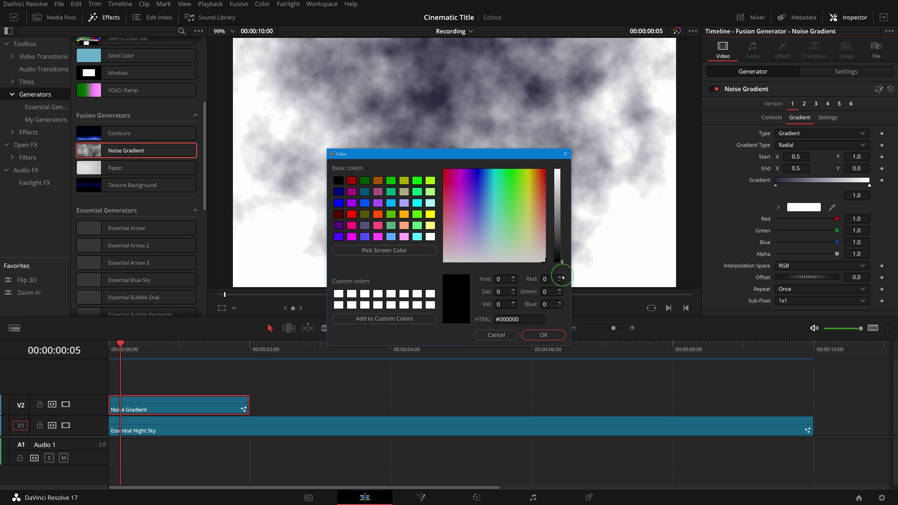
pyautogui.click(543, 335)
pyautogui.moveTo(837, 254); pyautogui.dragTo(718, 260)
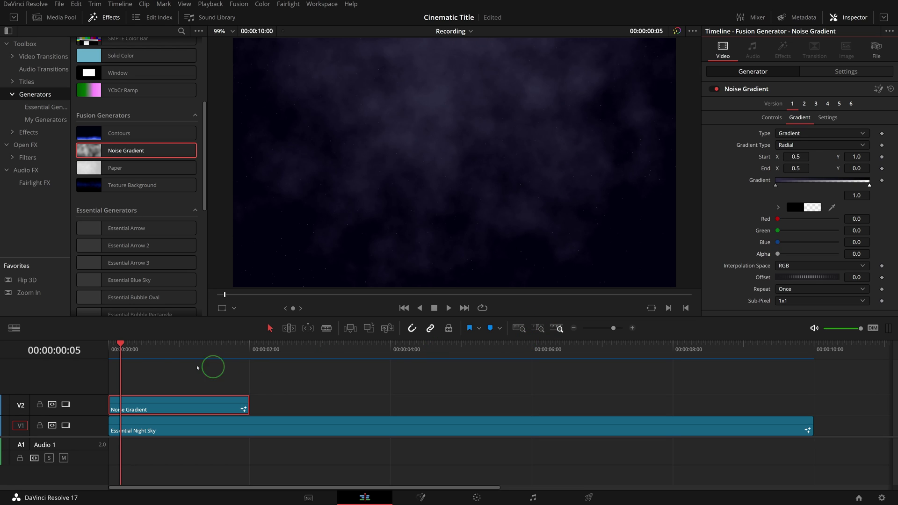
# Keyframe the gradient at the clip start with Start 0.4, 0.5 and End 0.4, 0.3
pyautogui.moveTo(120, 346); pyautogui.dragTo(116, 347)
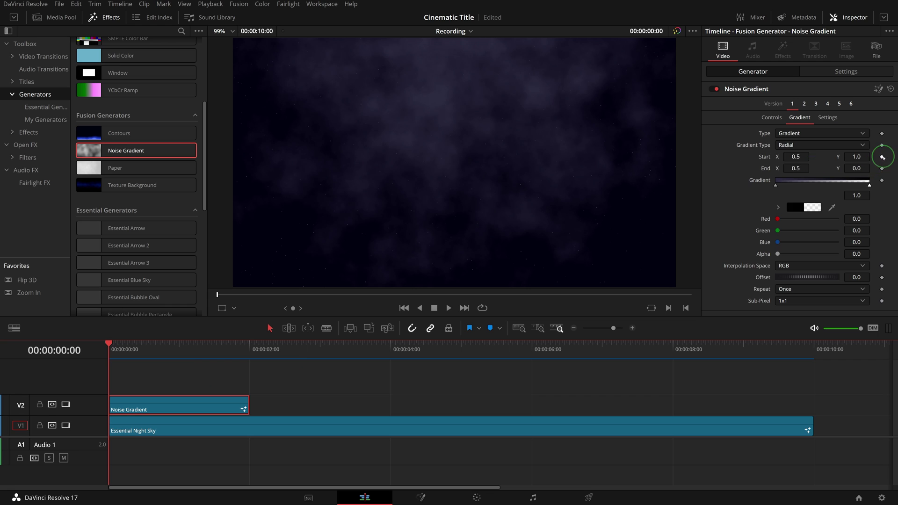
pyautogui.click(883, 157)
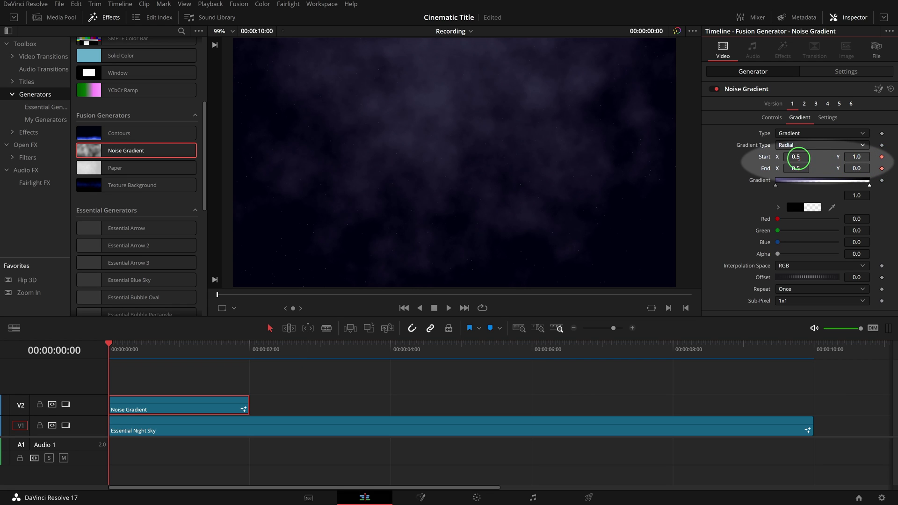
pyautogui.click(803, 157)
pyautogui.write('0.4')
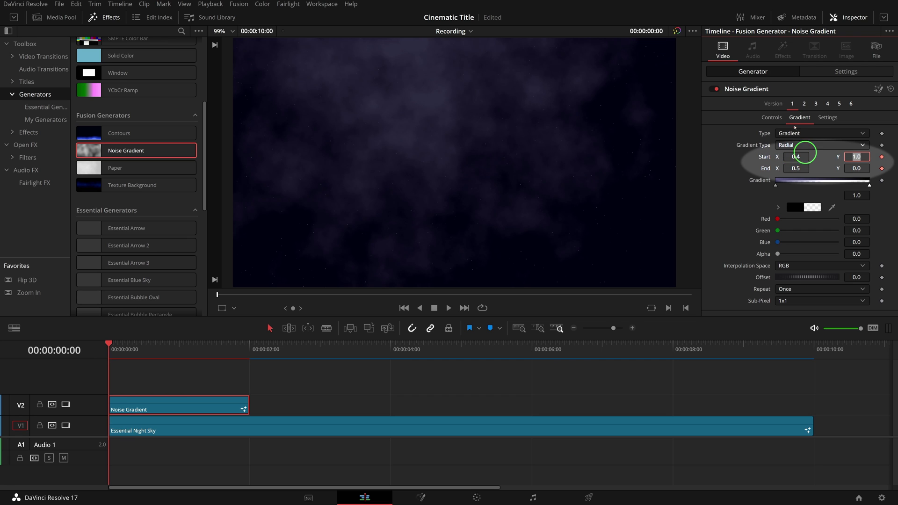
pyautogui.click(795, 168)
pyautogui.press('Tab')
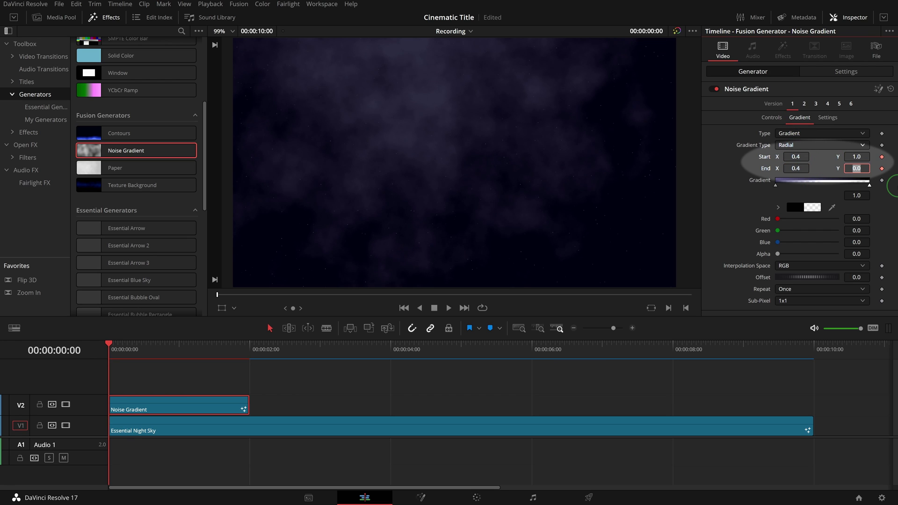
pyautogui.click(862, 157)
pyautogui.write('0.5')
pyautogui.press('Return')
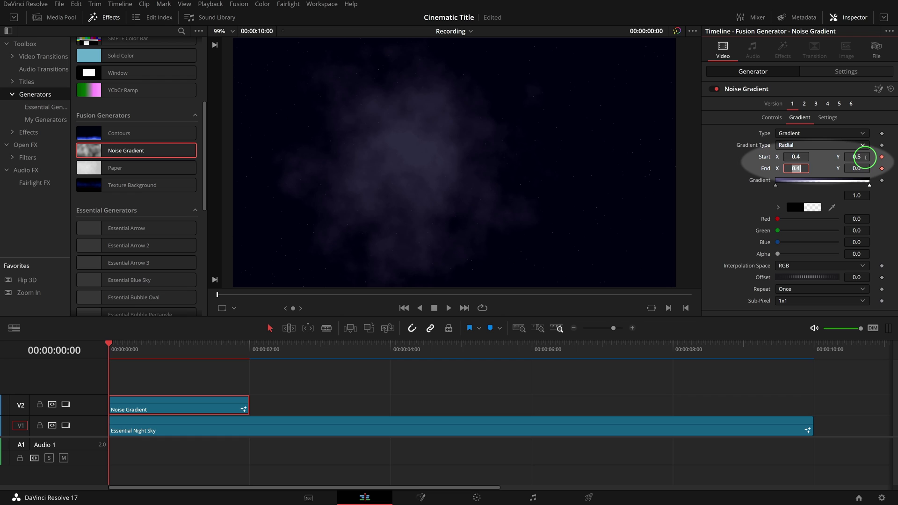
pyautogui.click(857, 168)
pyautogui.write('.3')
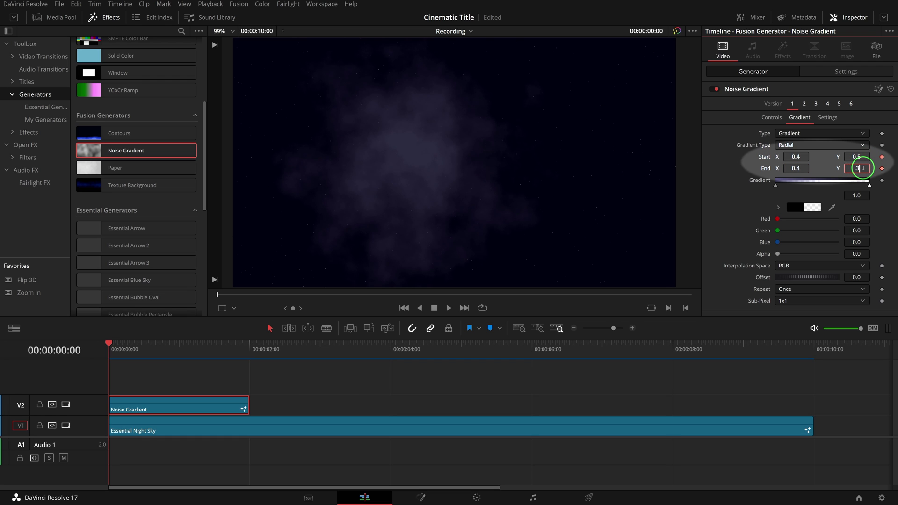
pyautogui.press('Tab')
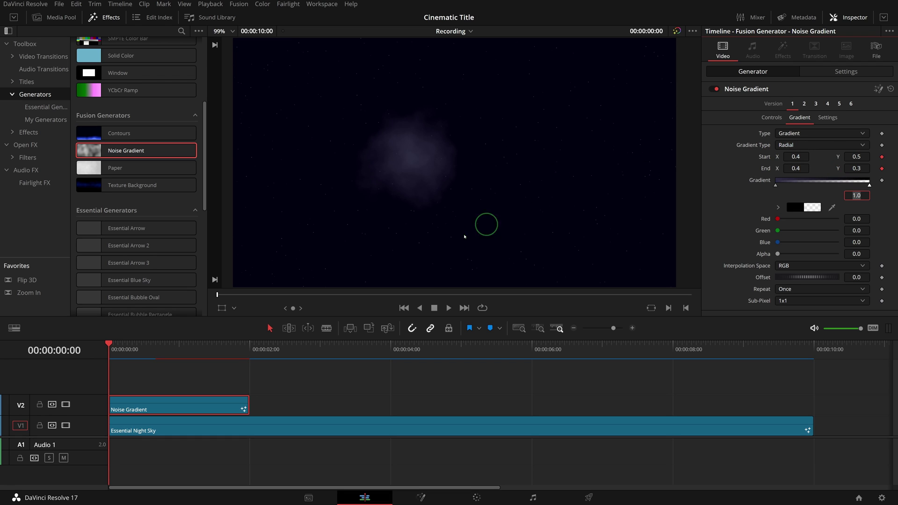
# With the Fusion overlay on, keyframe Start X at 1.5 just before two seconds
pyautogui.click(233, 308)
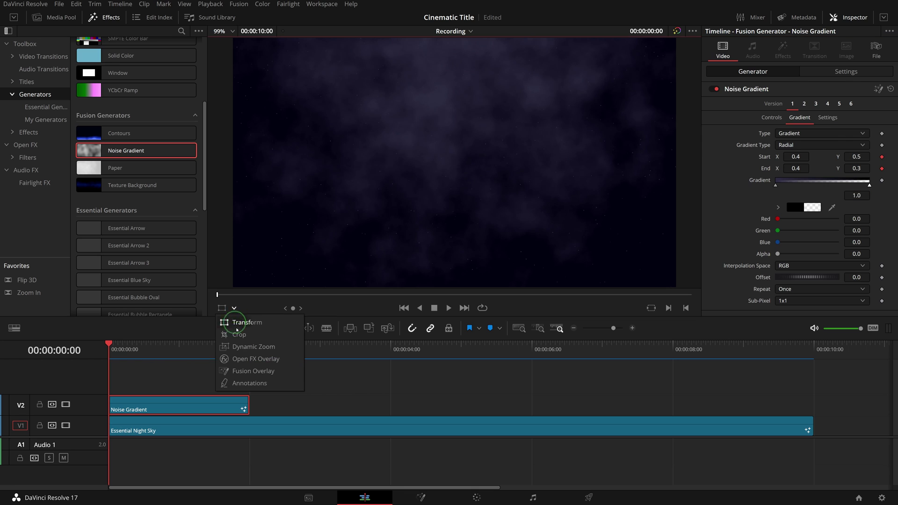
pyautogui.click(239, 372)
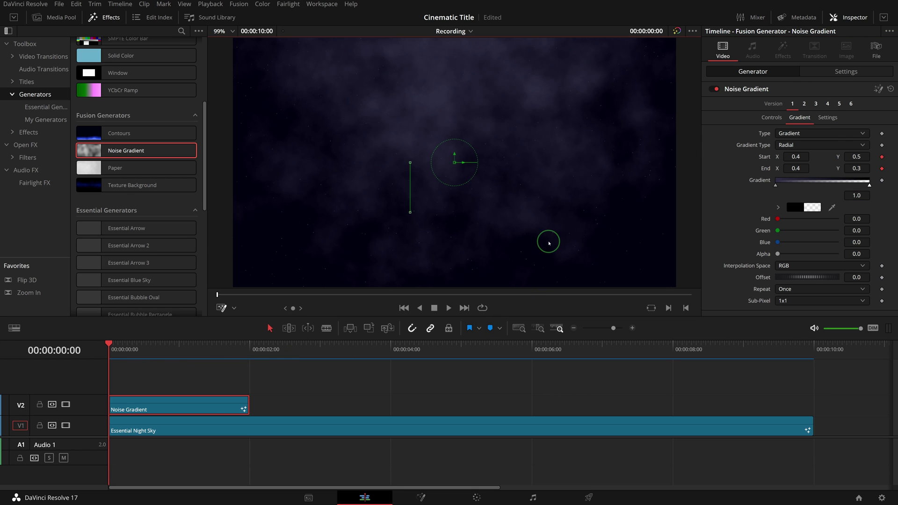
pyautogui.moveTo(250, 347); pyautogui.dragTo(248, 346)
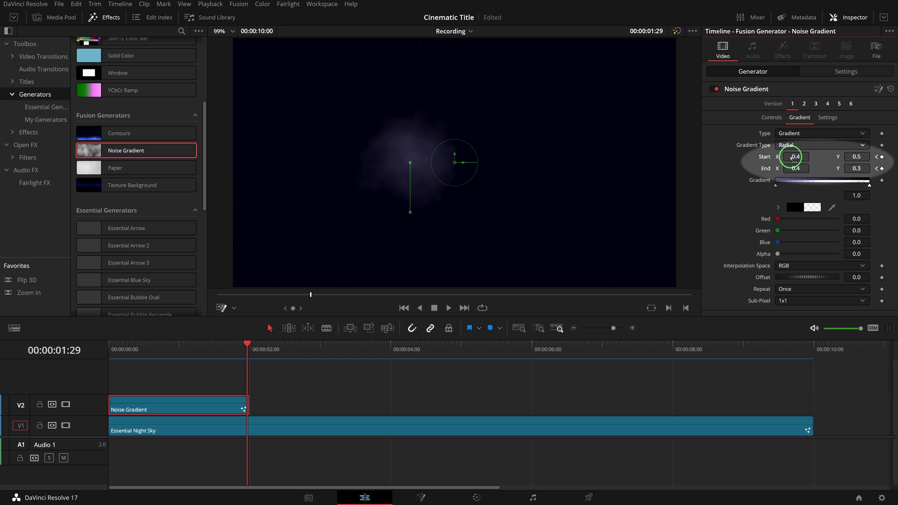
pyautogui.moveTo(791, 157)
pyautogui.mouseDown()
pyautogui.moveTo(839, 157)
pyautogui.moveTo(854, 181)
pyautogui.mouseUp()
pyautogui.write('5')
pyautogui.press('Tab')
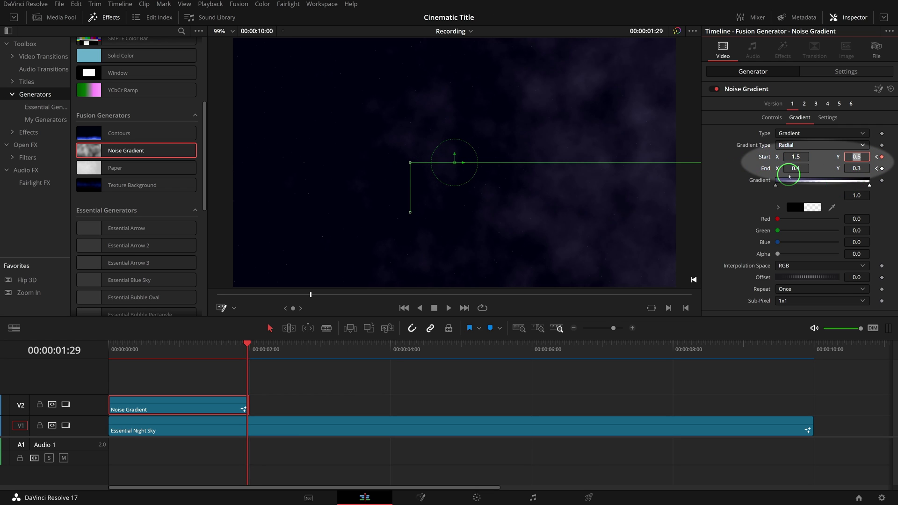
# Keyframe the gradient End at about 1.12 X and 0.1 Y
pyautogui.moveTo(796, 169); pyautogui.dragTo(863, 184)
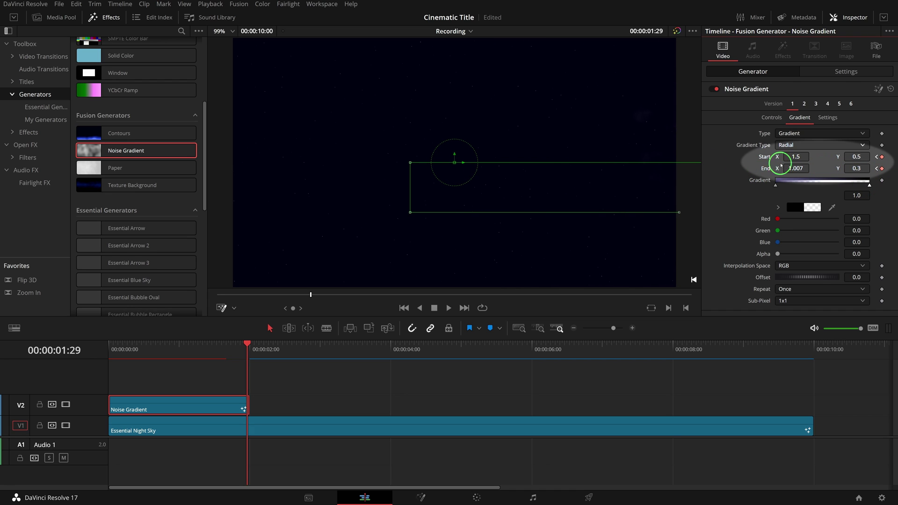
pyautogui.moveTo(797, 168); pyautogui.dragTo(818, 169)
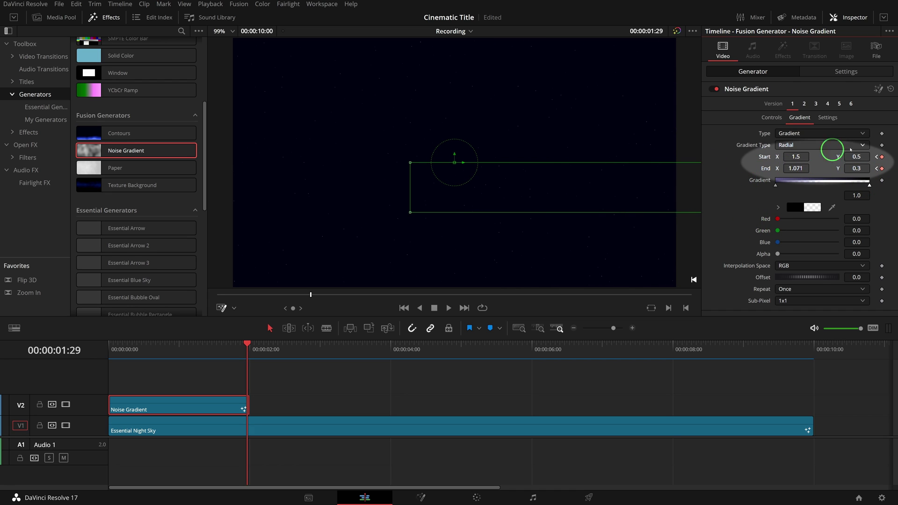
pyautogui.click(863, 170)
pyautogui.press('Tab')
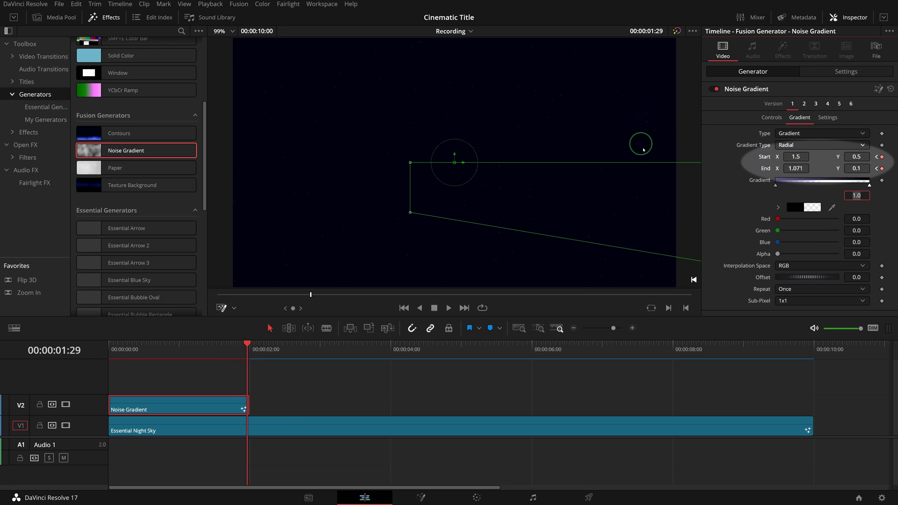
pyautogui.moveTo(801, 169); pyautogui.dragTo(818, 171)
pyautogui.click(222, 309)
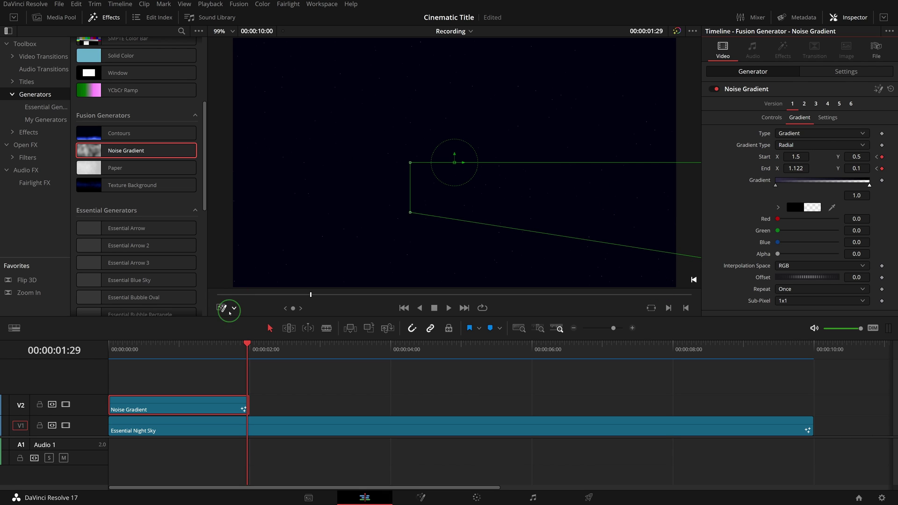
# Drag a few-frame fade-in onto the Noise Gradient clip and preview the drifting smoke
pyautogui.moveTo(248, 349); pyautogui.dragTo(111, 348)
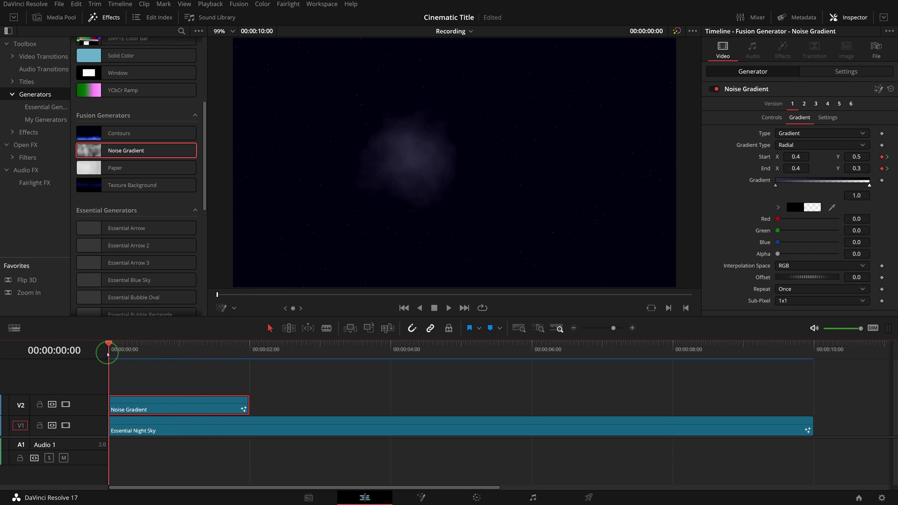
pyautogui.press('space')
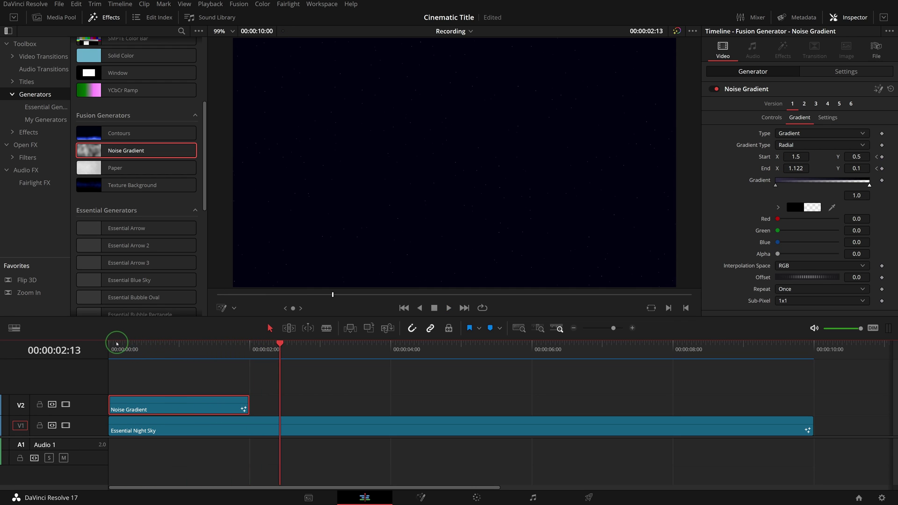
pyautogui.click(120, 353)
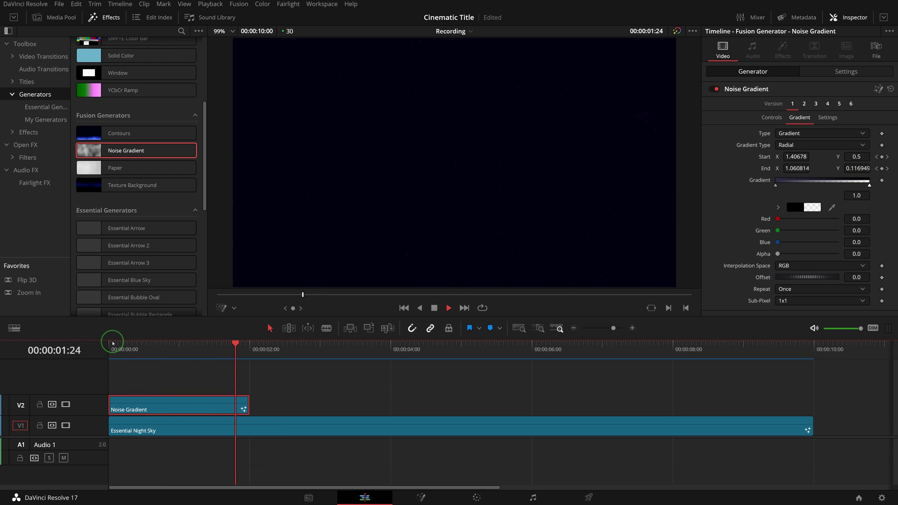
pyautogui.click(112, 343)
pyautogui.moveTo(110, 397); pyautogui.dragTo(122, 397)
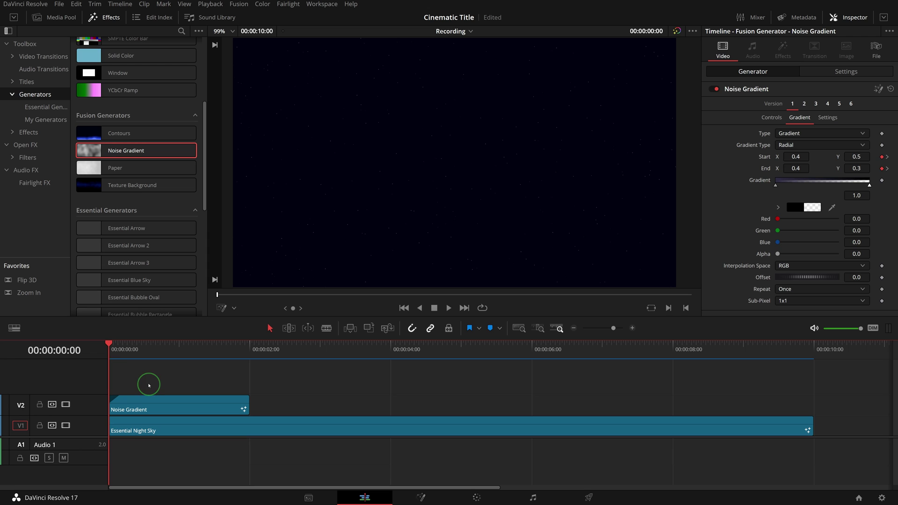
pyautogui.press('space')
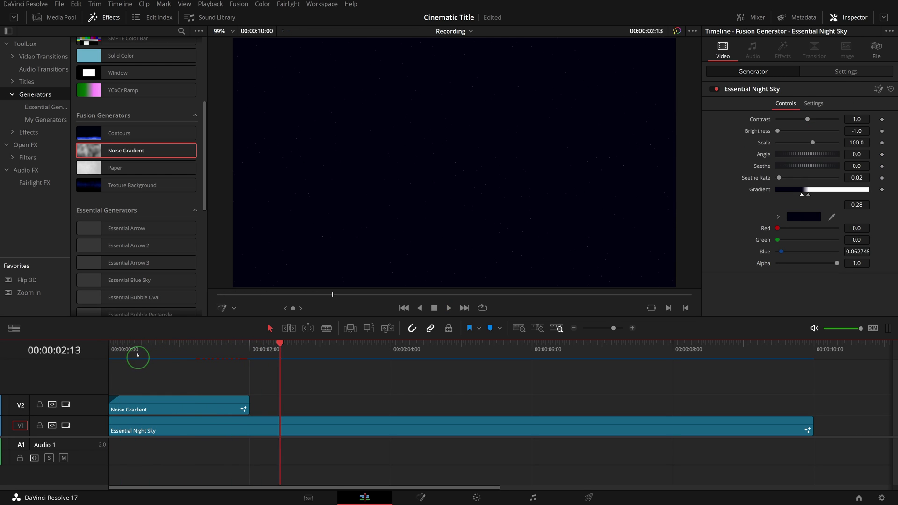
# Duplicate the Noise Gradient clip onto V3 and flip the copy horizontally
pyautogui.click(134, 342)
pyautogui.moveTo(135, 342); pyautogui.dragTo(109, 342)
pyautogui.keyDown('alt'); pyautogui.click(176, 406); pyautogui.keyUp('alt')
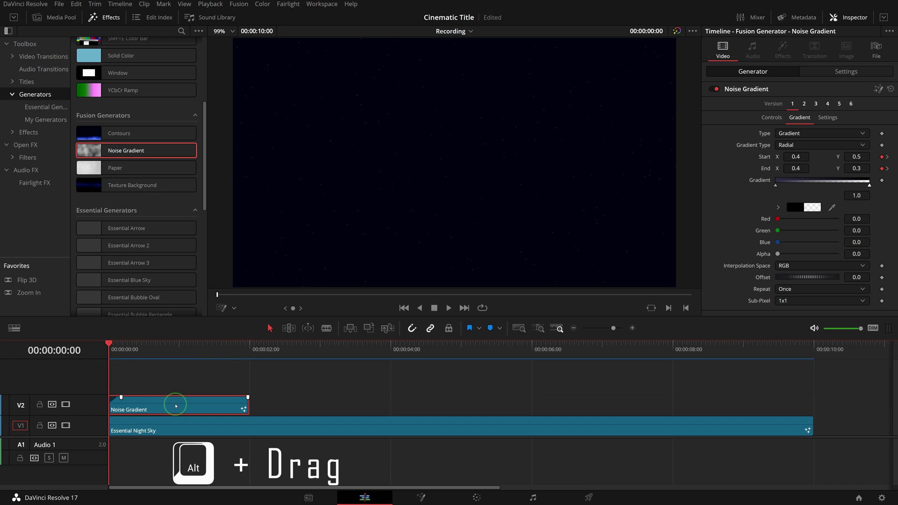
pyautogui.moveTo(176, 406); pyautogui.dragTo(175, 388)
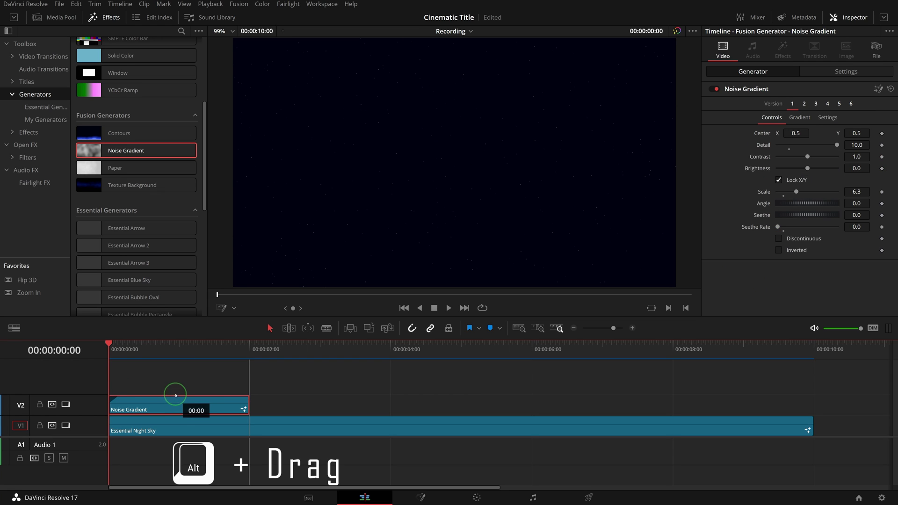
pyautogui.click(175, 388)
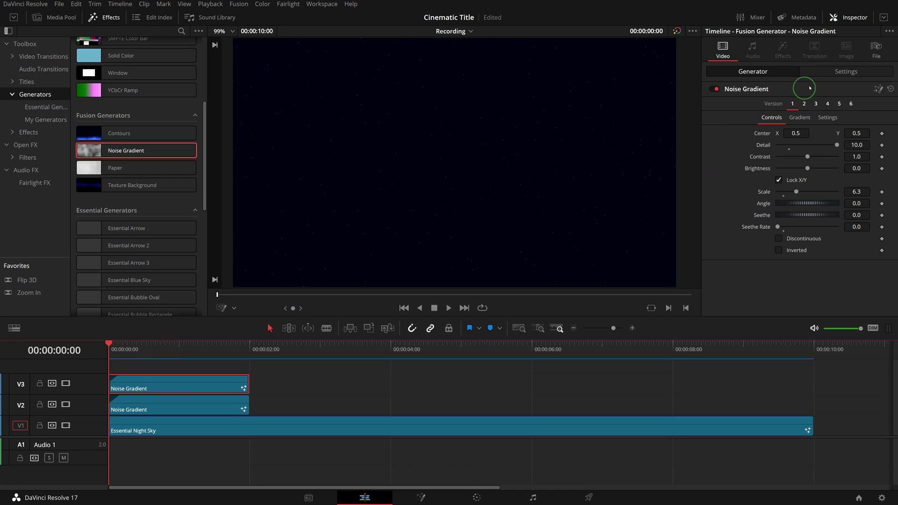
pyautogui.click(846, 71)
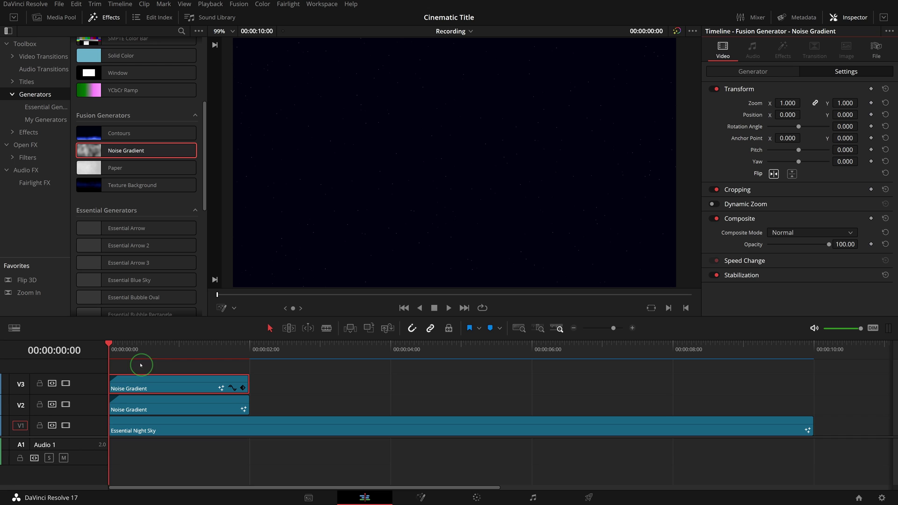
# Play back from the start to preview the two mirrored smoke clouds
pyautogui.press('space')
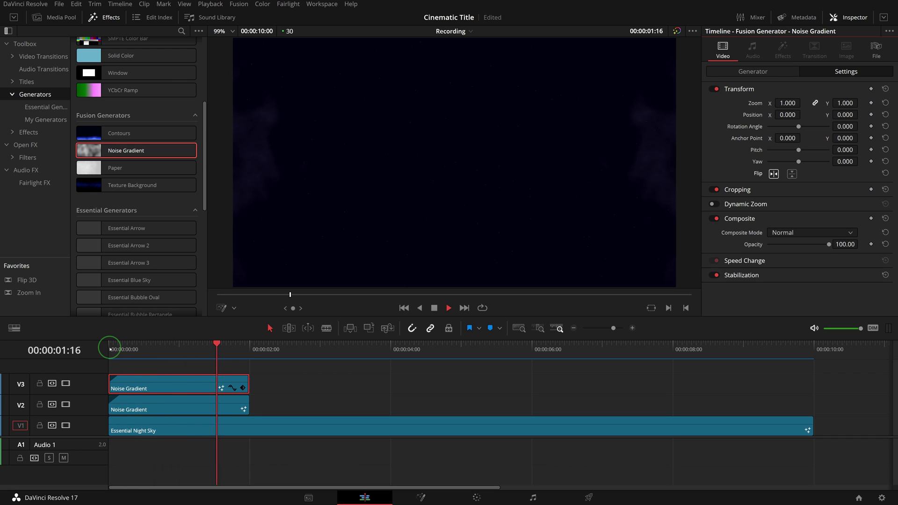
pyautogui.click(110, 343)
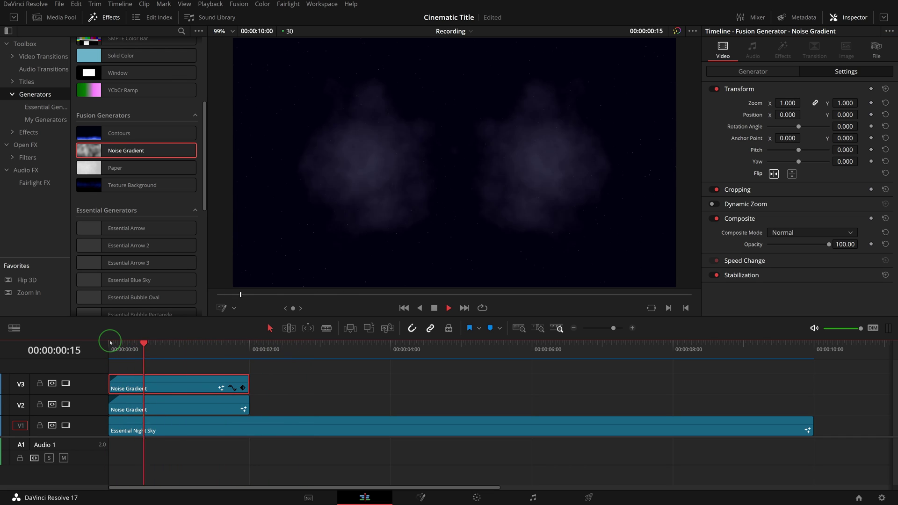
pyautogui.click(110, 343)
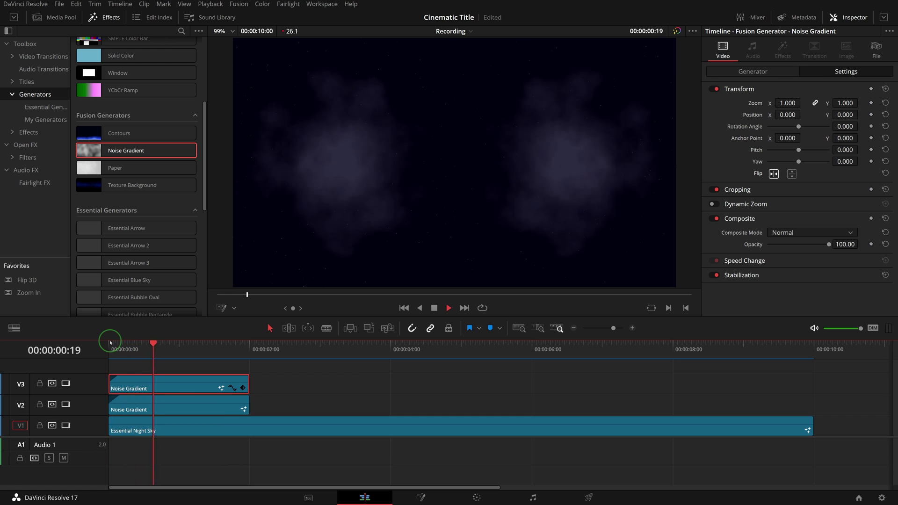
pyautogui.click(110, 343)
pyautogui.press('space')
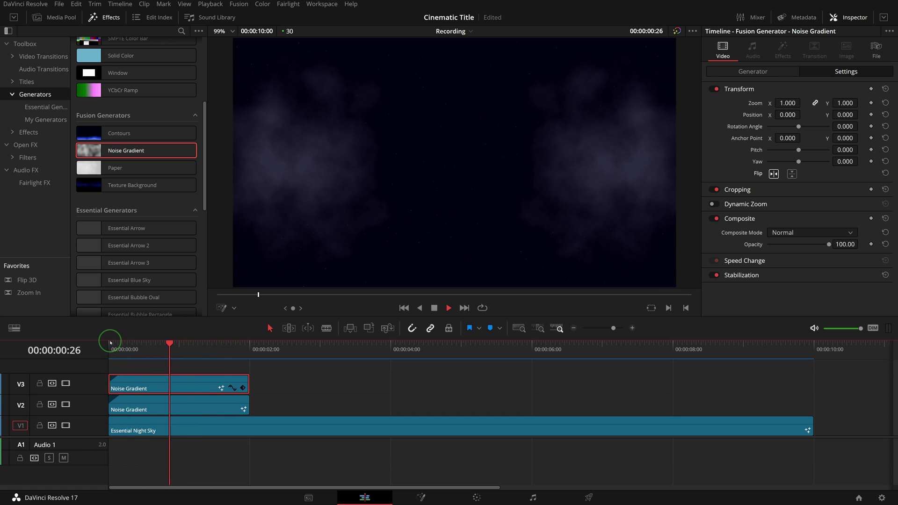
pyautogui.click(111, 342)
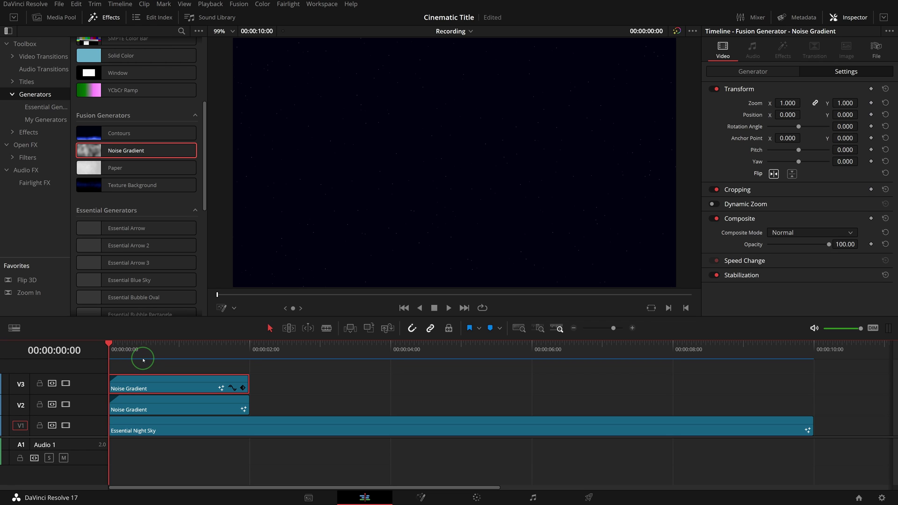
# Nest the night sky and both Noise Gradient clips into a compound clip named 'Night Sky'
pyautogui.moveTo(133, 365); pyautogui.dragTo(274, 452)
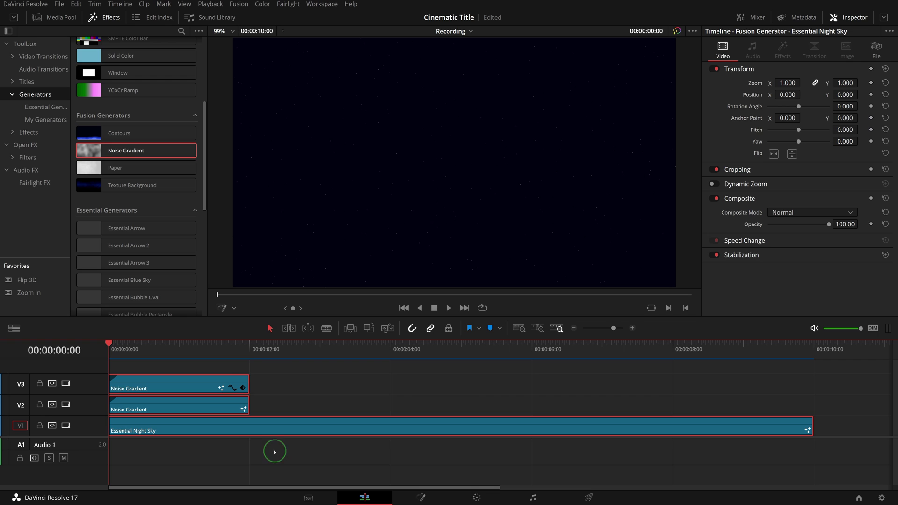
pyautogui.rightClick(218, 410)
pyautogui.click(290, 232)
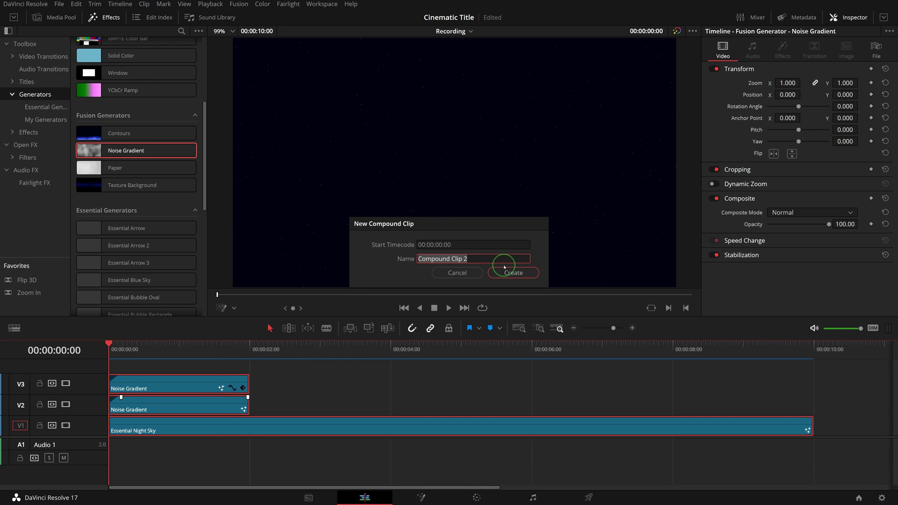
pyautogui.write('Night Sky')
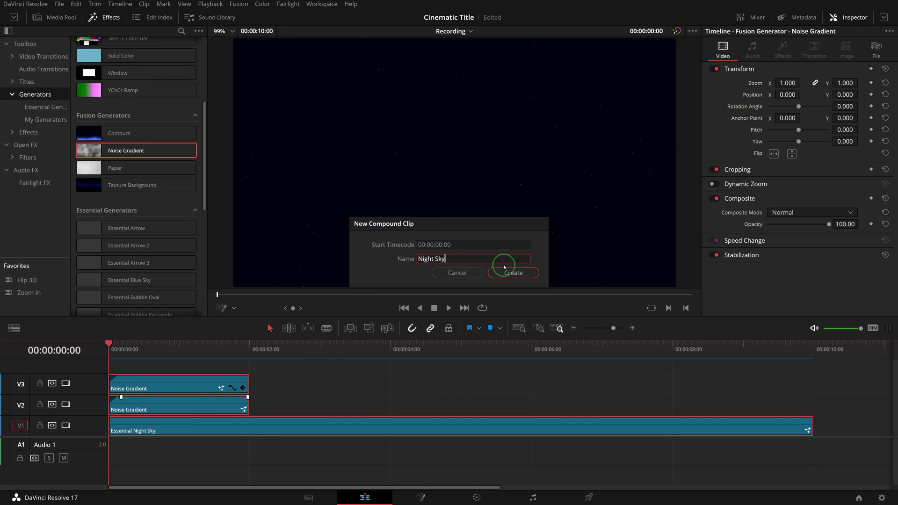
pyautogui.click(504, 271)
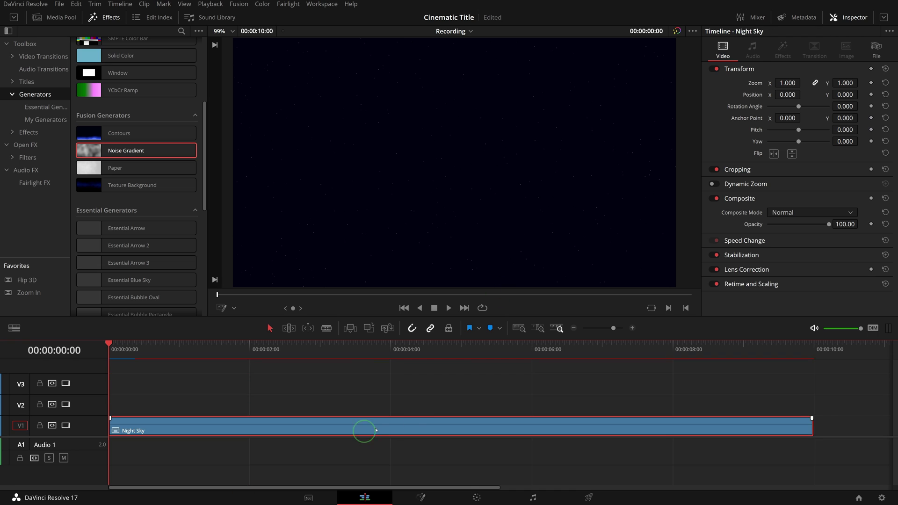
# In Fusion, rename MediaIn1 to Sky and drop a Text+ node onto its output link
pyautogui.click(423, 496)
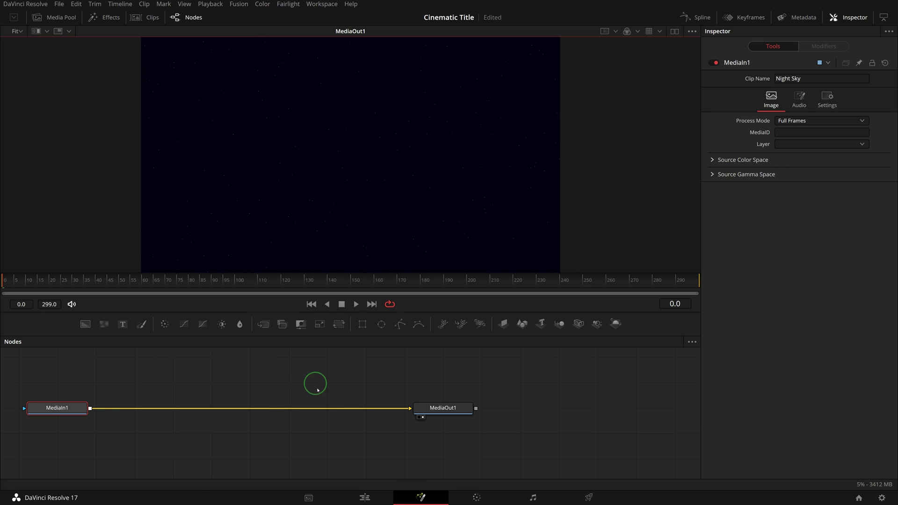
pyautogui.click(73, 411)
pyautogui.press('F2')
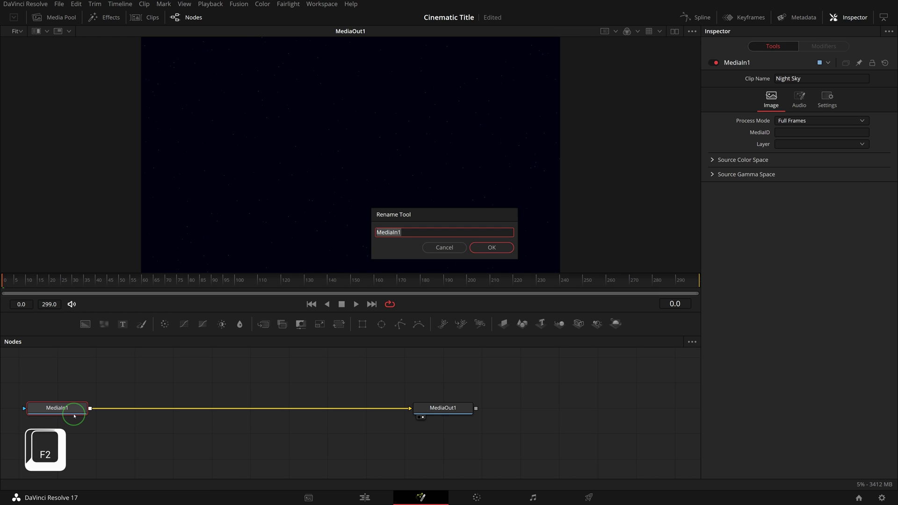
pyautogui.write('Sky')
pyautogui.press('Return')
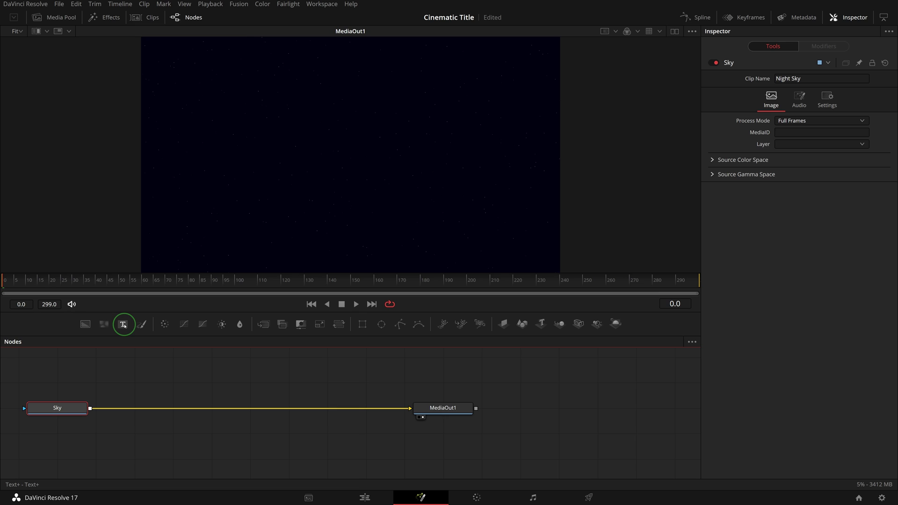
pyautogui.moveTo(124, 325)
pyautogui.mouseDown()
pyautogui.moveTo(113, 379)
pyautogui.moveTo(90, 408)
pyautogui.mouseUp()
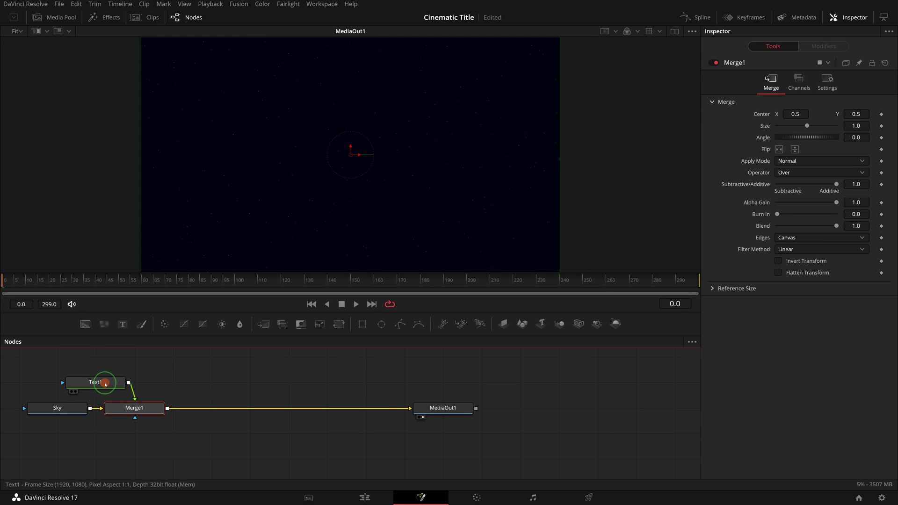
# Set Text1 to 'CINEMATIC TITLE' in Orbitron and reduce its size to 0.0686
pyautogui.click(105, 384)
pyautogui.click(740, 146)
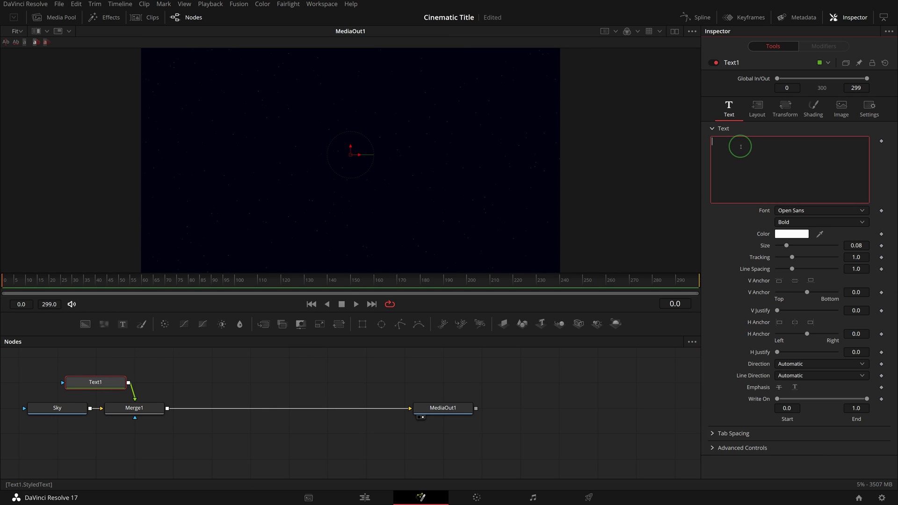
pyautogui.write('CINEMA')
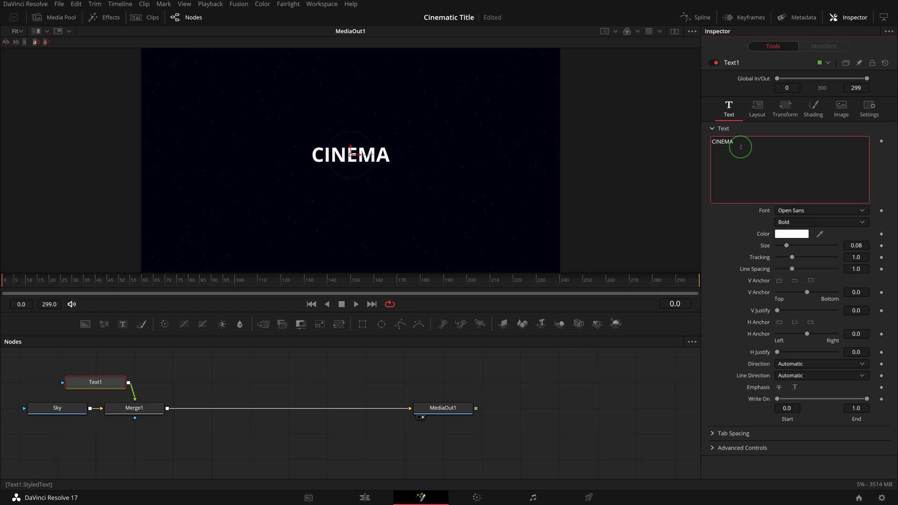
pyautogui.write('TIC TITLE')
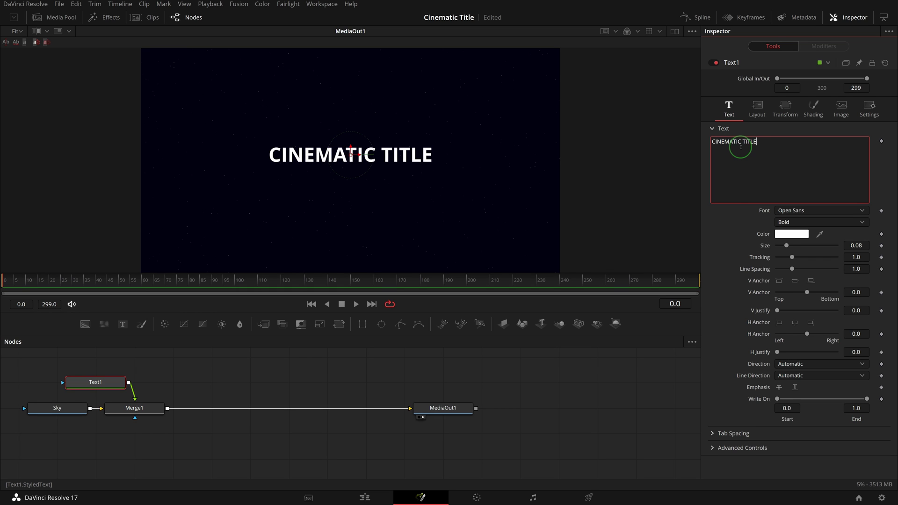
pyautogui.click(795, 211)
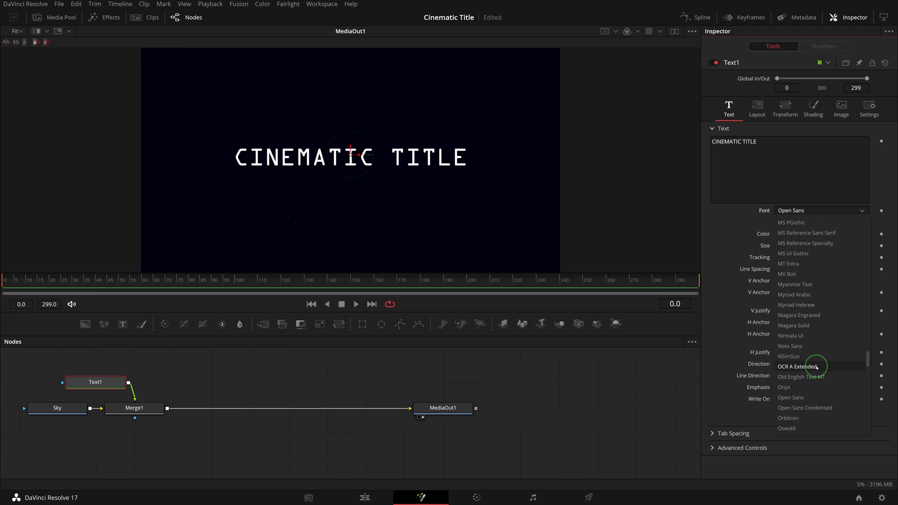
pyautogui.click(807, 419)
pyautogui.moveTo(858, 245)
pyautogui.mouseDown()
pyautogui.moveTo(818, 246)
pyautogui.moveTo(878, 257)
pyautogui.mouseUp()
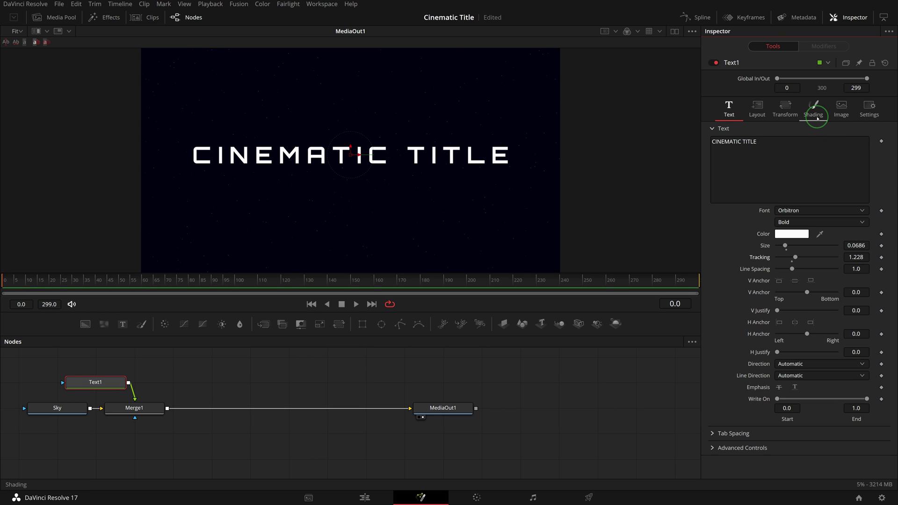
# Switch the title's Shading fill to Gradient with an orange right-hand gradient stop
pyautogui.click(816, 113)
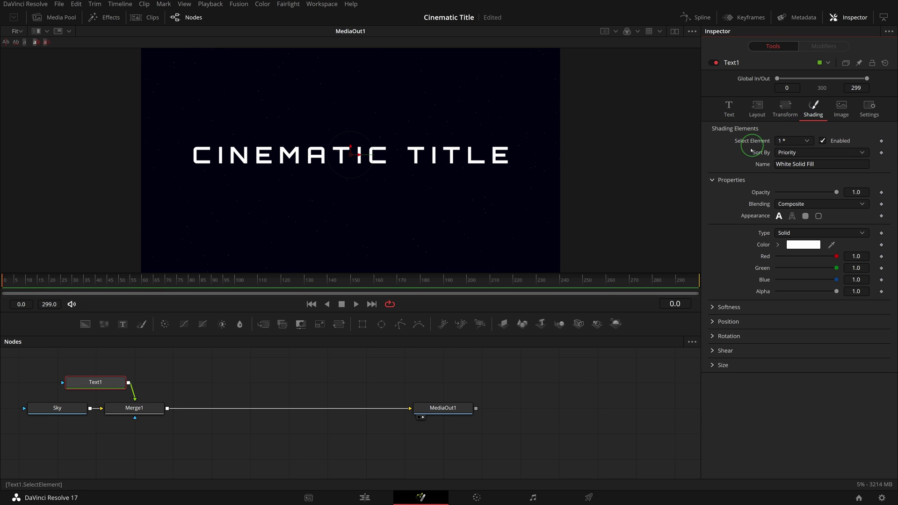
pyautogui.click(858, 233)
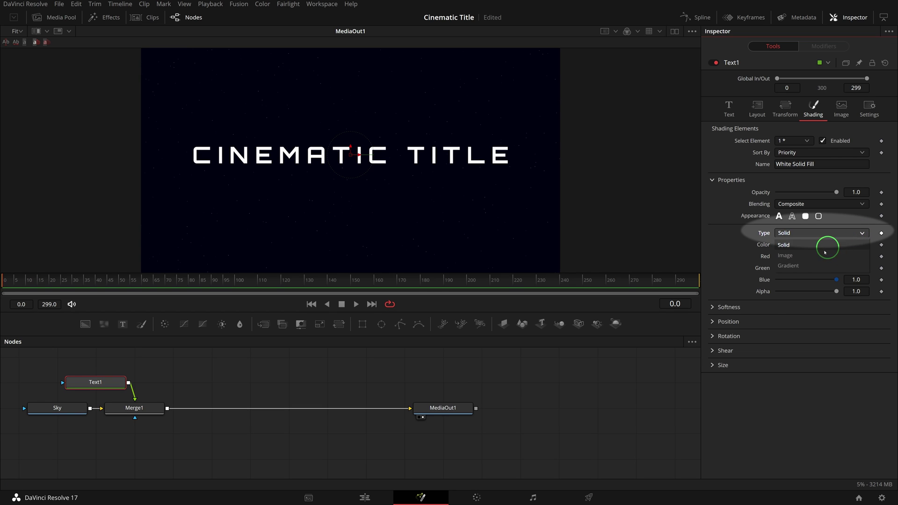
pyautogui.click(800, 263)
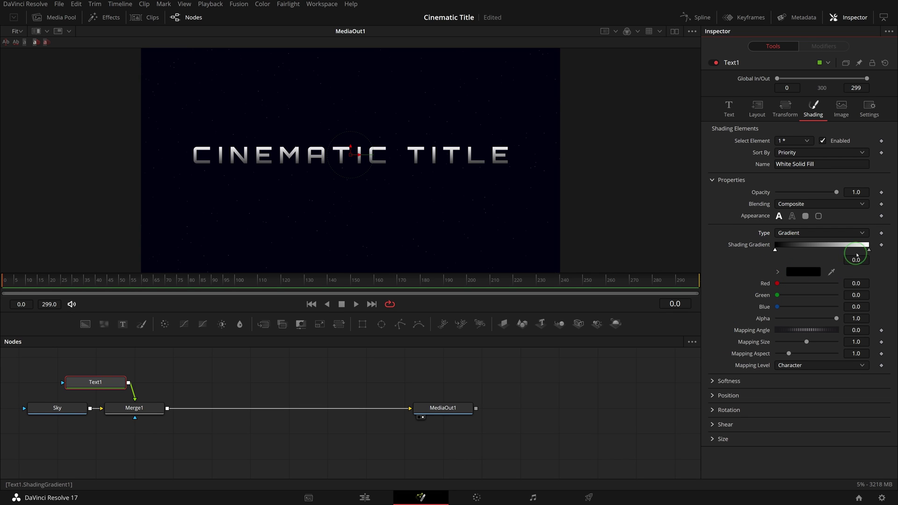
pyautogui.click(868, 249)
pyautogui.click(799, 273)
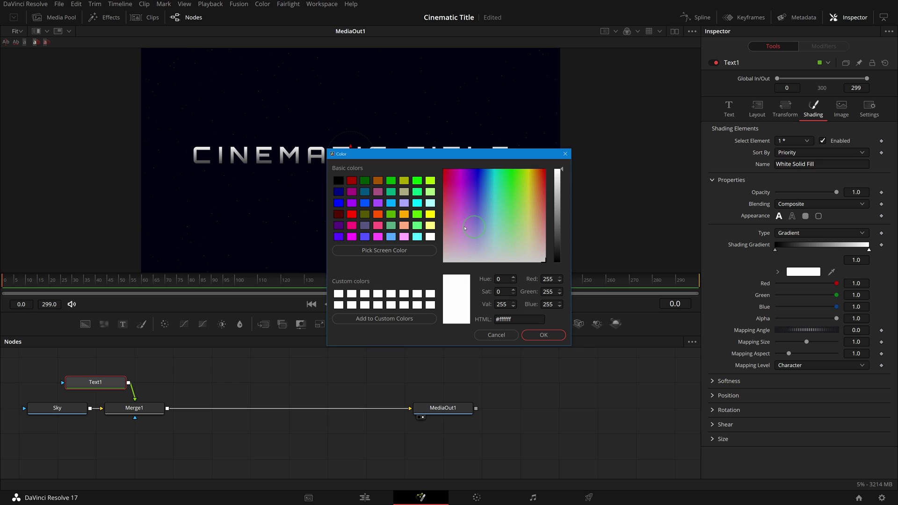
pyautogui.click(405, 215)
pyautogui.click(544, 335)
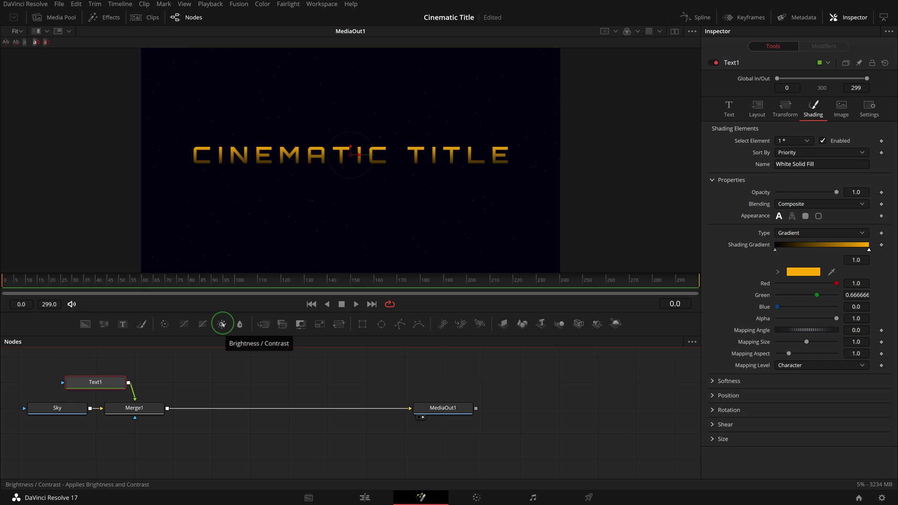
# Add a Brightness/Contrast node and arrange it between Text1 and Merge1
pyautogui.click(222, 324)
pyautogui.click(147, 411)
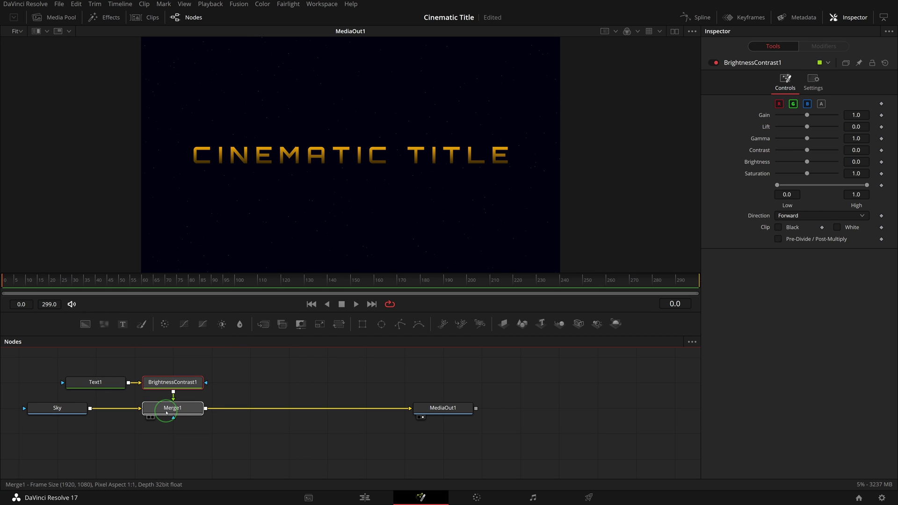
pyautogui.moveTo(61, 411); pyautogui.dragTo(176, 436)
pyautogui.moveTo(98, 384); pyautogui.dragTo(59, 384)
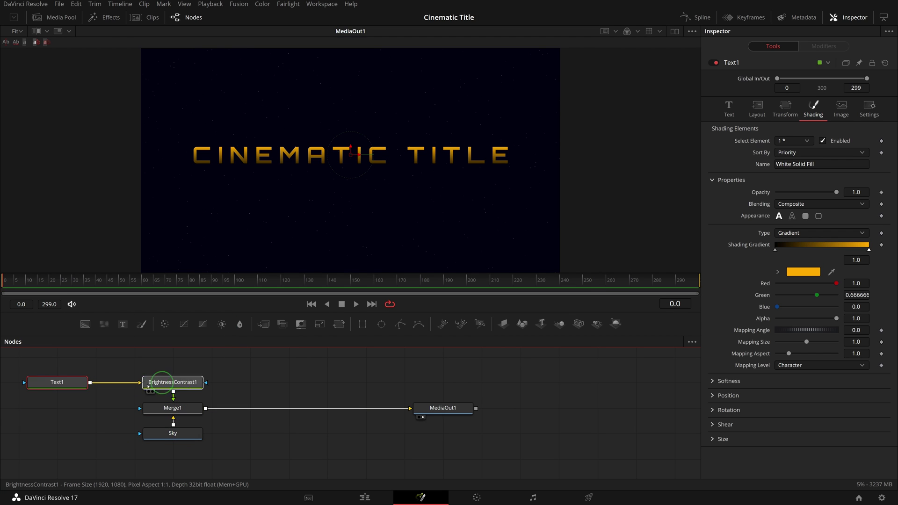
pyautogui.moveTo(191, 387); pyautogui.dragTo(114, 415)
# Lower the Brightness/Contrast gain to 0.22 and tidy the node layout
pyautogui.moveTo(251, 429)
pyautogui.mouseDown()
pyautogui.moveTo(472, 438)
pyautogui.moveTo(411, 436)
pyautogui.mouseUp()
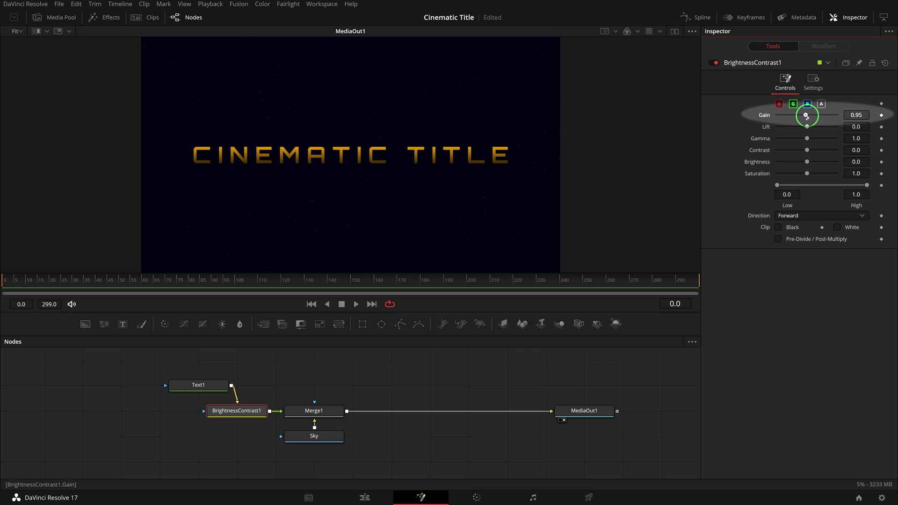
pyautogui.moveTo(807, 115); pyautogui.dragTo(784, 115)
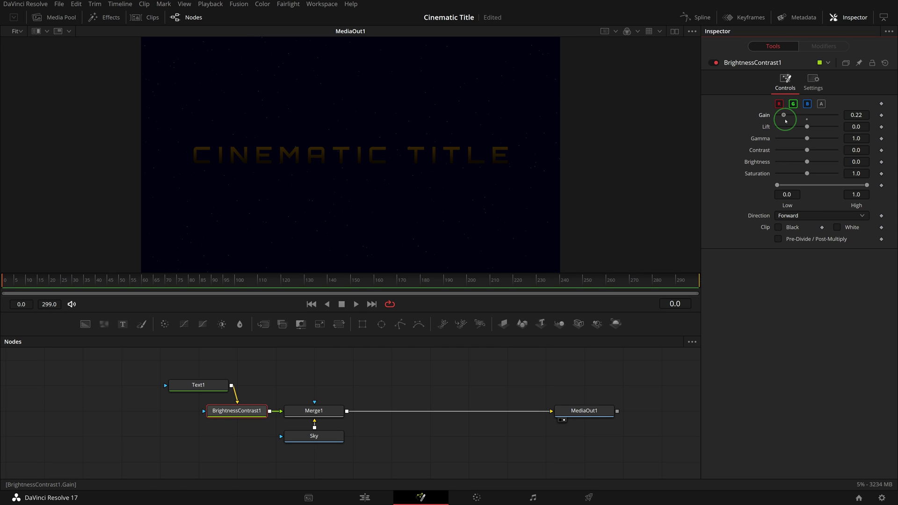
pyautogui.moveTo(201, 385); pyautogui.dragTo(85, 385)
pyautogui.moveTo(250, 415); pyautogui.dragTo(173, 415)
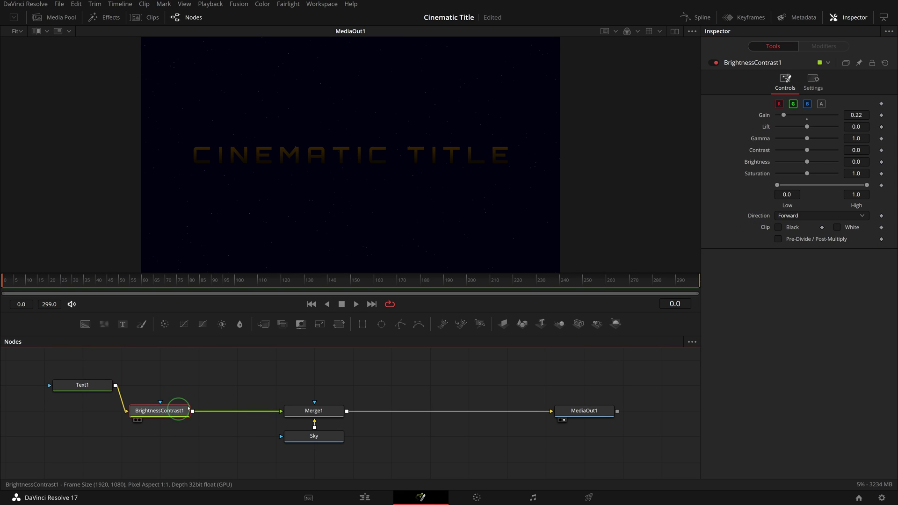
# Add a Zoom Blur node after the brightness node via the tool search
pyautogui.hotkey('shift', 'space')
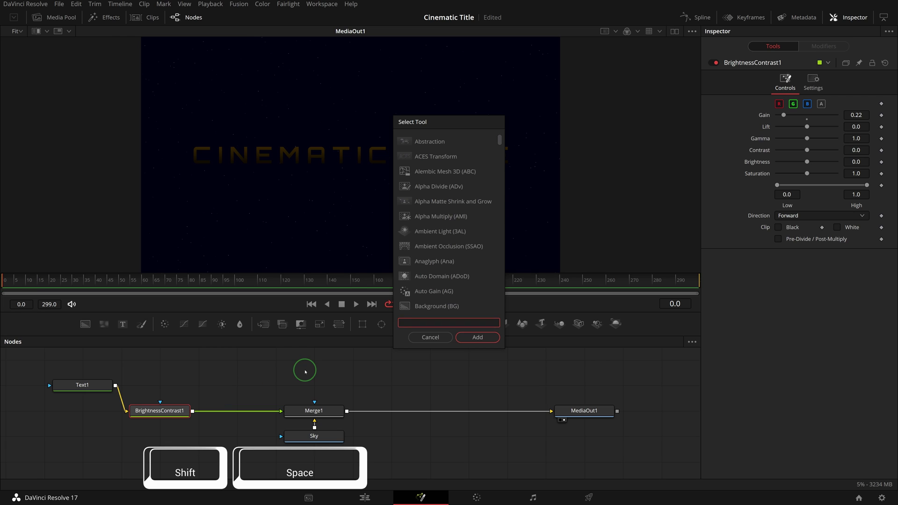
pyautogui.write('Zoom')
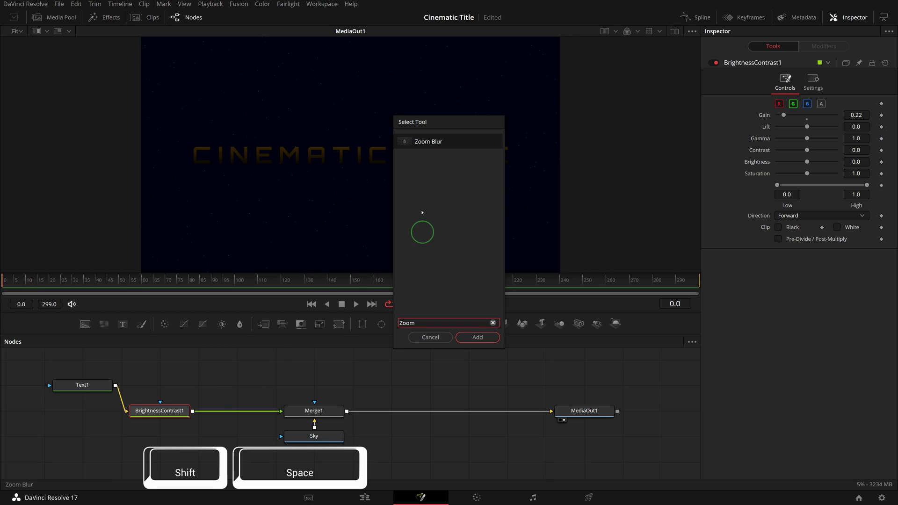
pyautogui.click(417, 140)
pyautogui.click(474, 338)
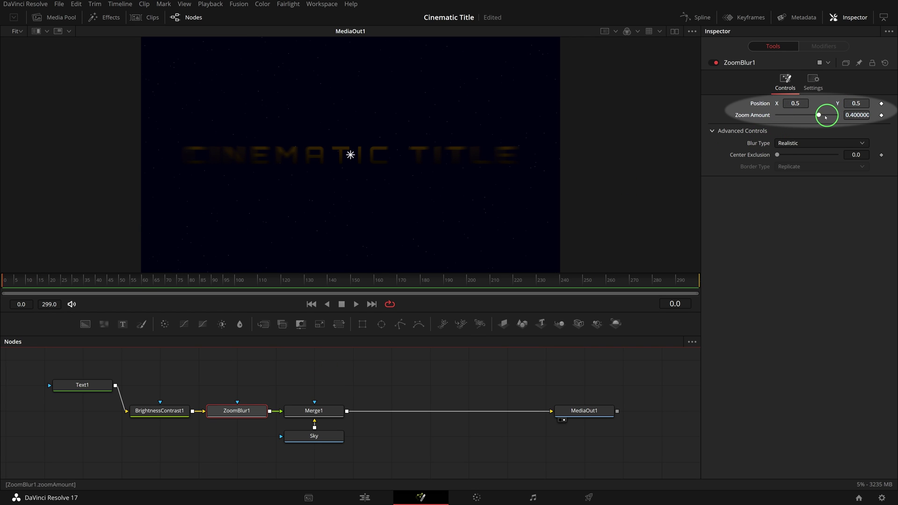
# Set Zoom Blur amount to 1.0 and its centre Y to 0.6
pyautogui.moveTo(821, 117)
pyautogui.mouseDown()
pyautogui.moveTo(873, 115)
pyautogui.moveTo(876, 94)
pyautogui.mouseUp()
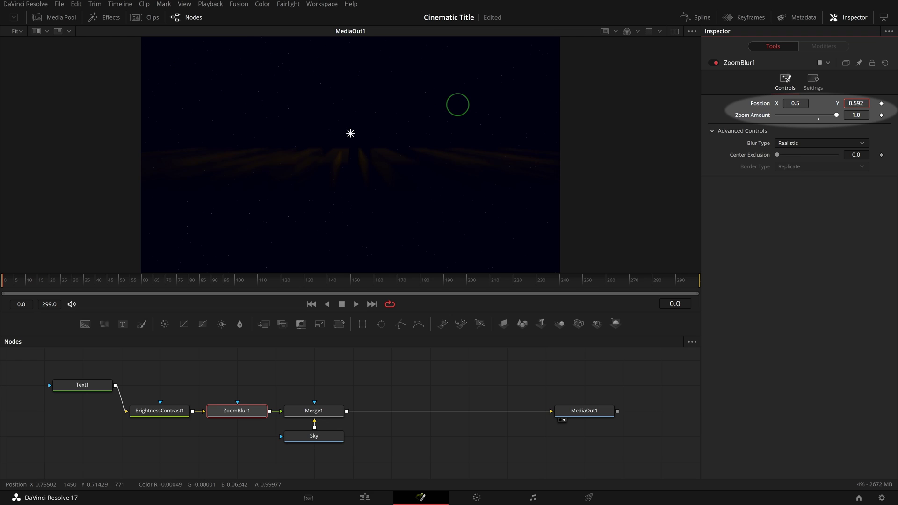
pyautogui.click(856, 103)
pyautogui.write('0.6')
pyautogui.press('Return')
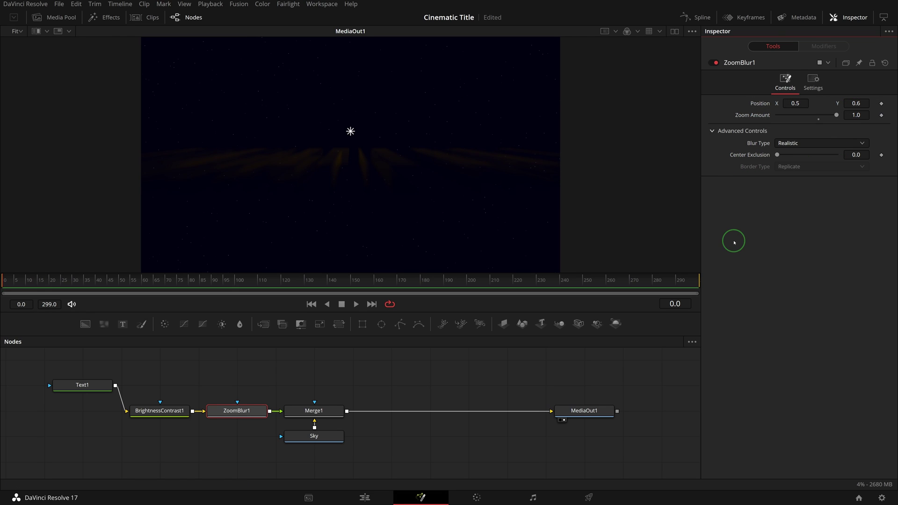
pyautogui.moveTo(6, 280); pyautogui.dragTo(1, 280)
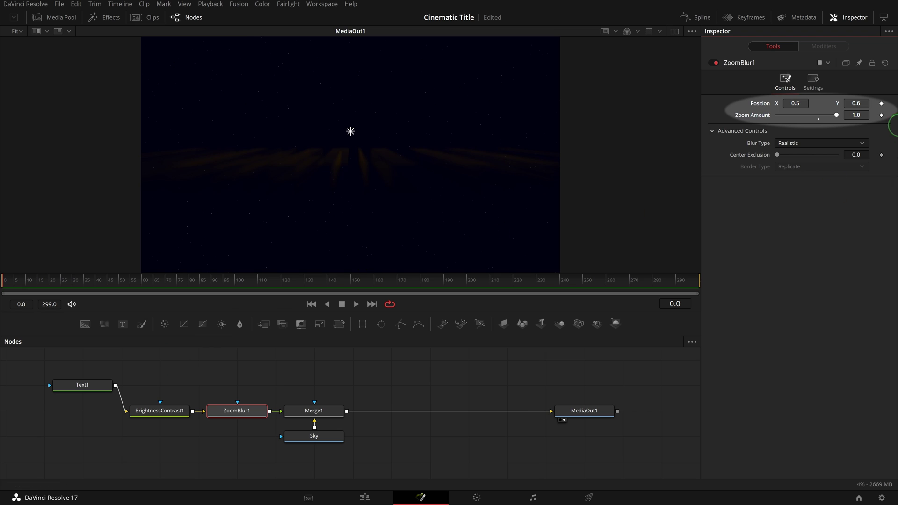
# Keyframe Zoom Amount at 1.0 on frame 0 and 0 on frame 60
pyautogui.click(882, 116)
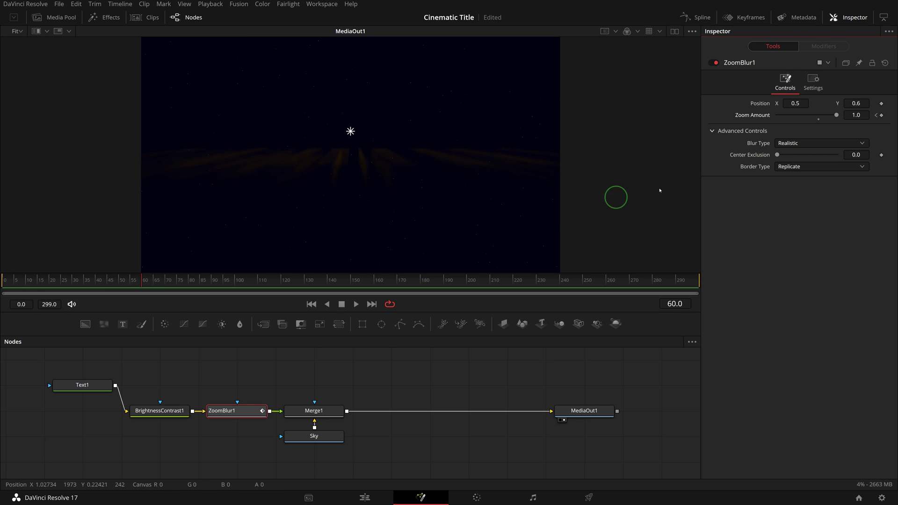
pyautogui.click(856, 115)
pyautogui.write('0')
pyautogui.press('Tab')
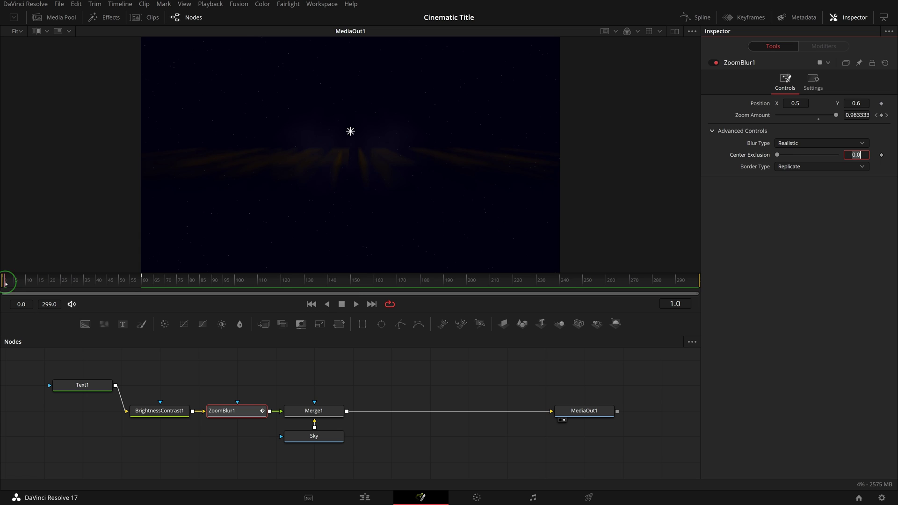
# Play the zoom blur animation back from the start several times
pyautogui.click(355, 307)
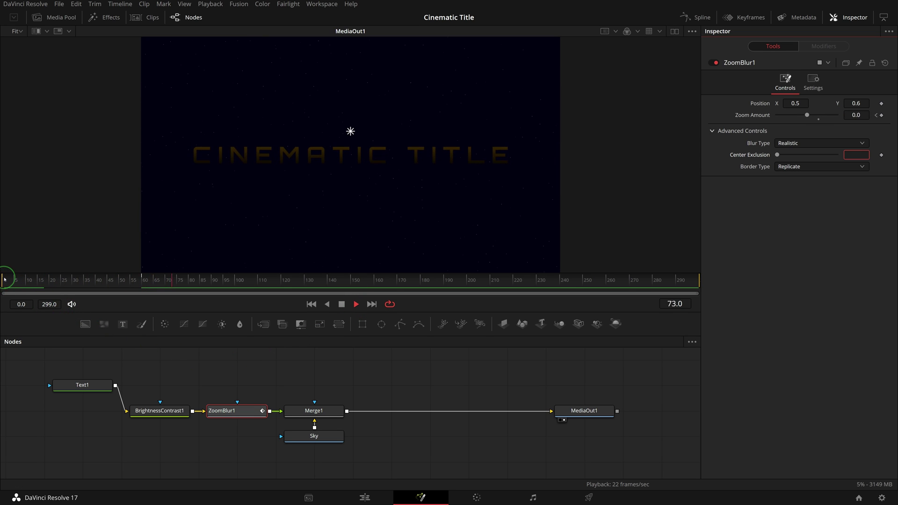
pyautogui.click(4, 285)
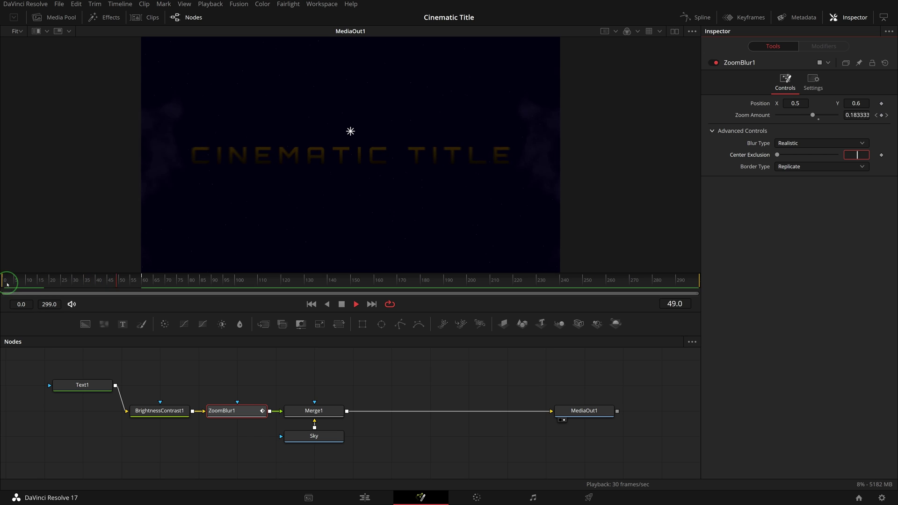
pyautogui.click(8, 282)
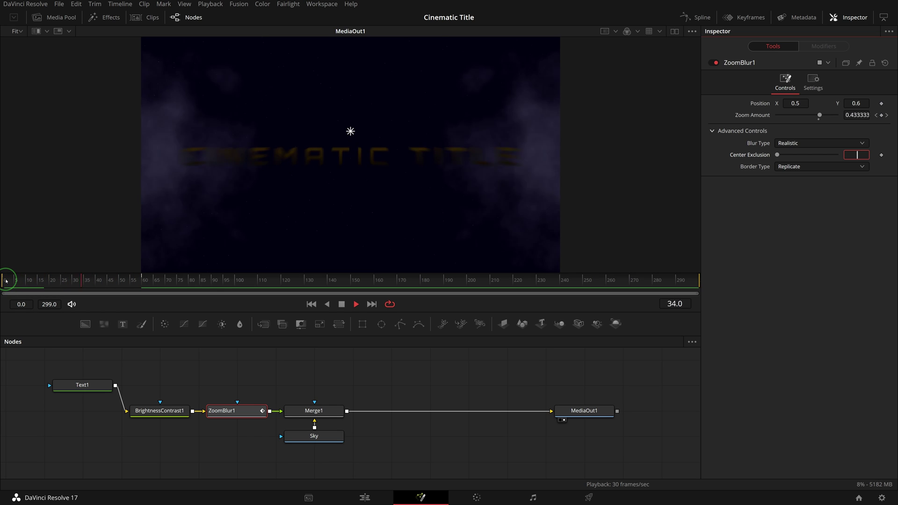
pyautogui.click(6, 281)
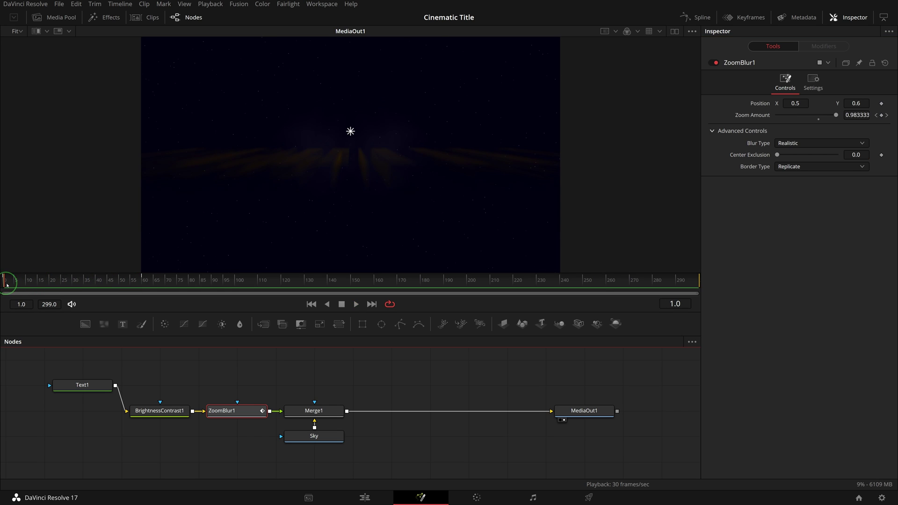
# Rename the Merge1 node to TitleBlur
pyautogui.click(335, 411)
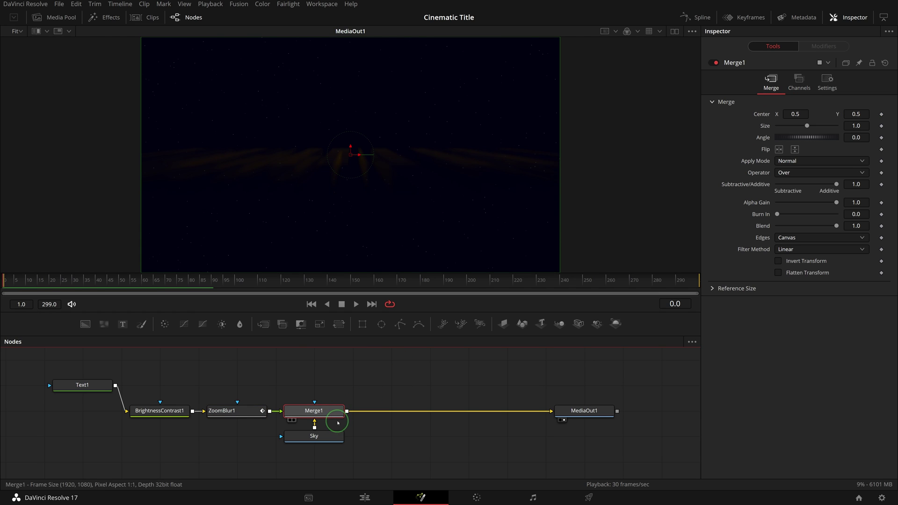
pyautogui.press('F2')
pyautogui.write('Title Blur')
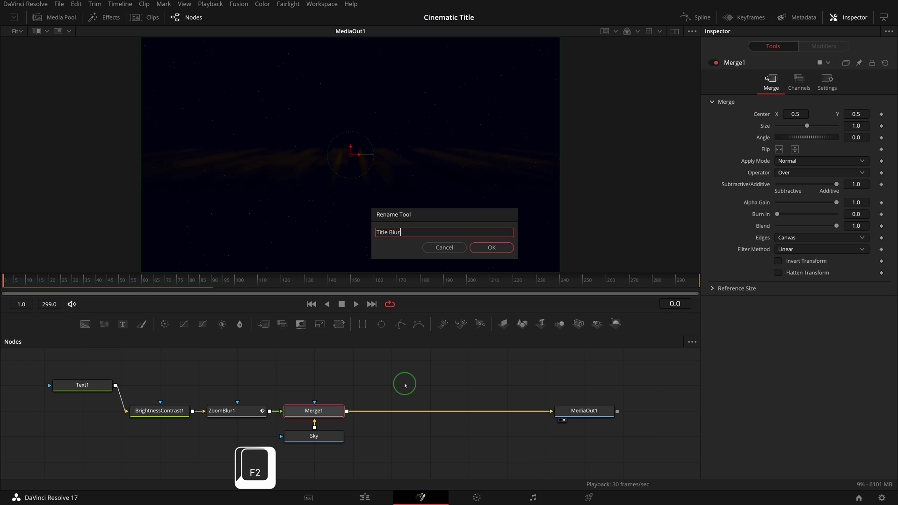
pyautogui.press('Return')
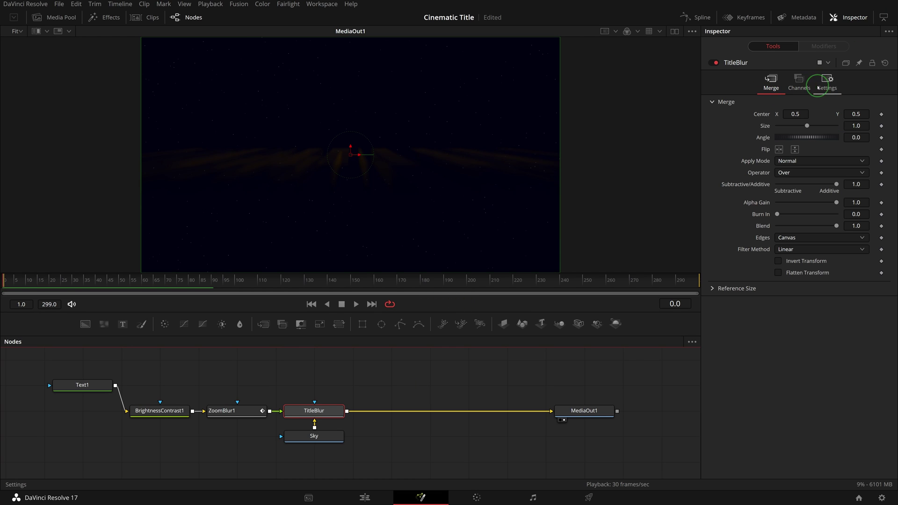
# Keyframe TitleBlur's Blend from 0 at frame 0 to 1.0 at frame 60, then play it back
pyautogui.click(827, 82)
pyautogui.moveTo(837, 113); pyautogui.dragTo(766, 118)
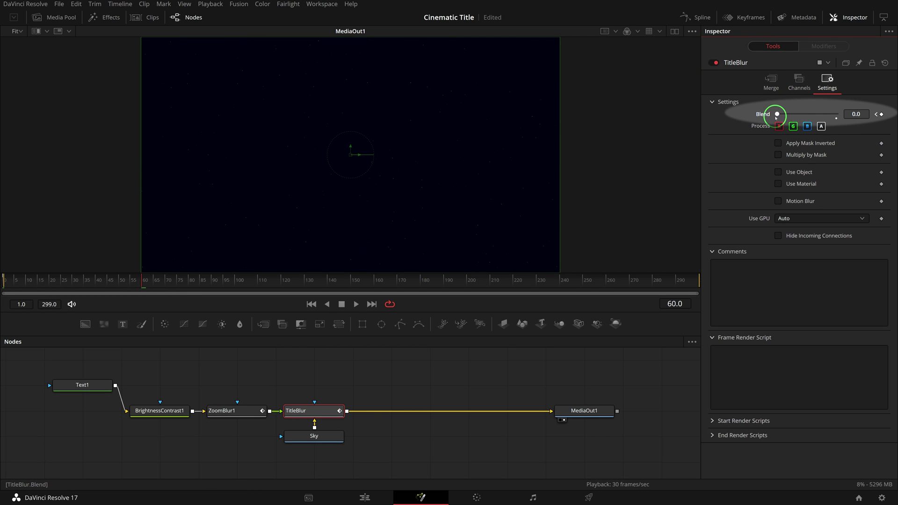
pyautogui.moveTo(777, 114); pyautogui.dragTo(837, 115)
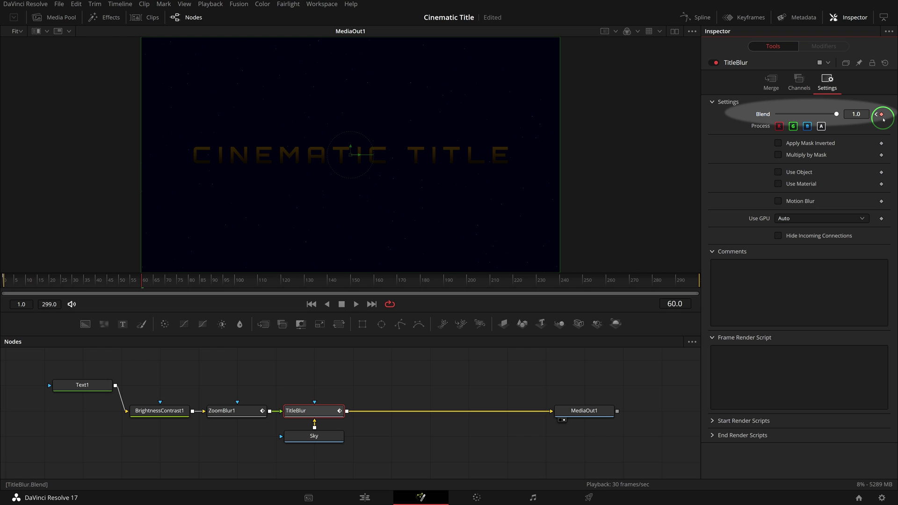
pyautogui.click(360, 310)
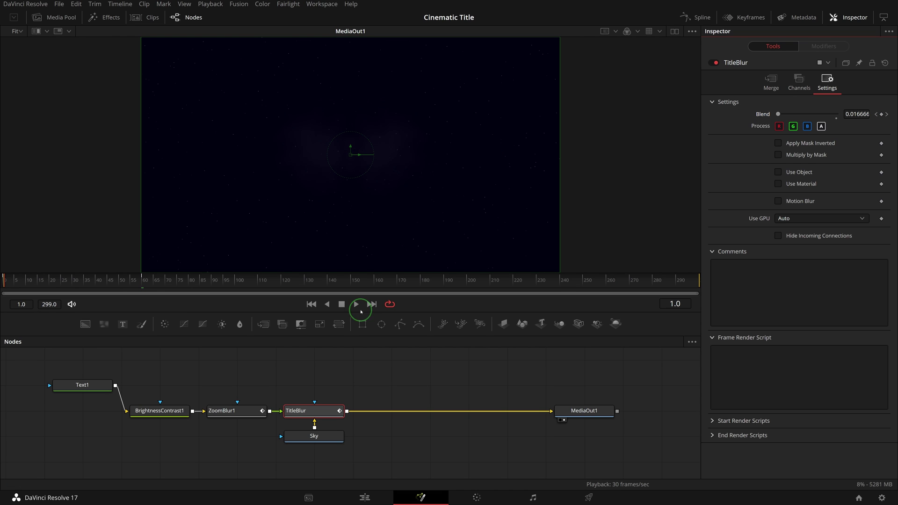
pyautogui.click(355, 305)
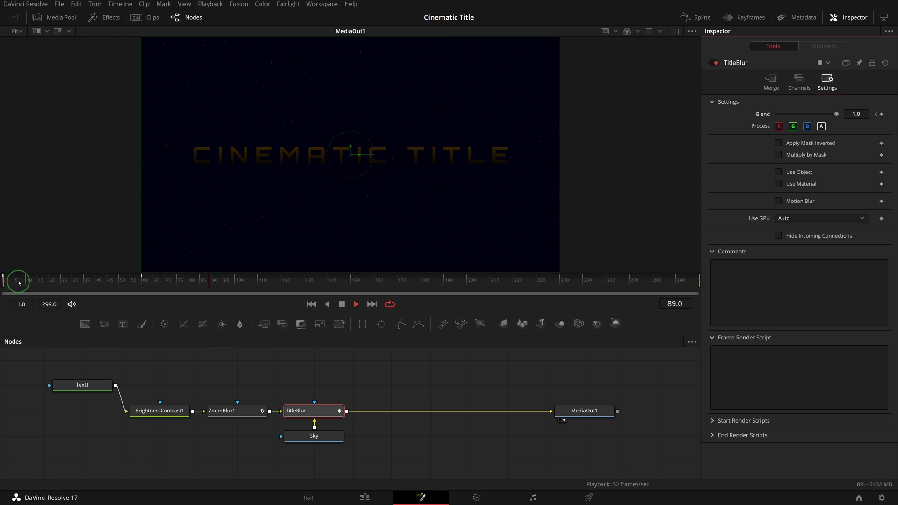
pyautogui.click(146, 387)
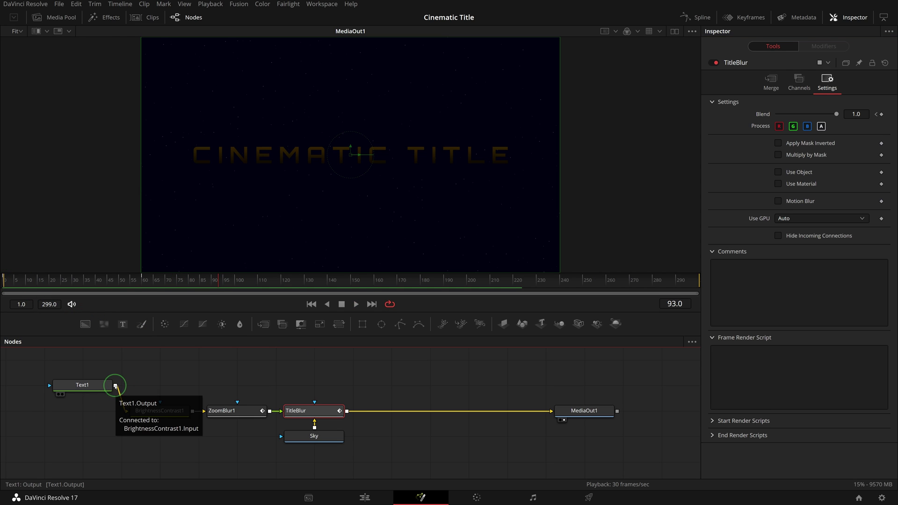
# Drag Text1's output onto the TitleBlur link to create a new merge node
pyautogui.click(115, 386)
pyautogui.moveTo(116, 386)
pyautogui.mouseDown()
pyautogui.moveTo(347, 413)
pyautogui.moveTo(314, 385)
pyautogui.mouseUp()
pyautogui.moveTo(585, 411); pyautogui.dragTo(546, 385)
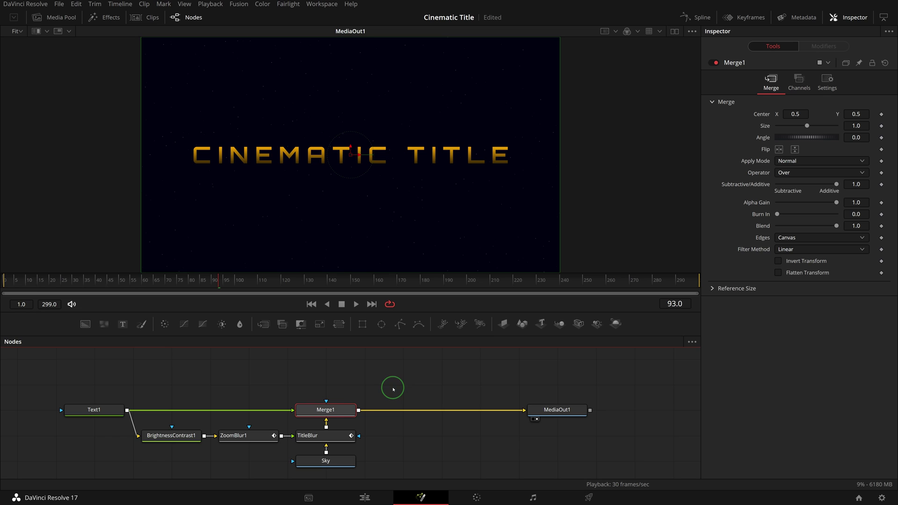
# Rename the new merge node TitleNormal
pyautogui.press('F2')
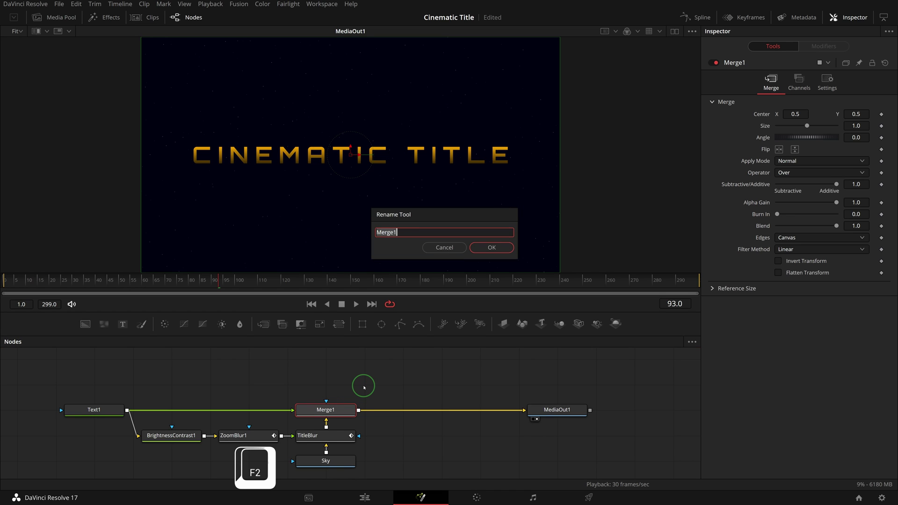
pyautogui.write('Title Normal')
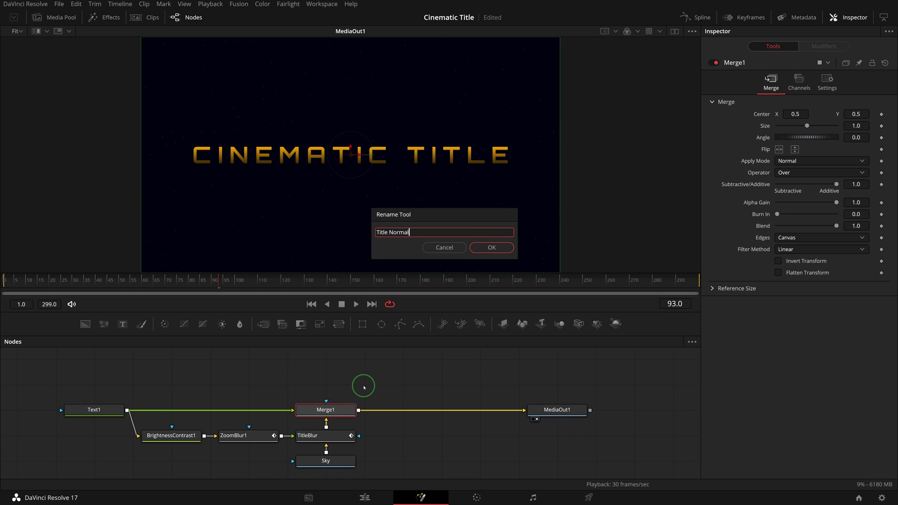
pyautogui.press('Return')
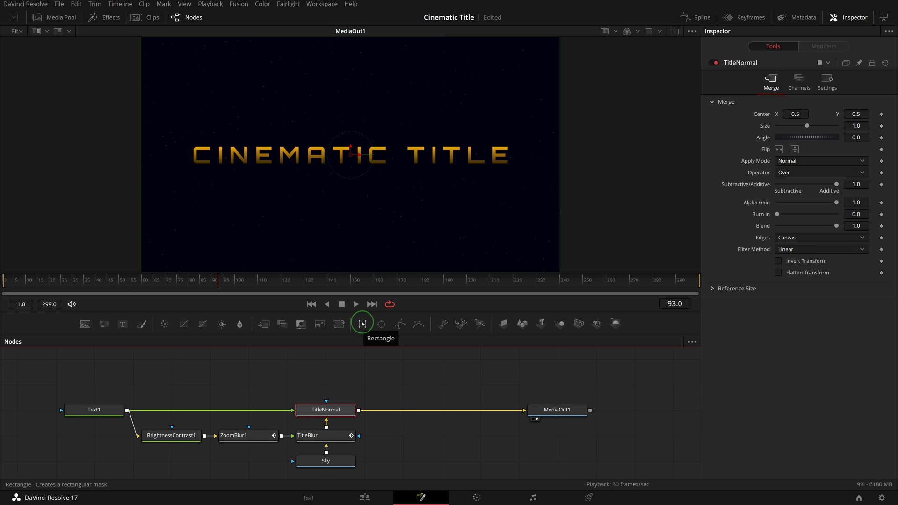
# Add a Rectangle mask to TitleNormal with width 1.0, height 0.1 and soft edge 0.01
pyautogui.click(362, 323)
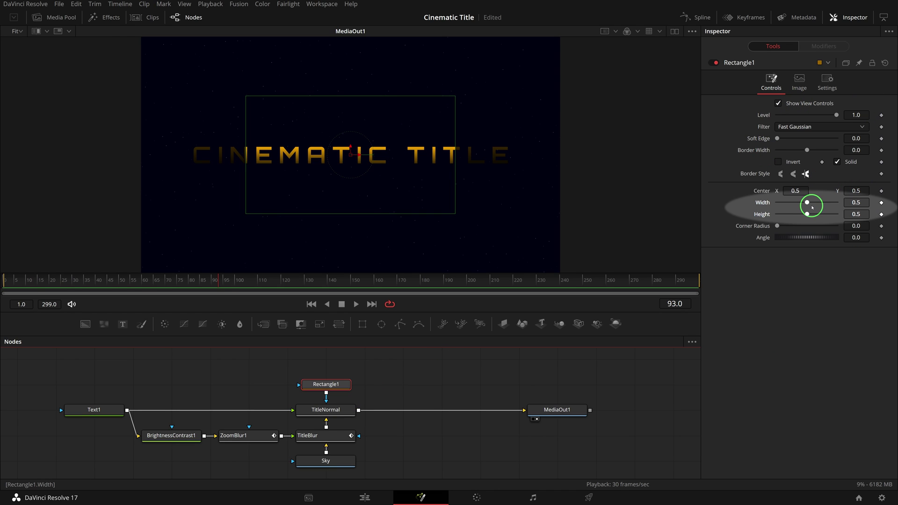
pyautogui.moveTo(808, 204); pyautogui.dragTo(866, 211)
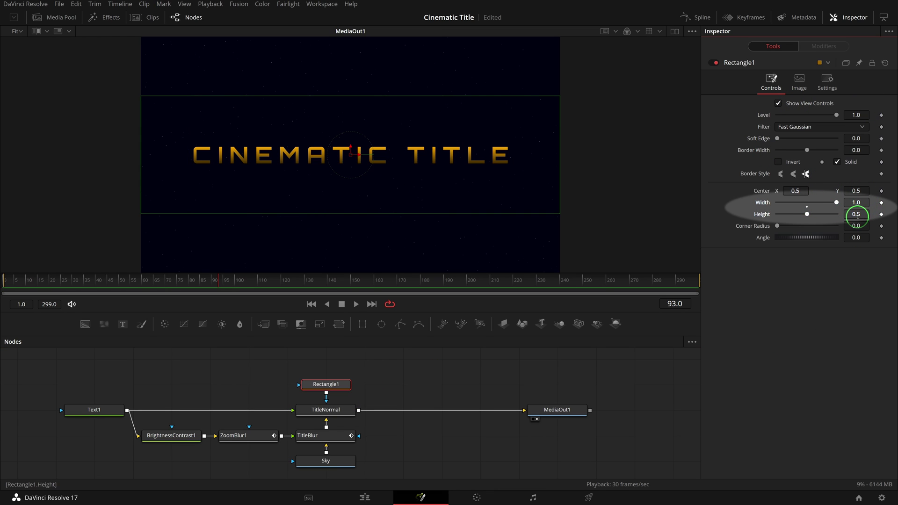
pyautogui.click(863, 214)
pyautogui.press('Tab')
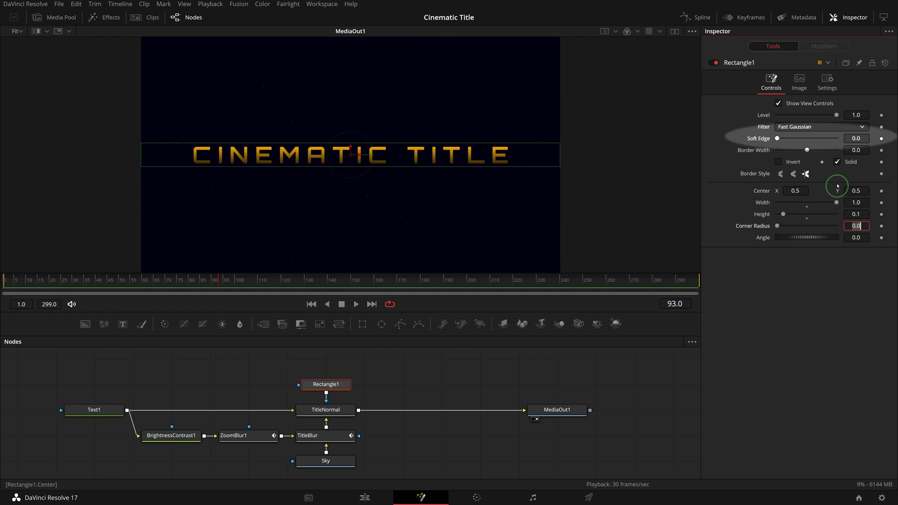
pyautogui.click(856, 138)
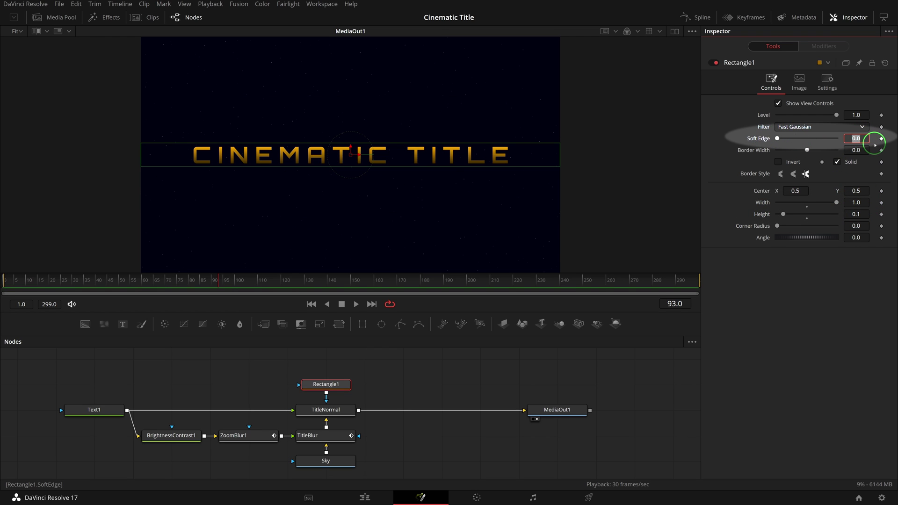
pyautogui.press('Tab')
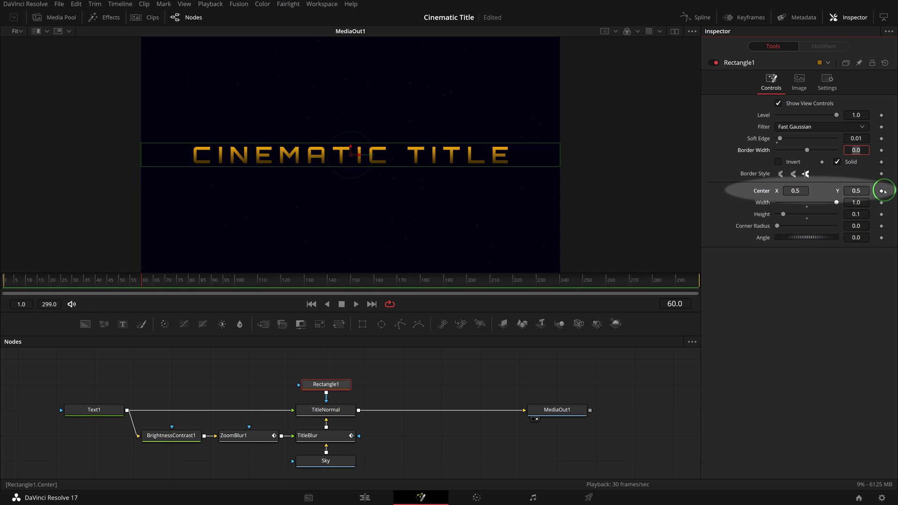
# Keyframe Rectangle1's centre below the title at frame 60 and back on it at frame 120
pyautogui.click(881, 192)
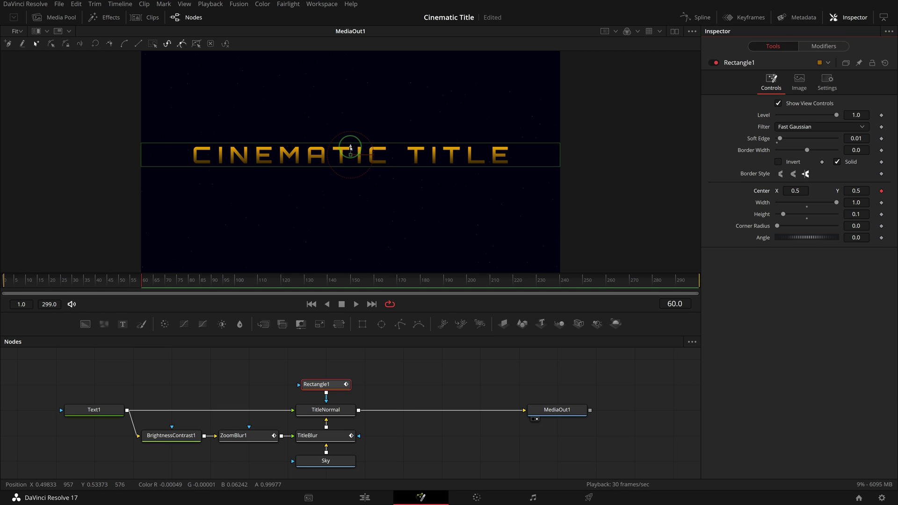
pyautogui.click(351, 147)
pyautogui.moveTo(351, 146); pyautogui.dragTo(349, 170)
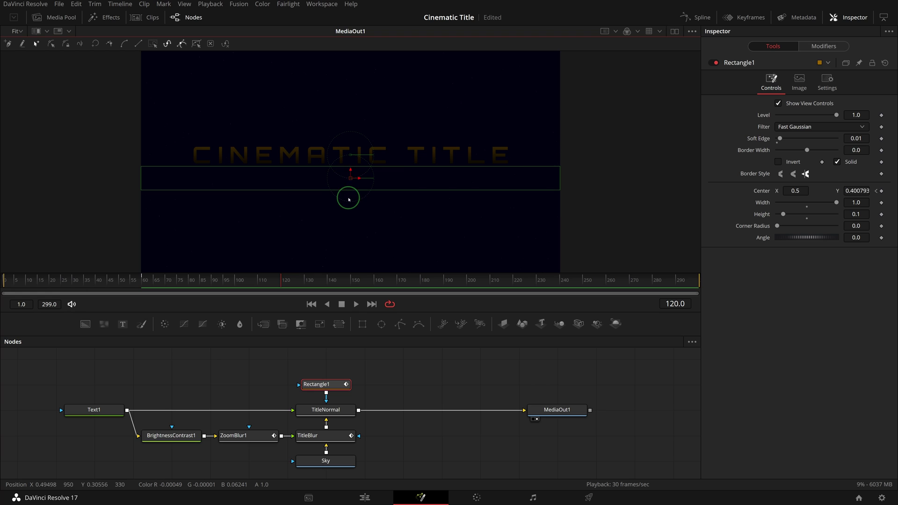
pyautogui.moveTo(350, 173); pyautogui.dragTo(352, 151)
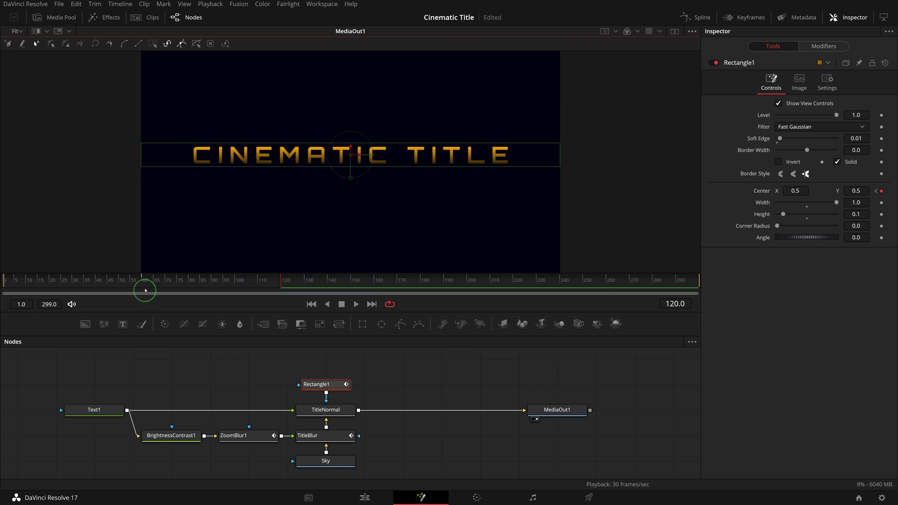
# Play back the mask reveal and full title animation, then save the project
pyautogui.moveTo(145, 291); pyautogui.dragTo(133, 281)
pyautogui.click(356, 305)
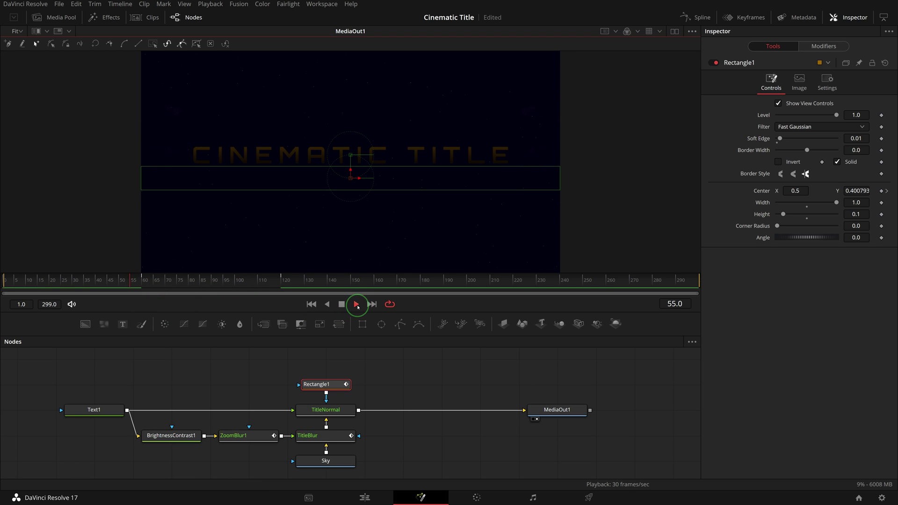
pyautogui.click(392, 364)
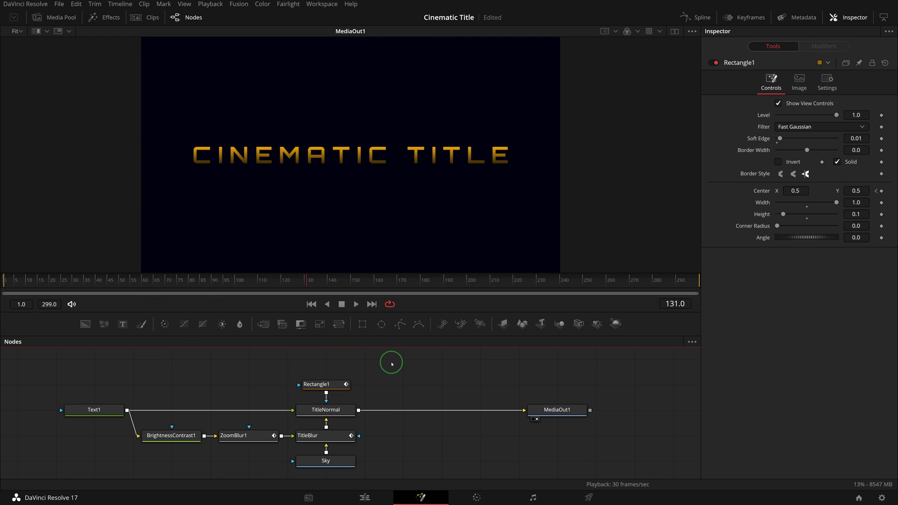
pyautogui.click(11, 283)
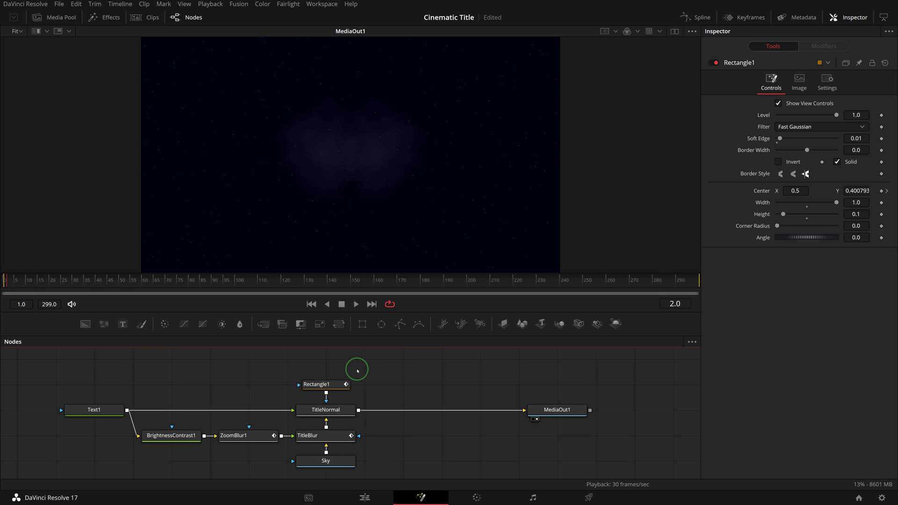
pyautogui.press('space')
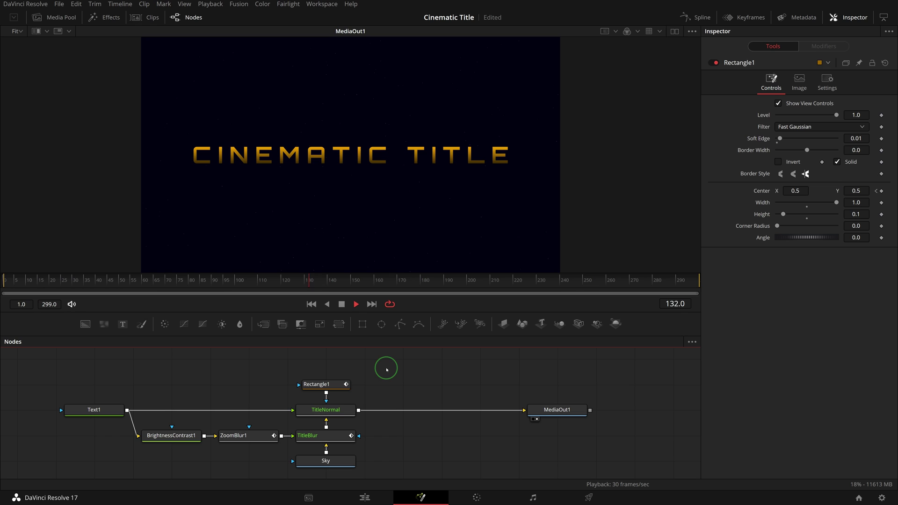
pyautogui.hotkey('ctrl', 's')
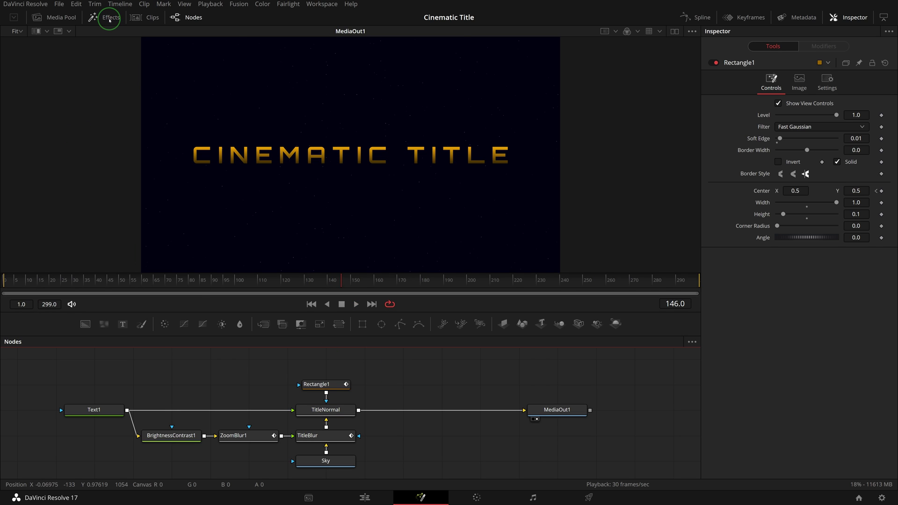
# Browse the Effects library to Templates > Fusion > Lens Flares
pyautogui.click(110, 19)
pyautogui.click(5, 61)
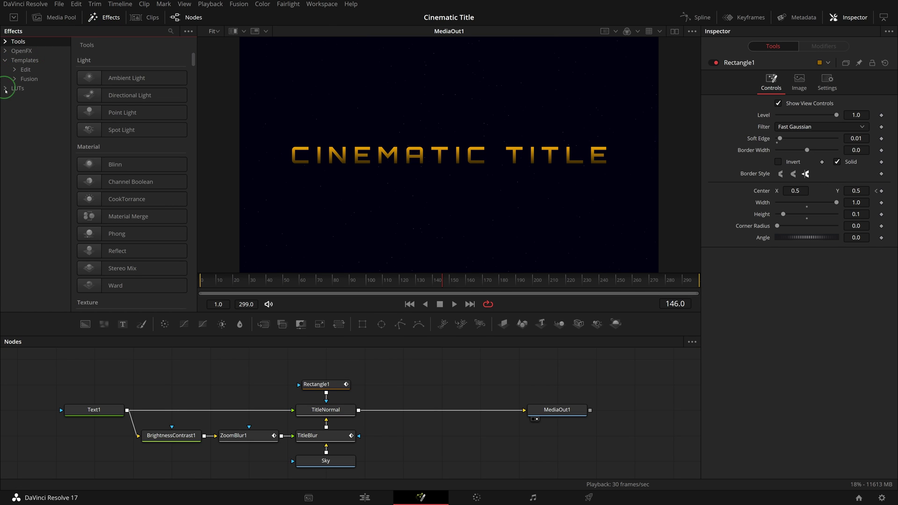
pyautogui.click(14, 79)
pyautogui.click(44, 116)
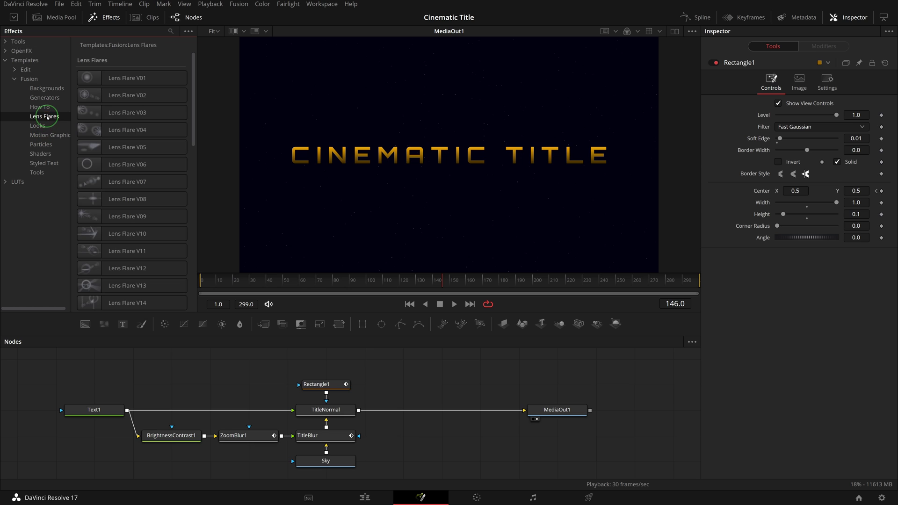
pyautogui.scroll(-5, 141, 89)
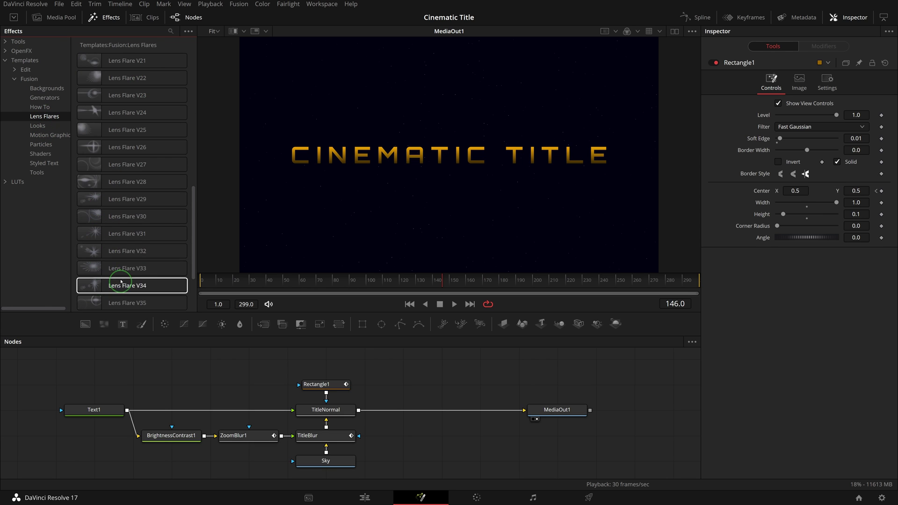
pyautogui.scroll(-2, 136, 103)
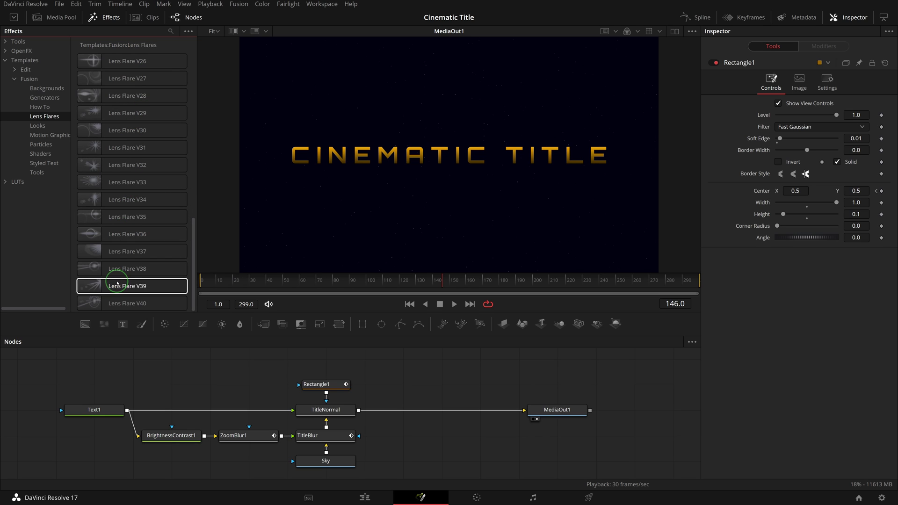
pyautogui.scroll(2, 136, 267)
pyautogui.scroll(2, 135, 251)
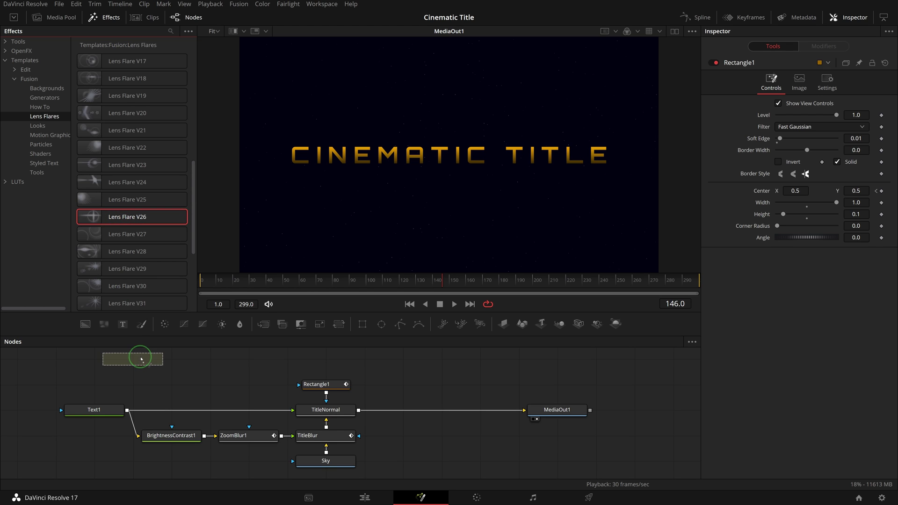
# Add the Lens Flare V26 template to the node graph and view the HS5_3 output
pyautogui.moveTo(113, 217); pyautogui.dragTo(171, 365)
pyautogui.moveTo(306, 373); pyautogui.dragTo(308, 363)
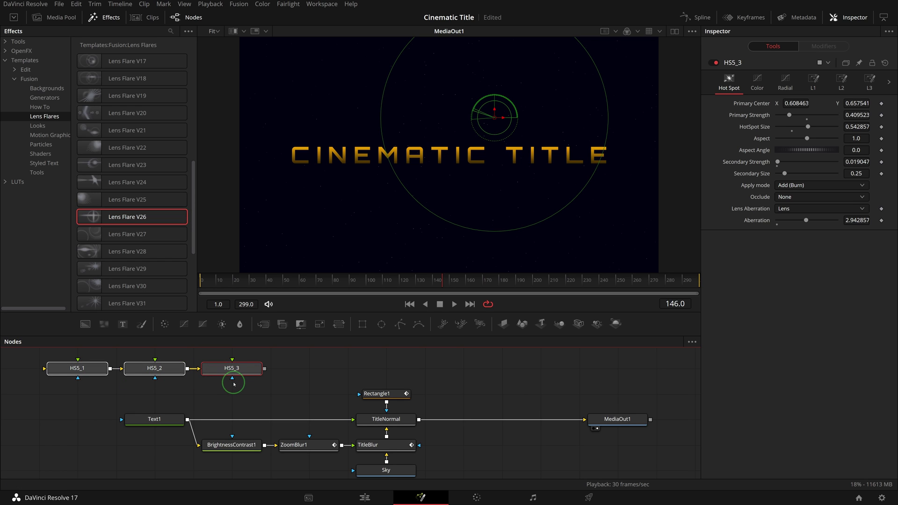
pyautogui.moveTo(231, 369)
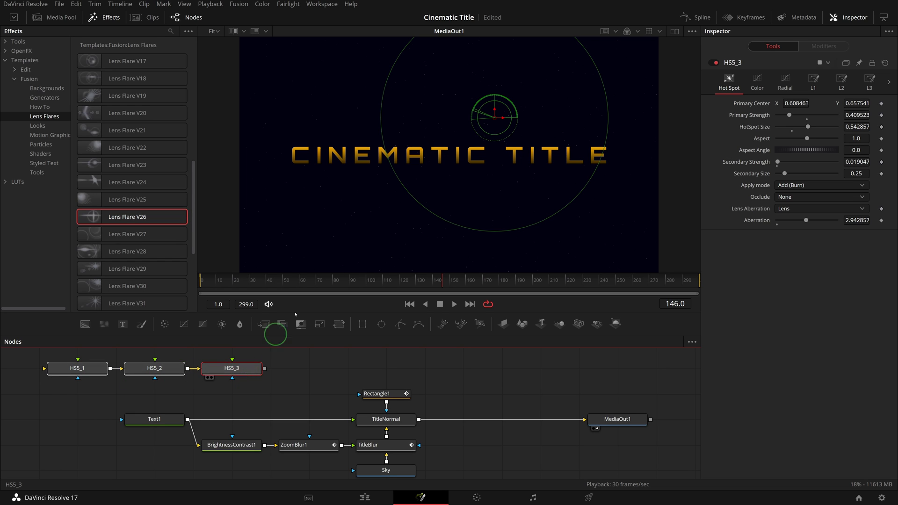
pyautogui.press('1')
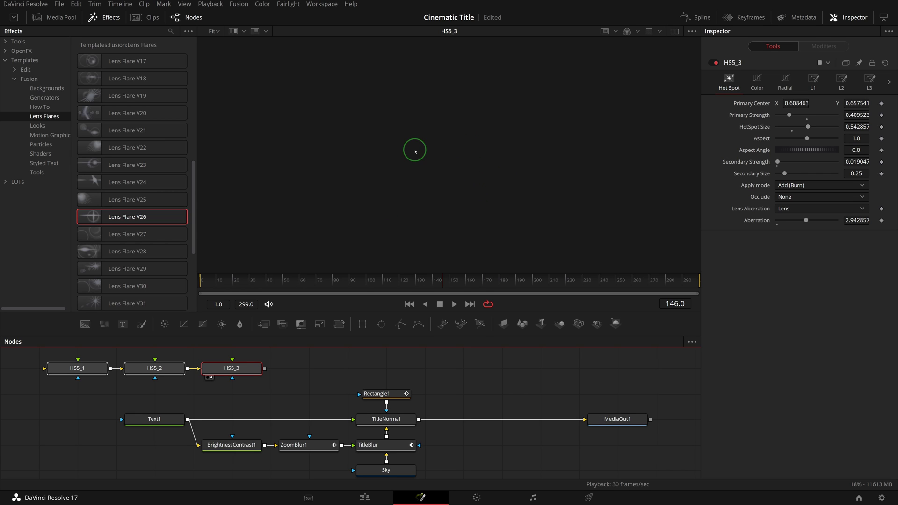
pyautogui.moveTo(50, 370)
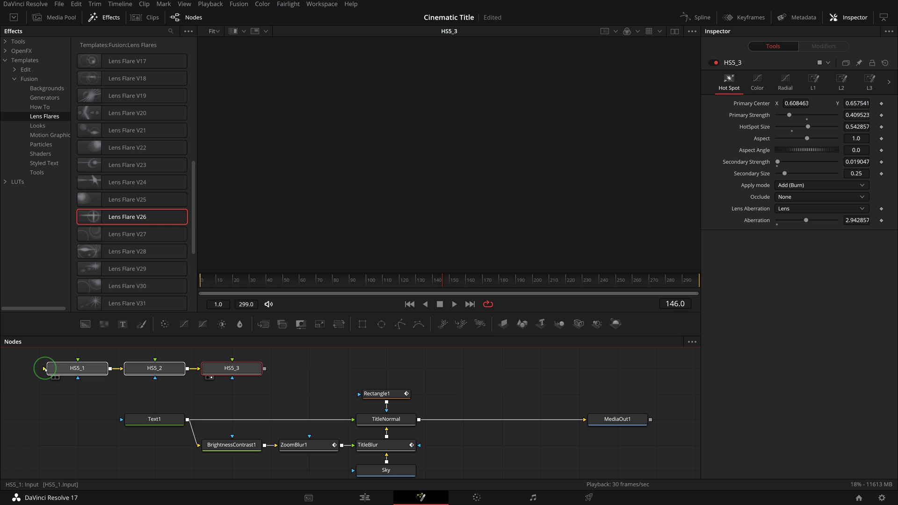
# Shift the HS5 flare nodes right and add a Background node feeding HS5_1
pyautogui.moveTo(44, 368); pyautogui.dragTo(167, 376)
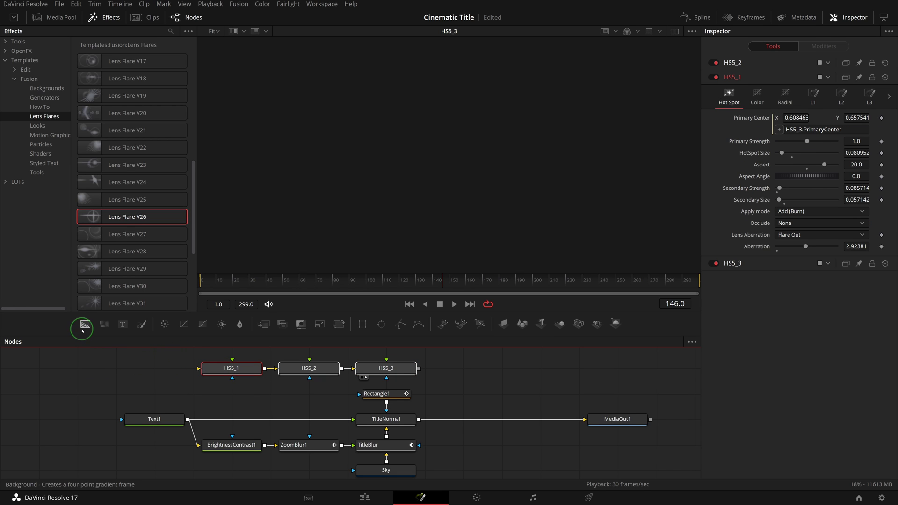
pyautogui.moveTo(83, 324)
pyautogui.mouseDown()
pyautogui.moveTo(119, 370)
pyautogui.moveTo(201, 369)
pyautogui.mouseUp()
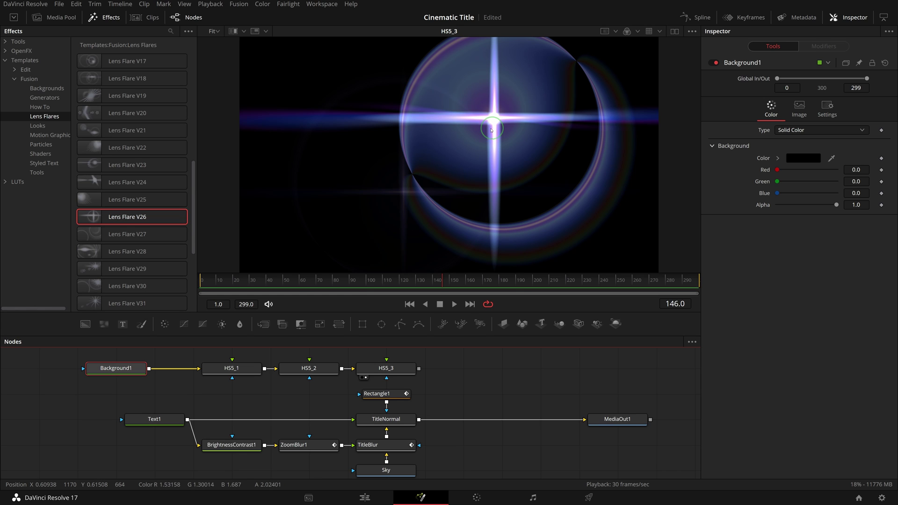
# On HS5_3, set Primary Strength to 0 and Secondary Strength to about 0.03
pyautogui.click(394, 370)
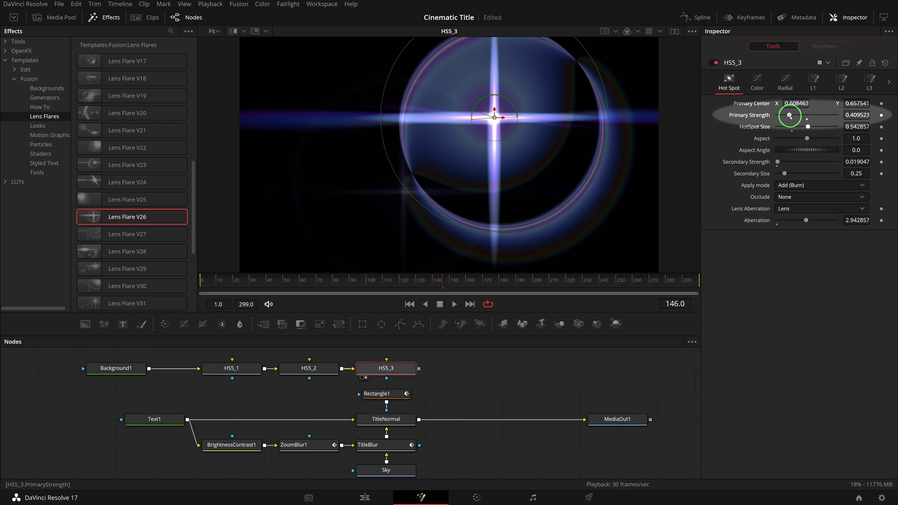
pyautogui.moveTo(790, 116); pyautogui.dragTo(751, 116)
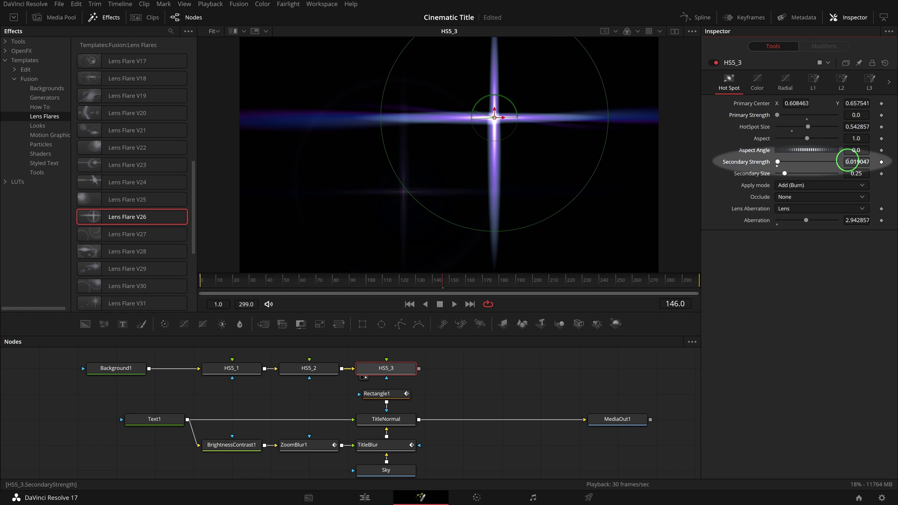
pyautogui.click(856, 162)
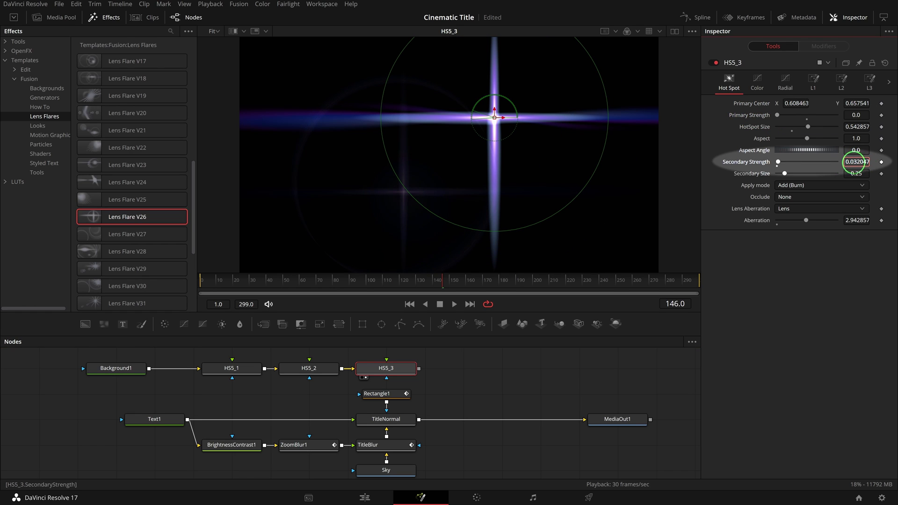
pyautogui.moveTo(856, 162); pyautogui.dragTo(848, 162)
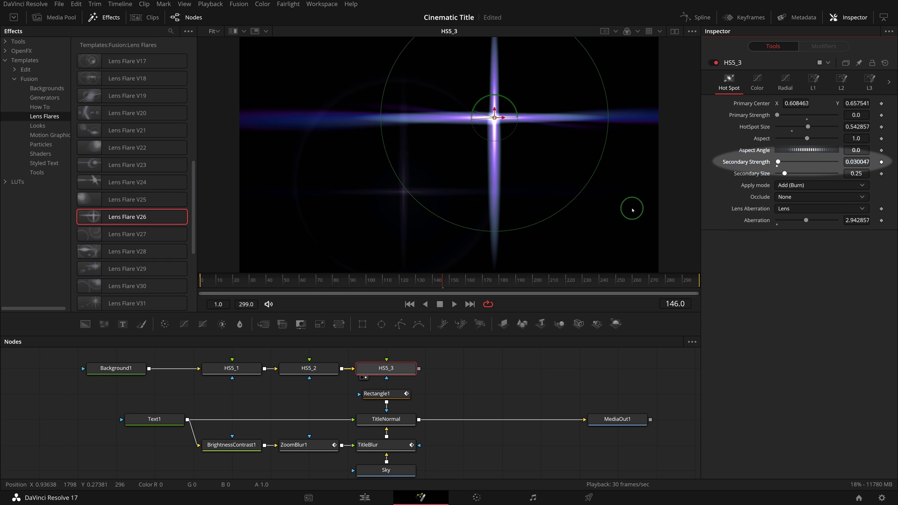
# Enable HS5_3's second and third lens reflections with Element Strength 0.22
pyautogui.click(816, 86)
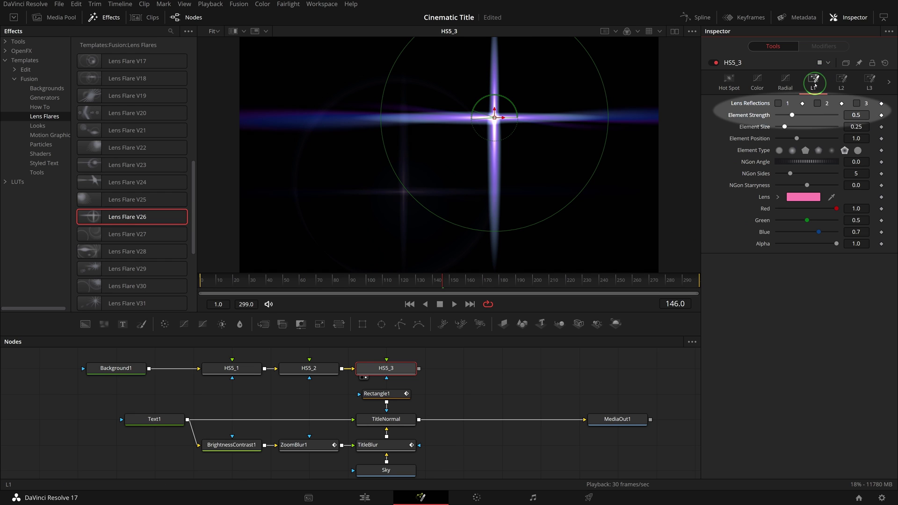
pyautogui.click(823, 104)
pyautogui.click(856, 103)
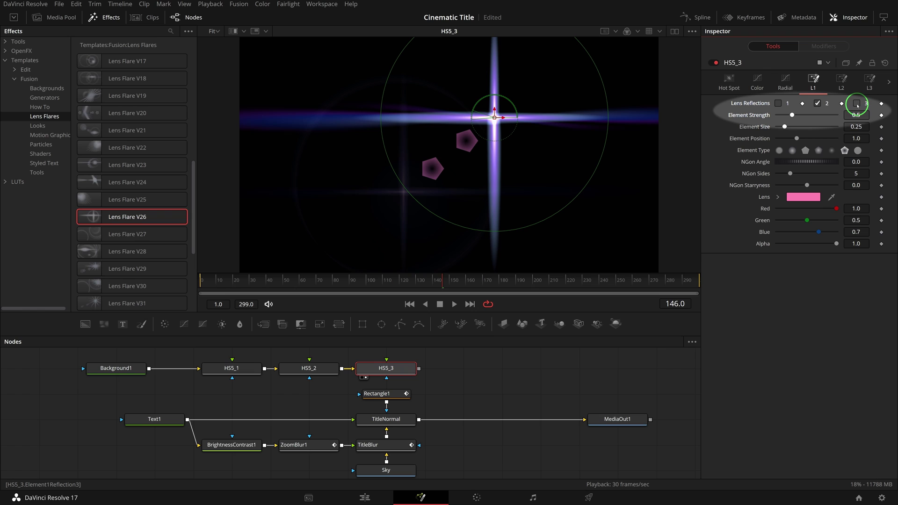
pyautogui.click(857, 115)
pyautogui.write('0.22')
pyautogui.press('Return')
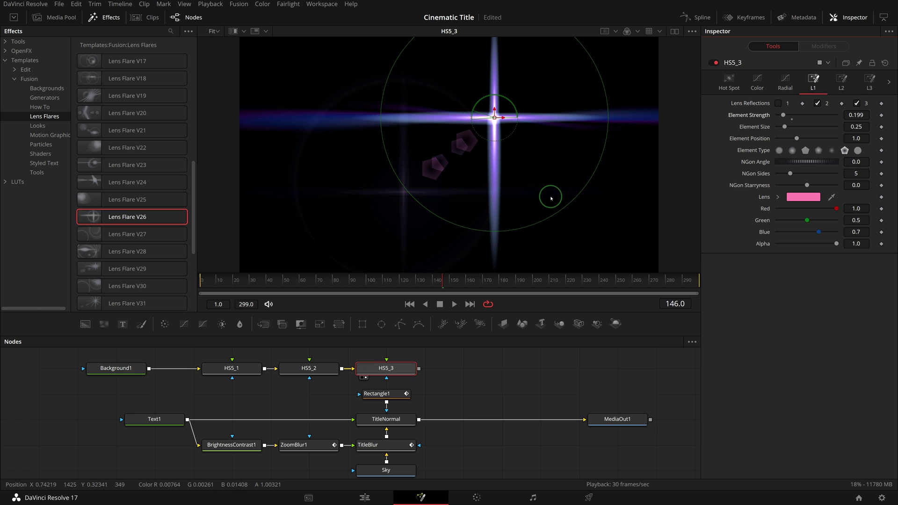
# Give HS5_2 hot spot size 0.05, aspect 6.1 and Normal lens aberration
pyautogui.click(313, 369)
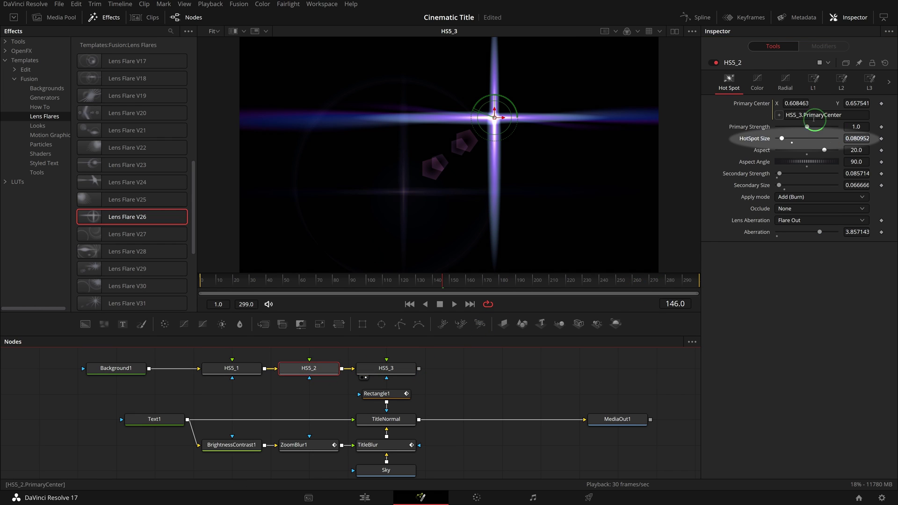
pyautogui.moveTo(858, 139); pyautogui.dragTo(843, 139)
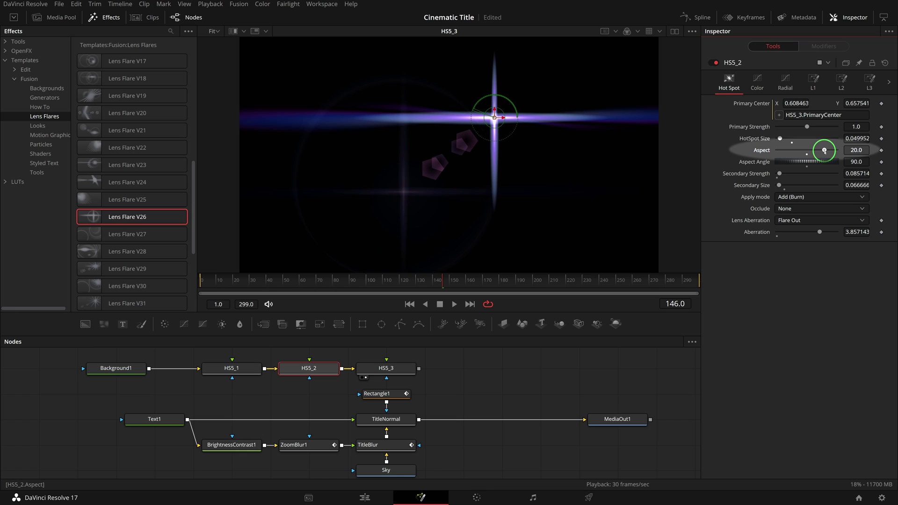
pyautogui.moveTo(823, 151); pyautogui.dragTo(812, 151)
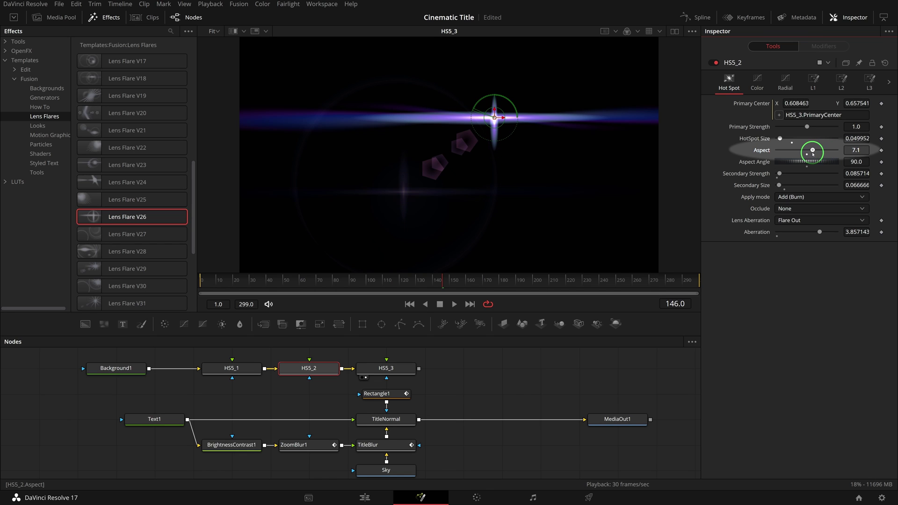
pyautogui.click(827, 221)
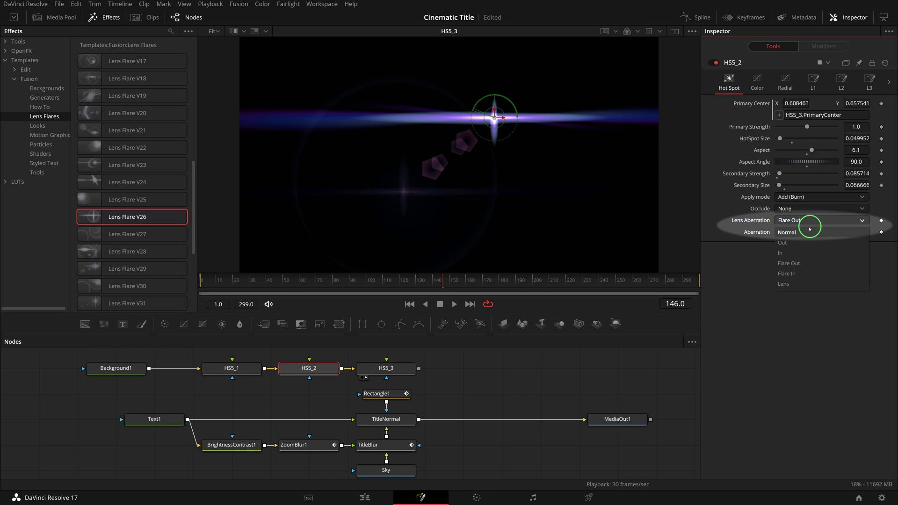
pyautogui.click(795, 233)
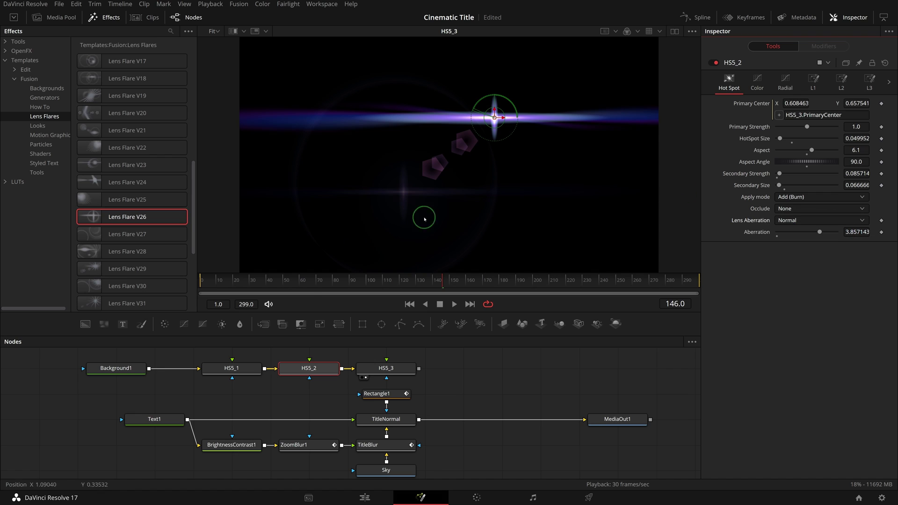
# Give HS5_1 hot spot size 0.05, aspect 17, Flare In aberration 3, and move it upper left
pyautogui.click(237, 369)
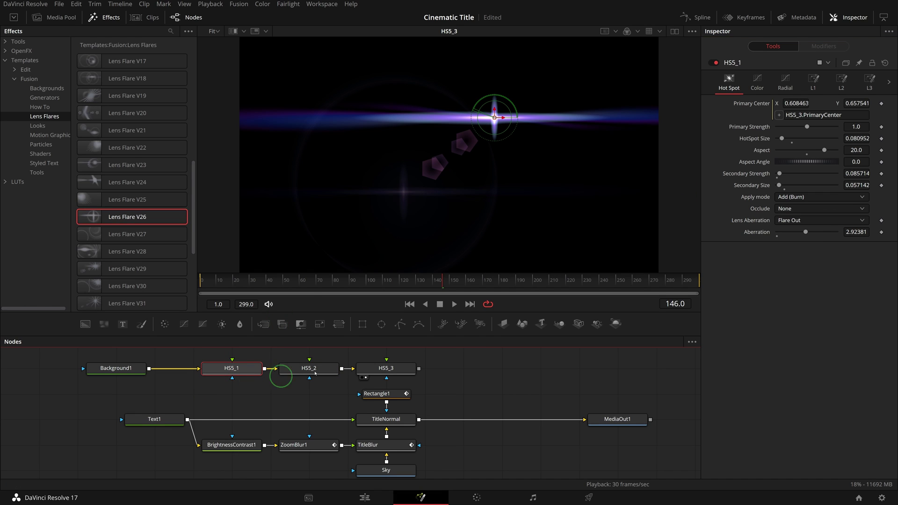
pyautogui.moveTo(858, 138); pyautogui.dragTo(822, 150)
pyautogui.press('Tab')
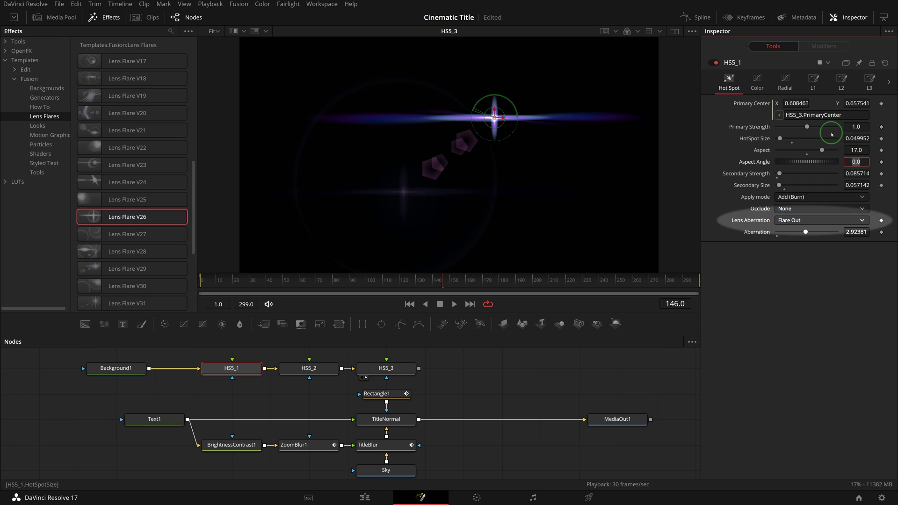
pyautogui.click(808, 222)
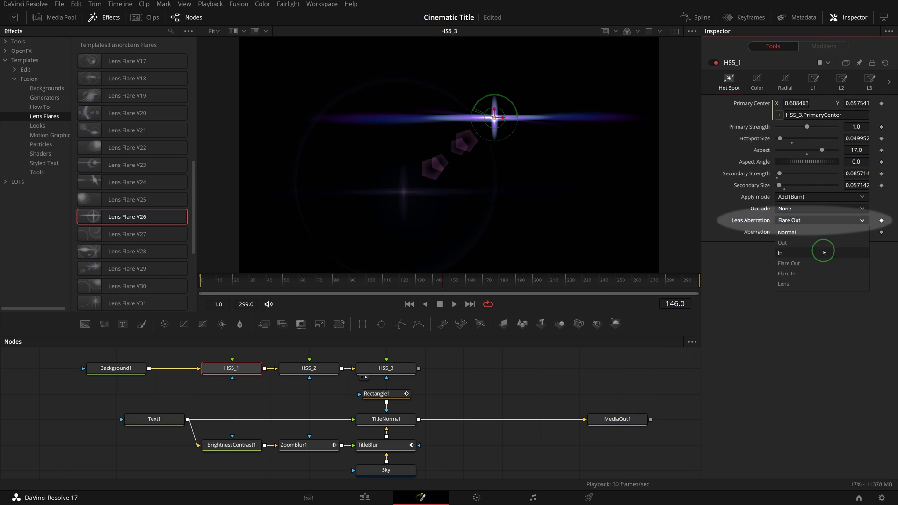
pyautogui.click(792, 276)
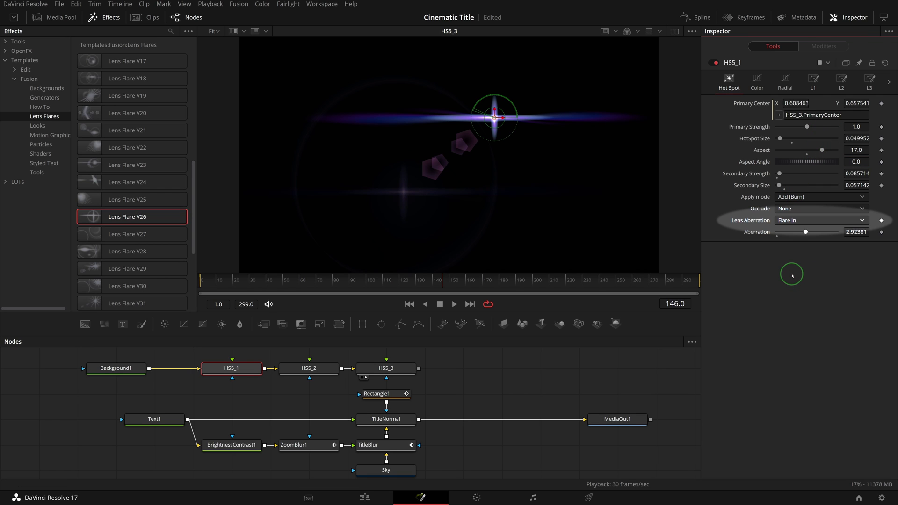
pyautogui.click(855, 233)
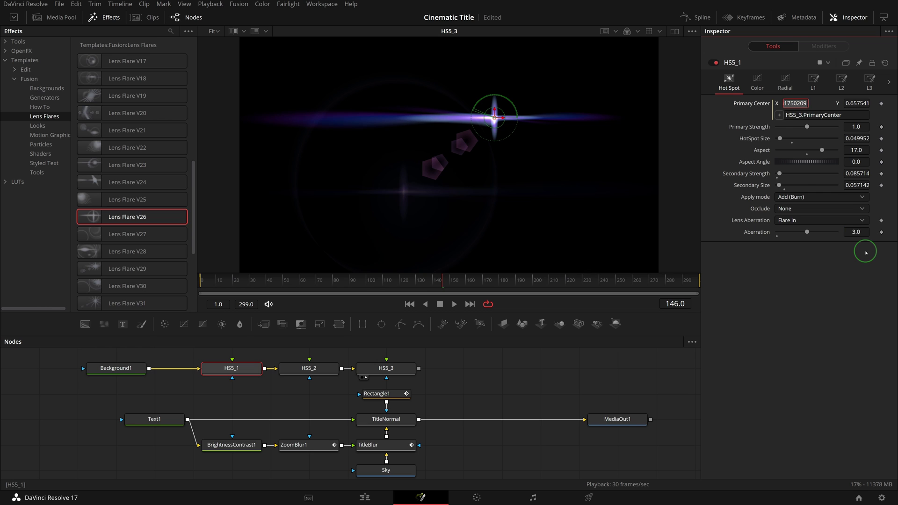
pyautogui.moveTo(495, 115)
pyautogui.mouseDown()
pyautogui.moveTo(364, 114)
pyautogui.moveTo(306, 99)
pyautogui.mouseUp()
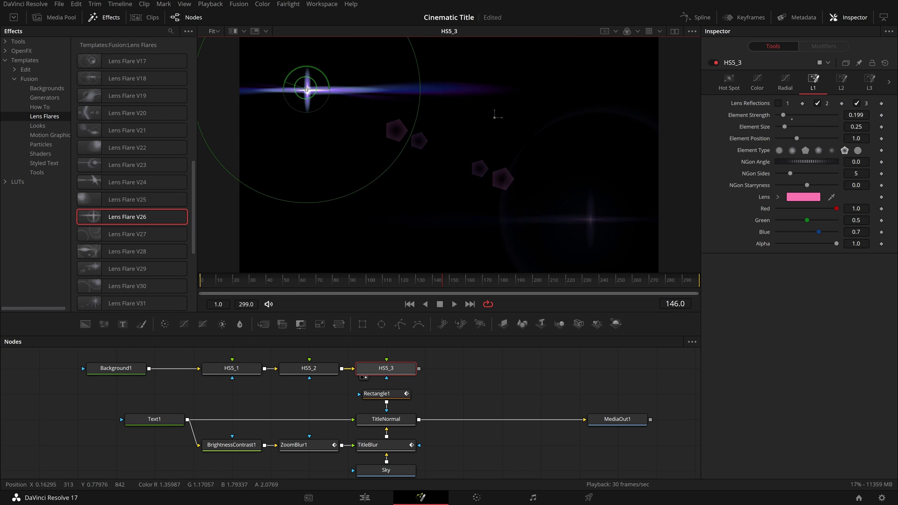
# Set Background1 alpha to 0 and merge the flare over TitleNormal via a merge named LightSource
pyautogui.click(116, 369)
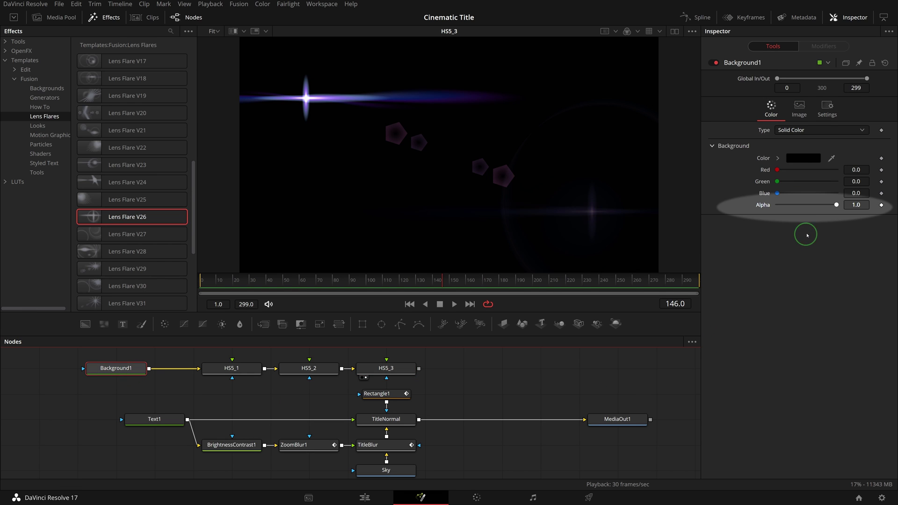
pyautogui.moveTo(836, 205)
pyautogui.mouseDown()
pyautogui.moveTo(794, 205)
pyautogui.moveTo(781, 237)
pyautogui.mouseUp()
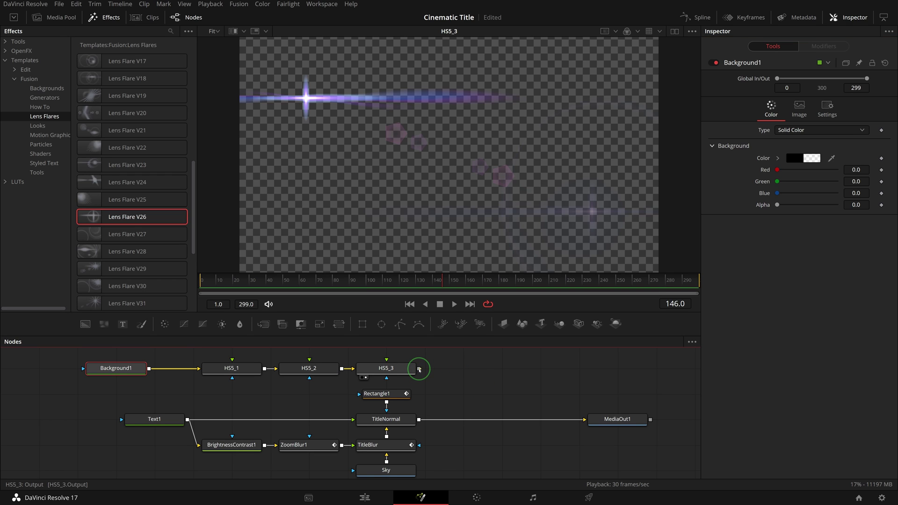
pyautogui.moveTo(420, 369); pyautogui.dragTo(425, 421)
pyautogui.press('F2')
pyautogui.write('LightSource')
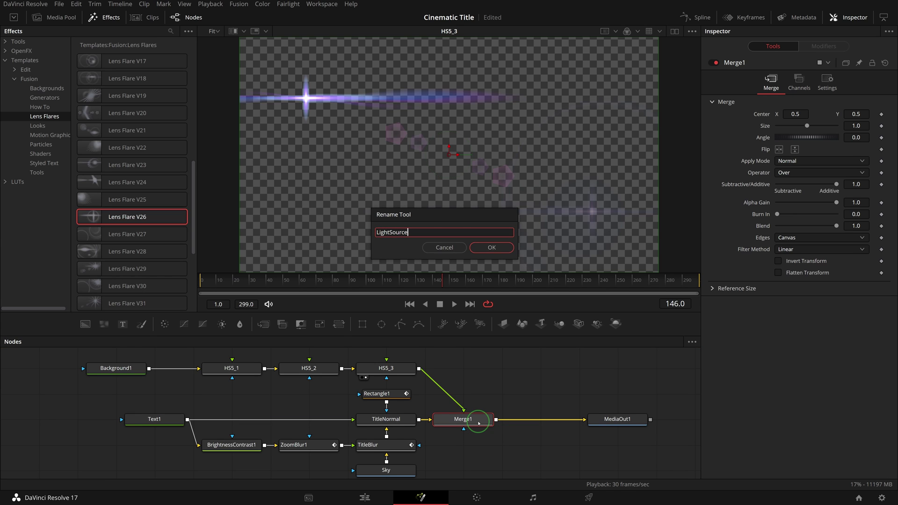
pyautogui.press('Return')
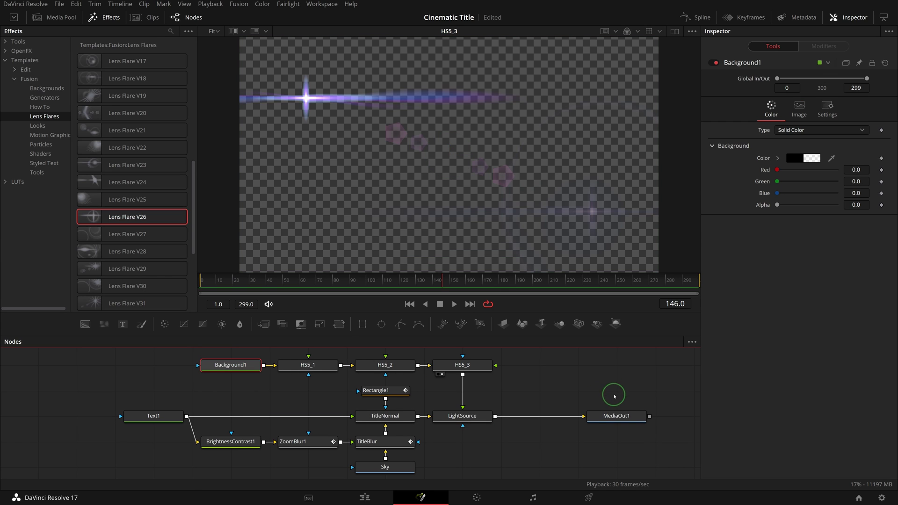
pyautogui.moveTo(616, 416)
pyautogui.moveTo(621, 420); pyautogui.dragTo(546, 246)
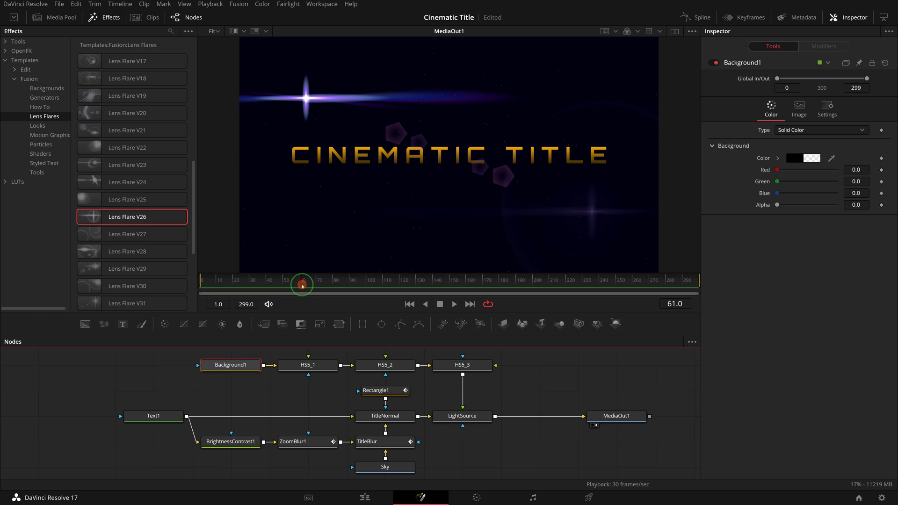
# Place HS5_3's hot spot below the title's left end and keyframe Primary Center at frame 60
pyautogui.hotkey('ctrl', '2')
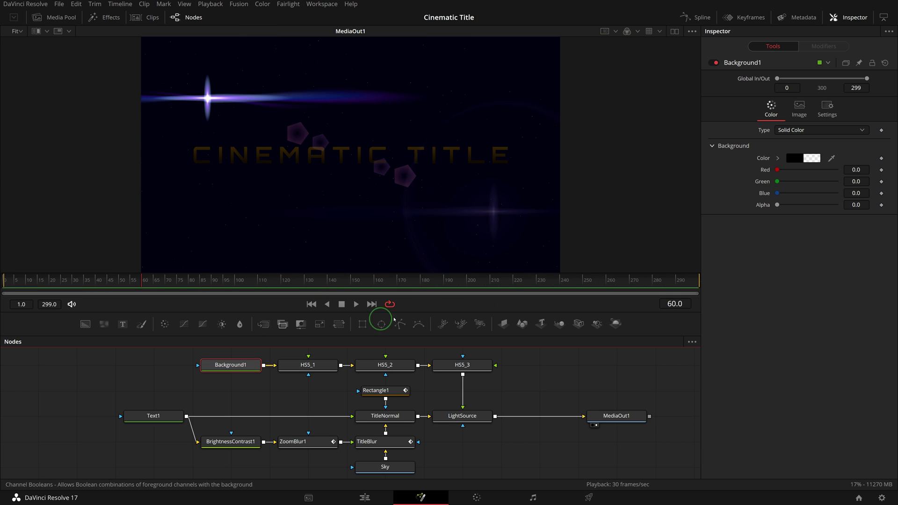
pyautogui.click(476, 366)
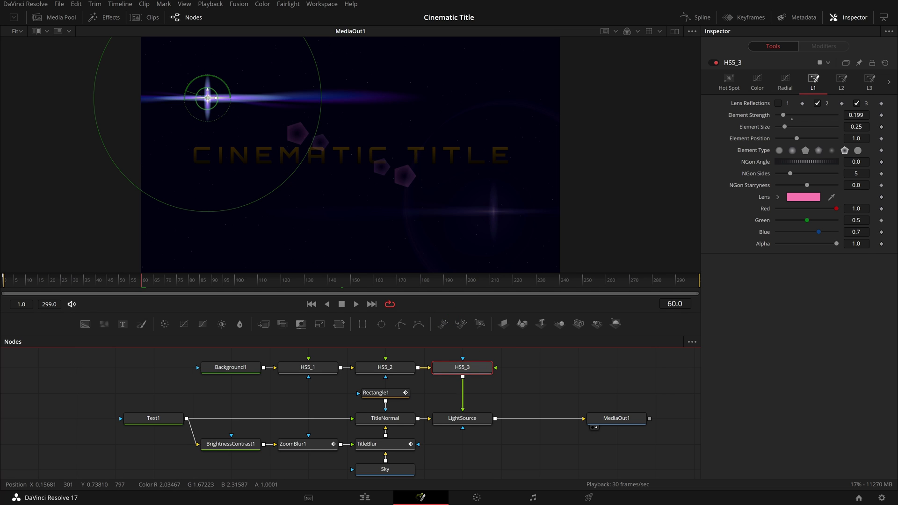
pyautogui.moveTo(209, 106)
pyautogui.mouseDown()
pyautogui.moveTo(176, 147)
pyautogui.moveTo(193, 179)
pyautogui.mouseUp()
pyautogui.click(448, 302)
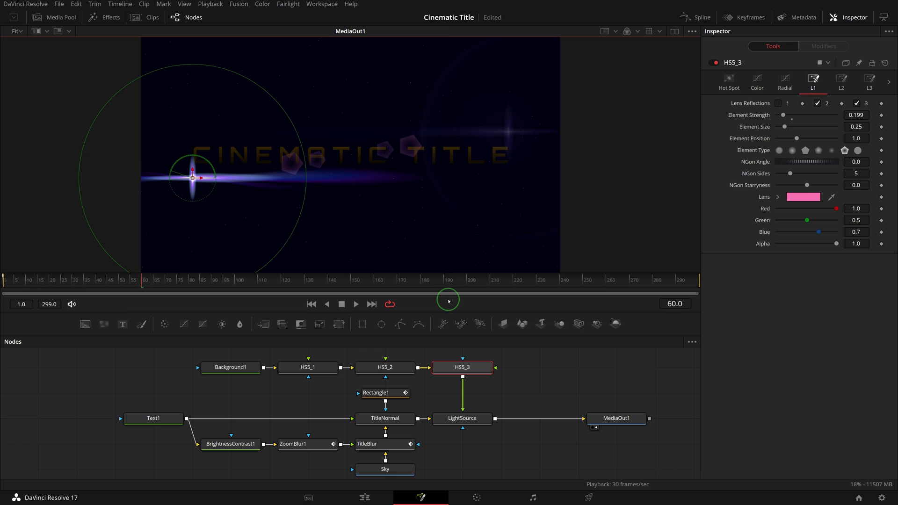
pyautogui.click(730, 87)
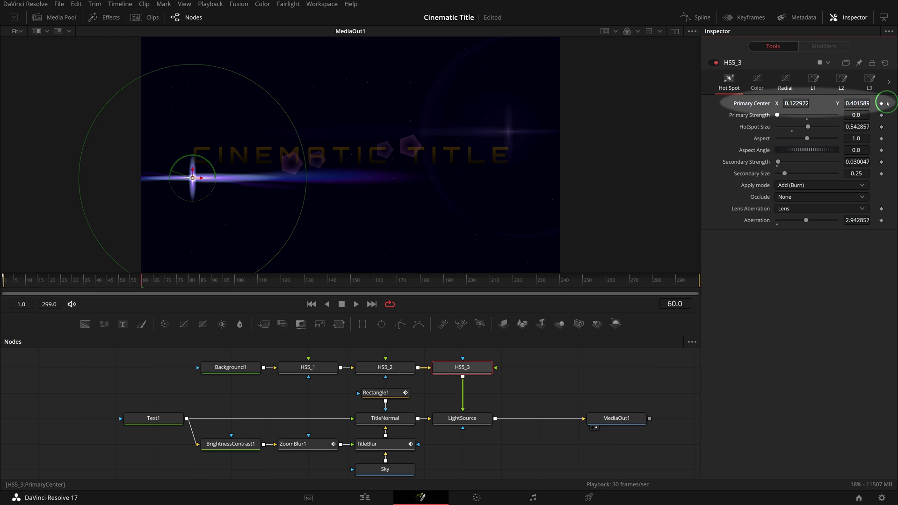
pyautogui.click(882, 103)
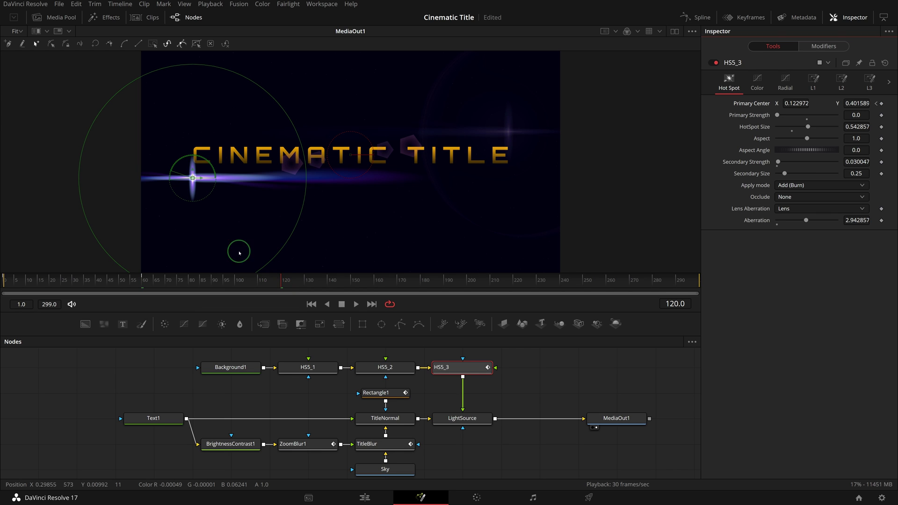
# Move the hot spot above the title at frame 120, refine at frame 87, and preview
pyautogui.click(192, 178)
pyautogui.moveTo(193, 178); pyautogui.dragTo(184, 132)
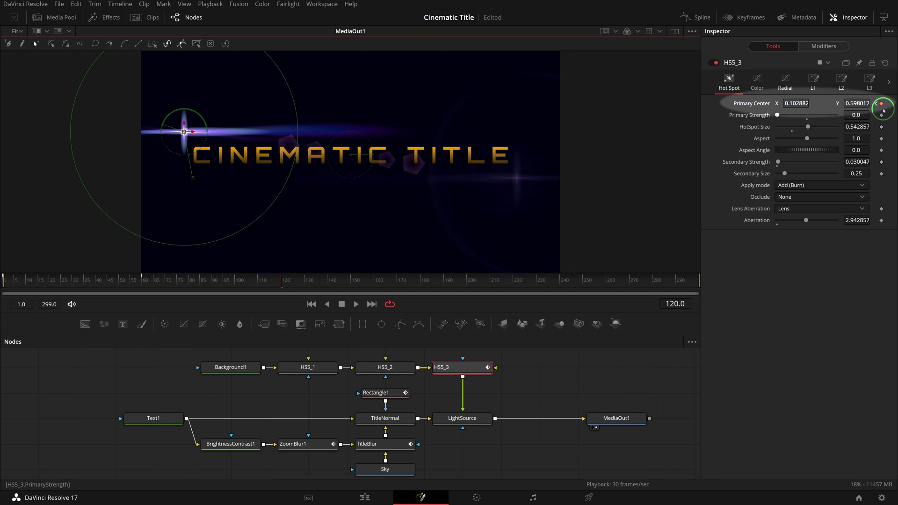
pyautogui.click(205, 279)
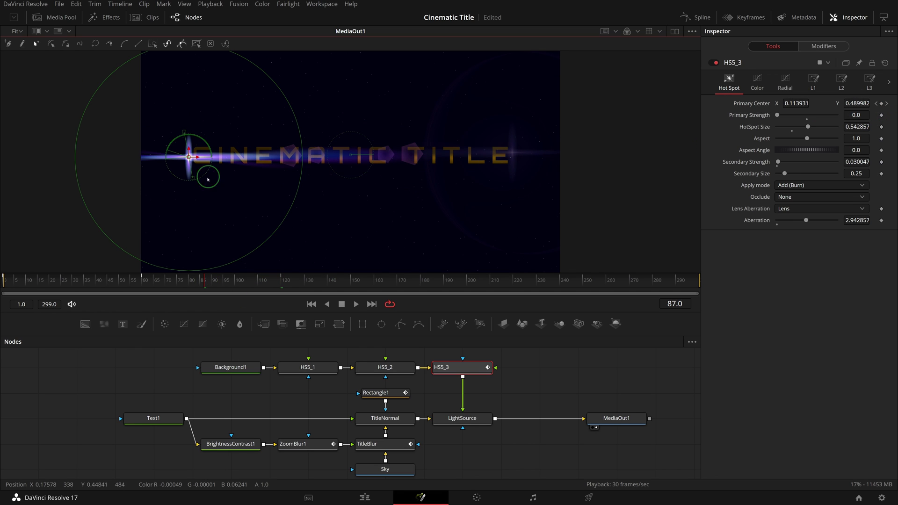
pyautogui.moveTo(194, 179)
pyautogui.mouseDown()
pyautogui.moveTo(165, 171)
pyautogui.moveTo(189, 153)
pyautogui.moveTo(170, 139)
pyautogui.mouseUp()
pyautogui.moveTo(156, 281)
pyautogui.mouseDown()
pyautogui.moveTo(275, 290)
pyautogui.moveTo(144, 285)
pyautogui.mouseUp()
pyautogui.click(198, 356)
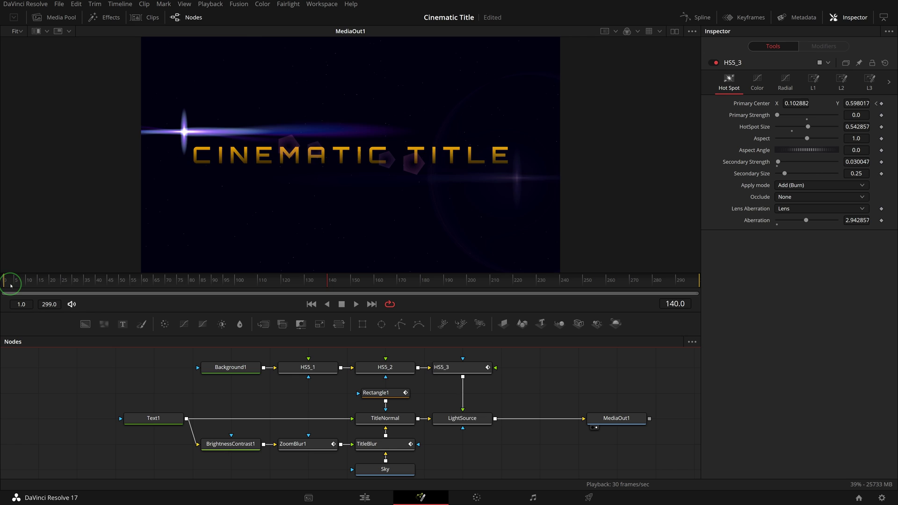
pyautogui.moveTo(10, 286)
pyautogui.mouseDown()
pyautogui.moveTo(249, 284)
pyautogui.moveTo(306, 294)
pyautogui.mouseUp()
# Keyframe LightSource Blend from 0 at frame 60 to 1.0 at frame 90
pyautogui.click(143, 284)
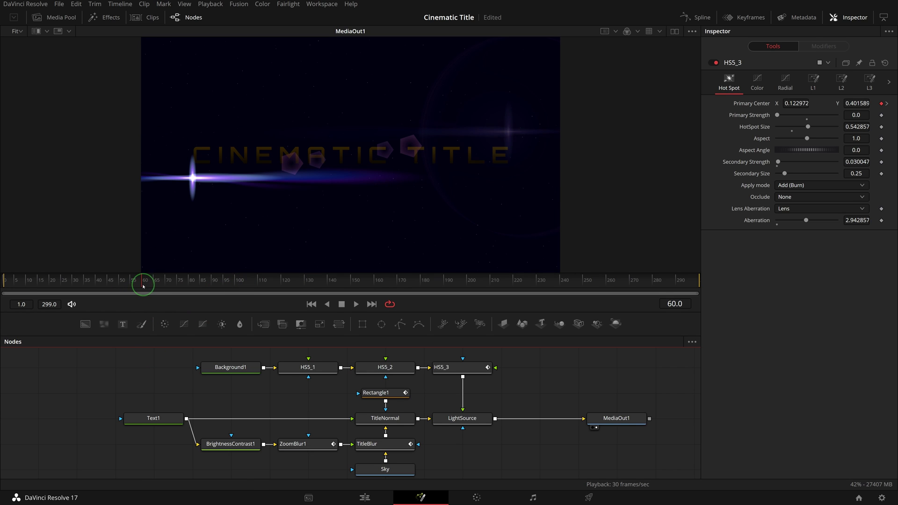
pyautogui.click(467, 422)
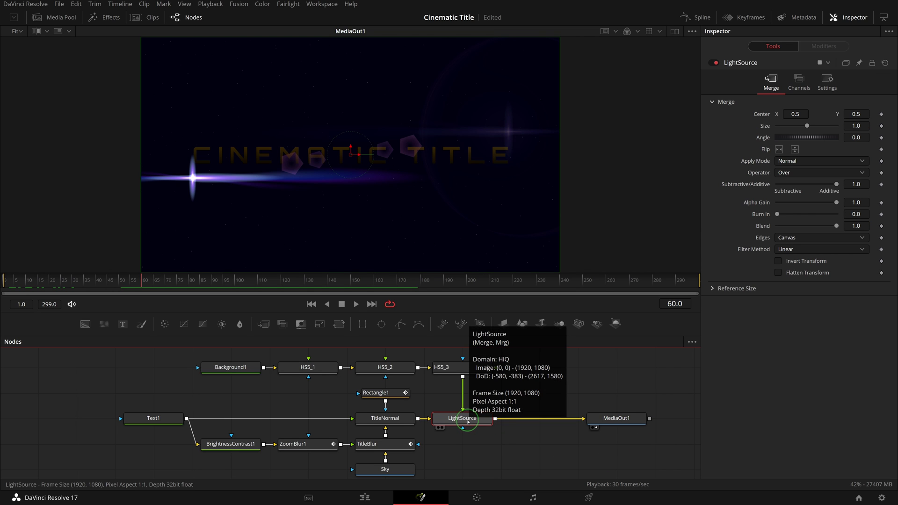
pyautogui.click(824, 83)
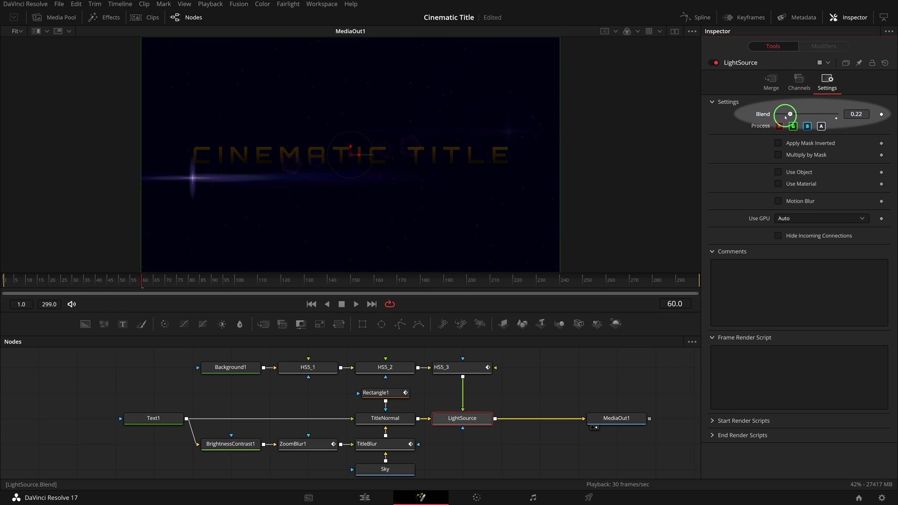
pyautogui.moveTo(837, 114); pyautogui.dragTo(777, 114)
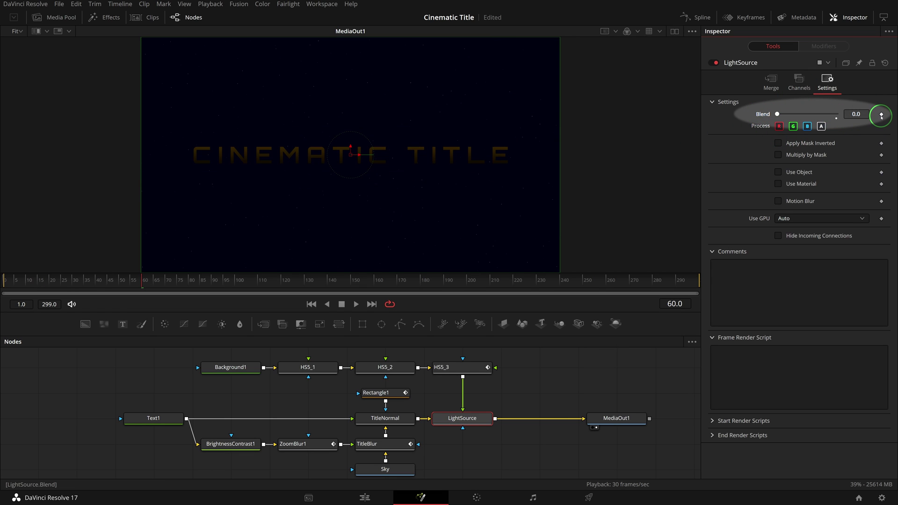
pyautogui.click(212, 284)
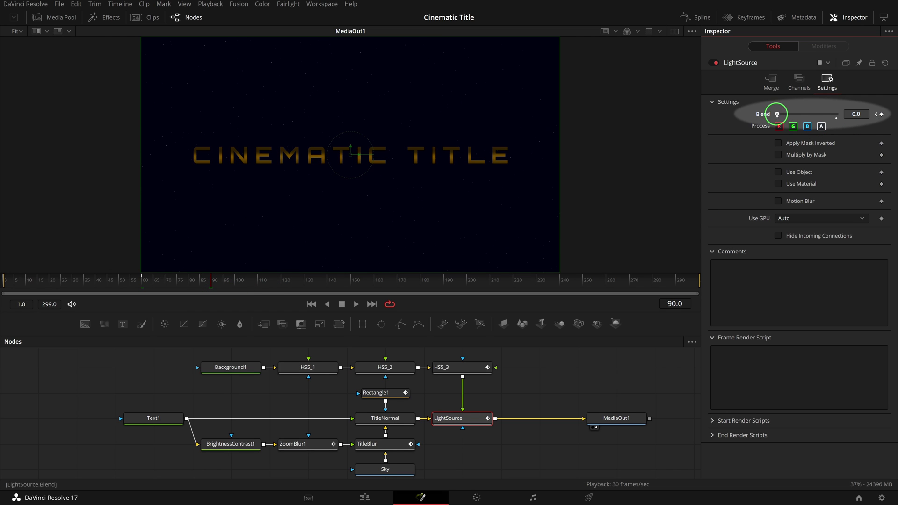
pyautogui.moveTo(777, 114); pyautogui.dragTo(837, 114)
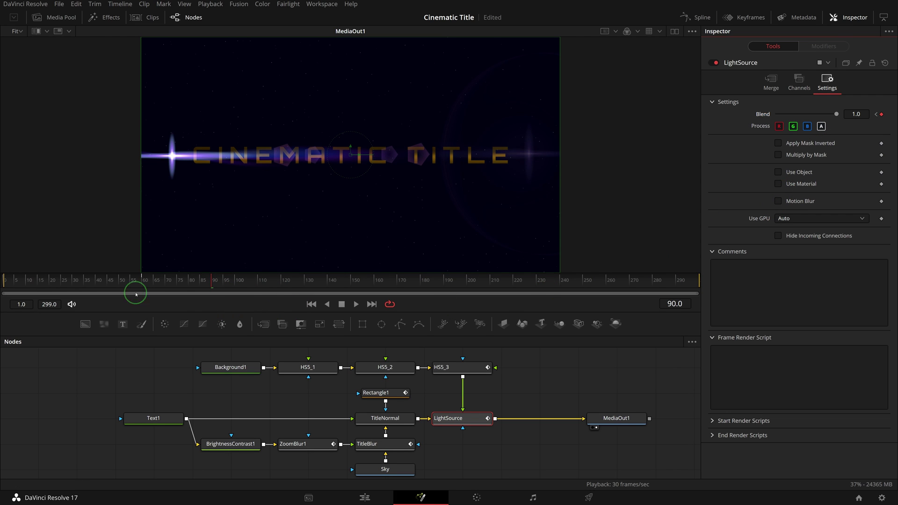
pyautogui.moveTo(135, 294)
pyautogui.mouseDown()
pyautogui.moveTo(151, 284)
pyautogui.moveTo(269, 290)
pyautogui.moveTo(142, 290)
pyautogui.moveTo(276, 288)
pyautogui.mouseUp()
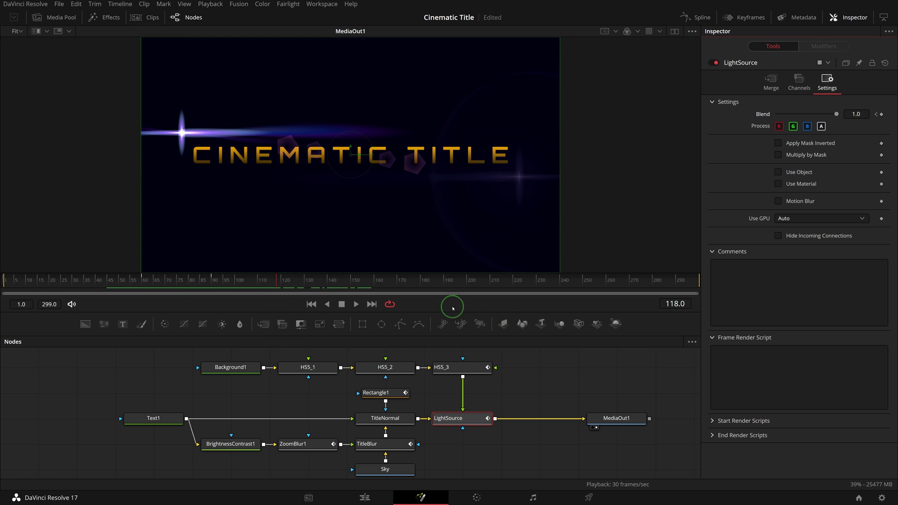
# Keyframe LightSource Blend at 1.0 on frame 180 and 0 on frame 210
pyautogui.click(420, 285)
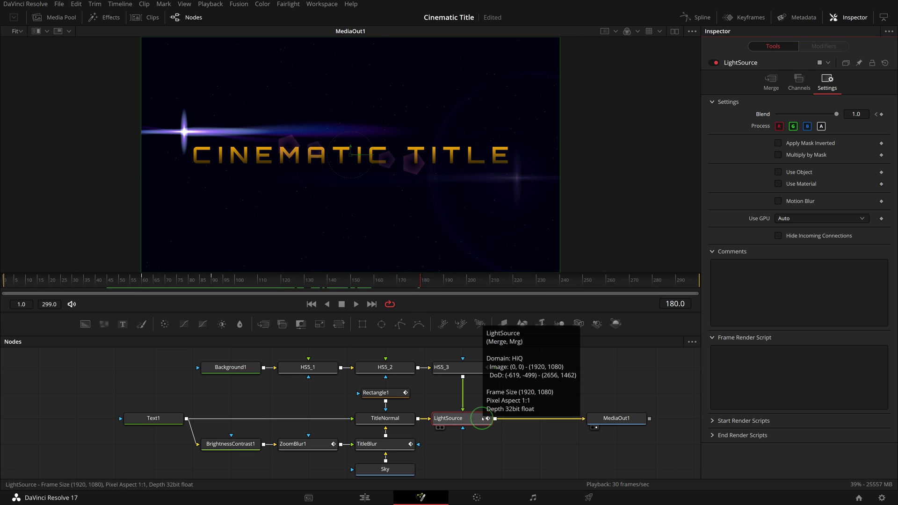
pyautogui.click(882, 115)
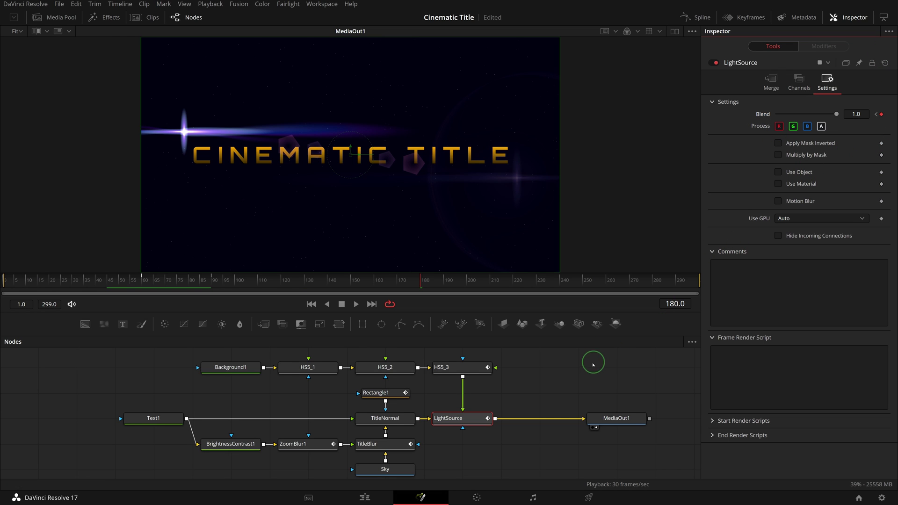
pyautogui.click(490, 282)
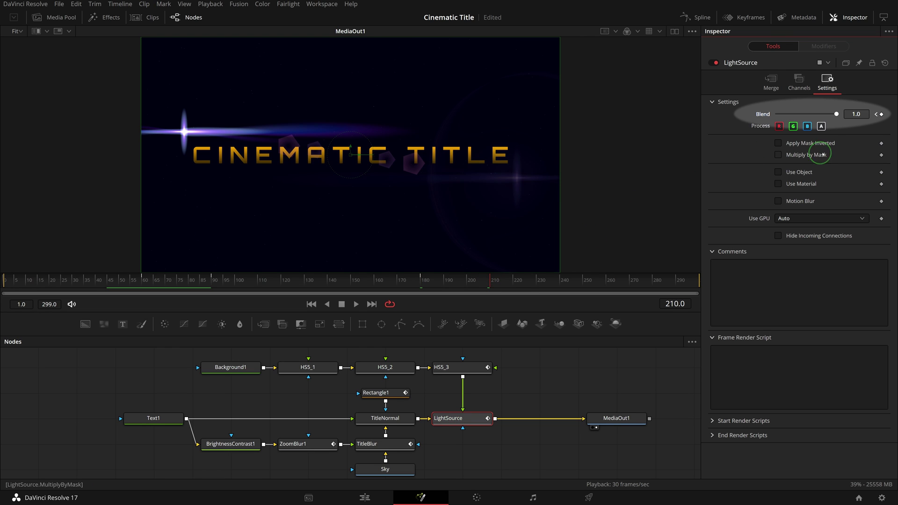
pyautogui.moveTo(836, 113); pyautogui.dragTo(772, 124)
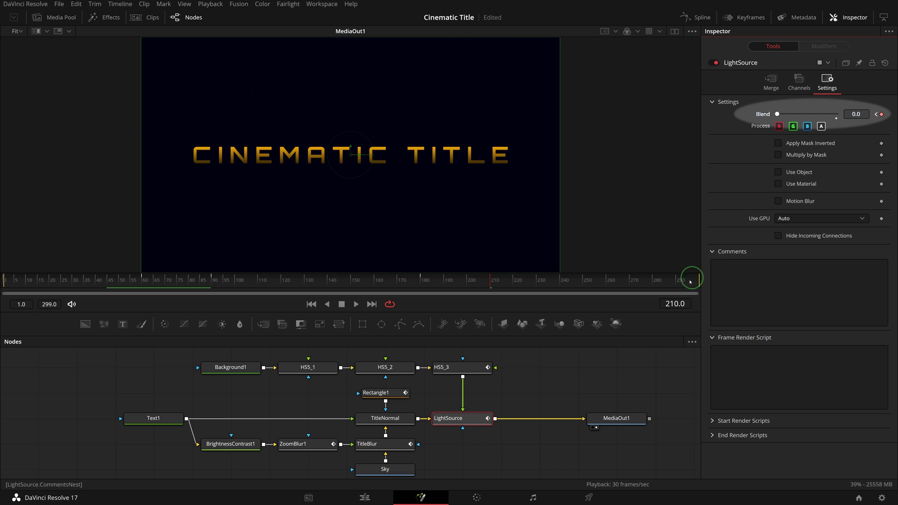
# Keyframe TitleNormal Blend at 1.0 on frame 180 and 0 on frame 210, then preview
pyautogui.click(398, 418)
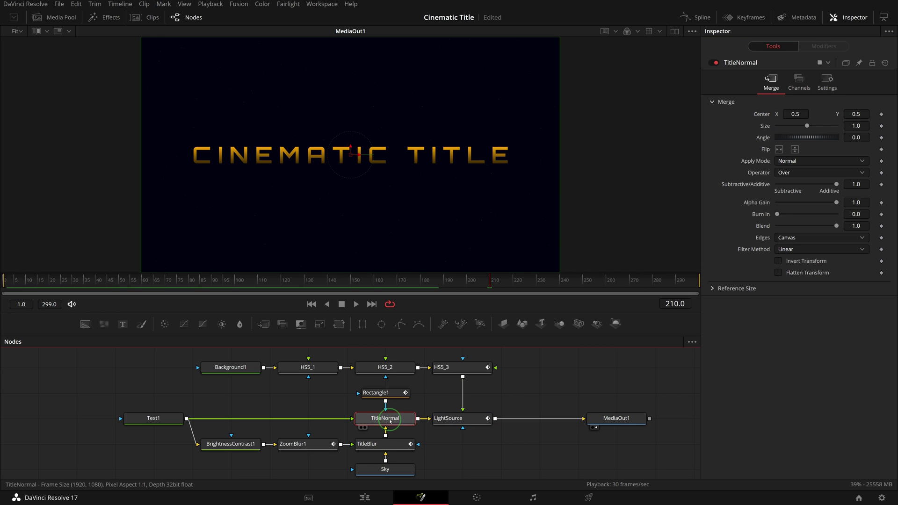
pyautogui.click(422, 290)
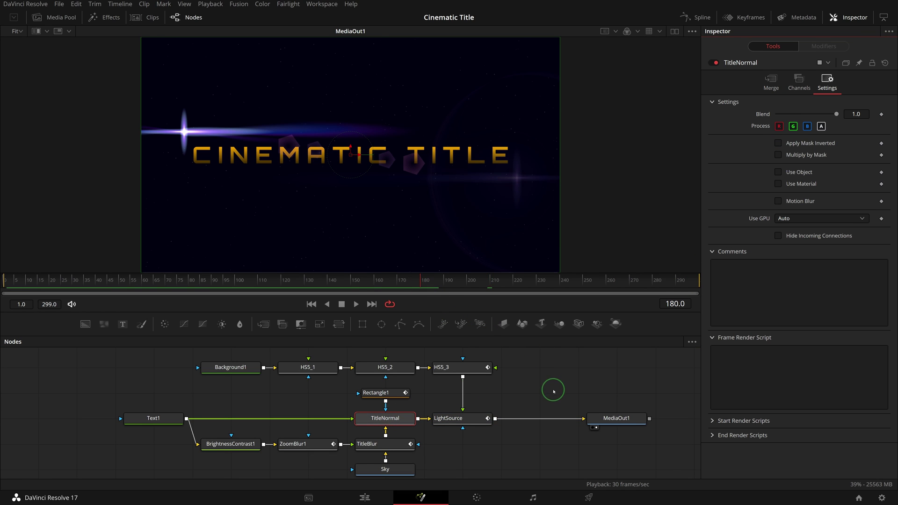
pyautogui.click(881, 115)
pyautogui.click(492, 281)
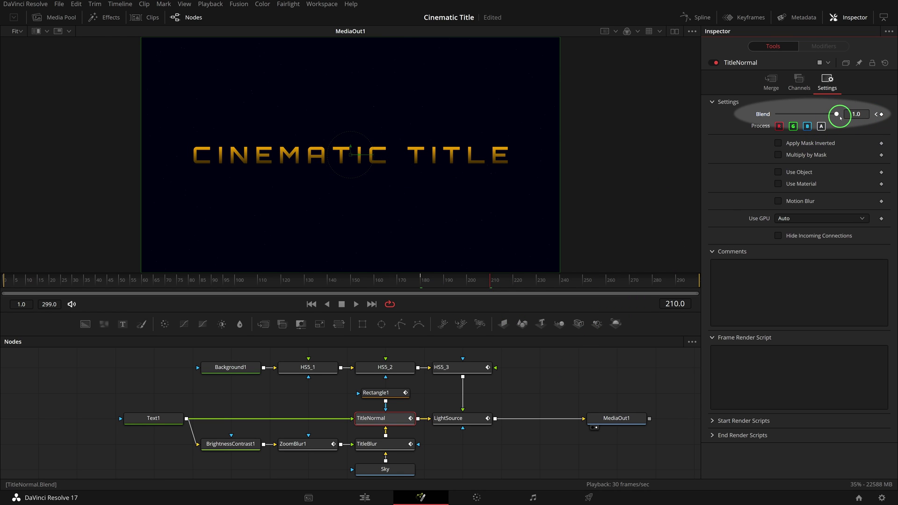
pyautogui.moveTo(836, 114); pyautogui.dragTo(760, 117)
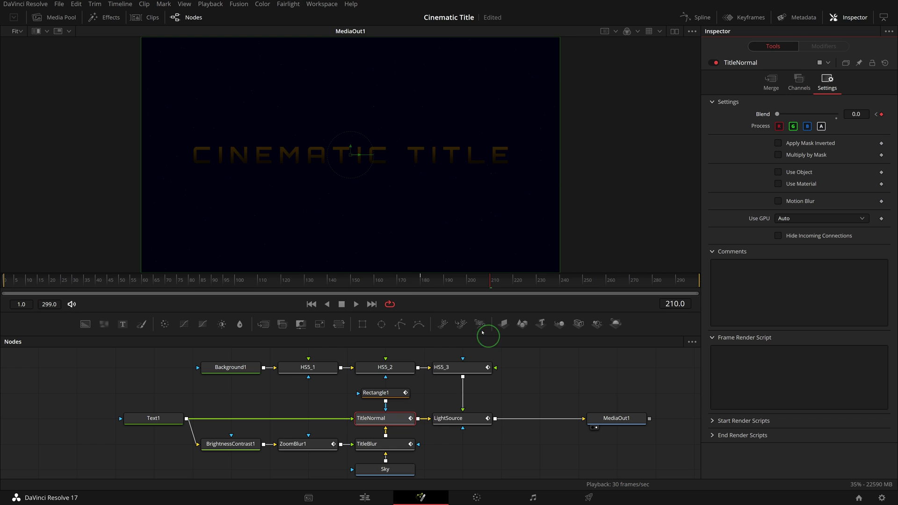
pyautogui.moveTo(418, 280)
pyautogui.mouseDown()
pyautogui.moveTo(464, 284)
pyautogui.moveTo(408, 281)
pyautogui.mouseUp()
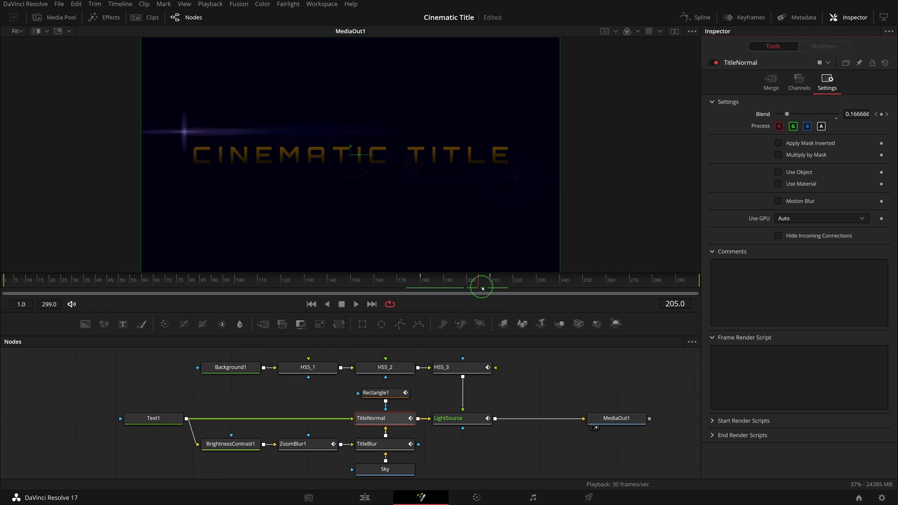
# Keyframe ZoomBlur1 from zero blur at frame 210 to full blur at frame 240
pyautogui.click(312, 447)
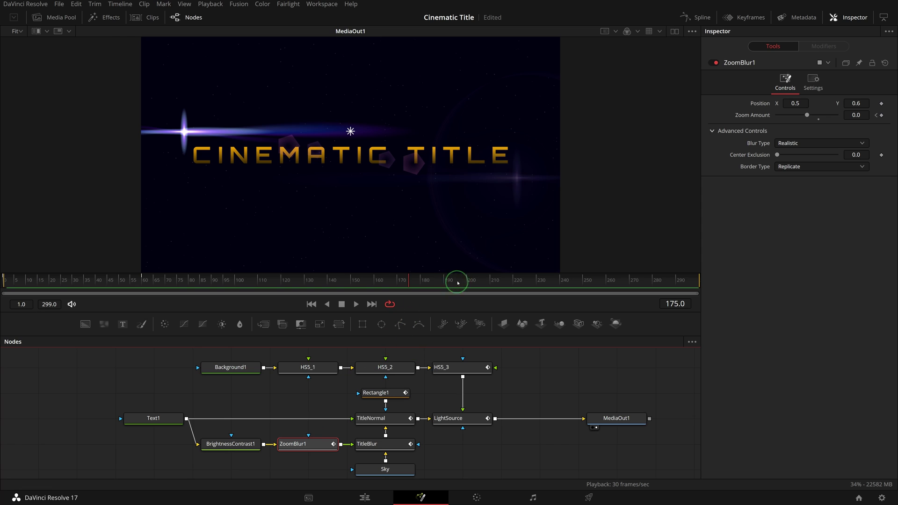
pyautogui.click(491, 284)
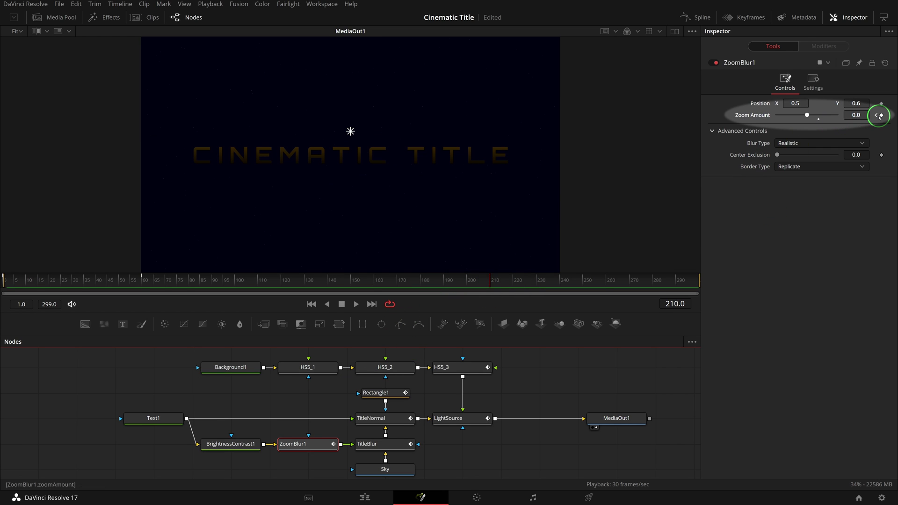
pyautogui.click(882, 115)
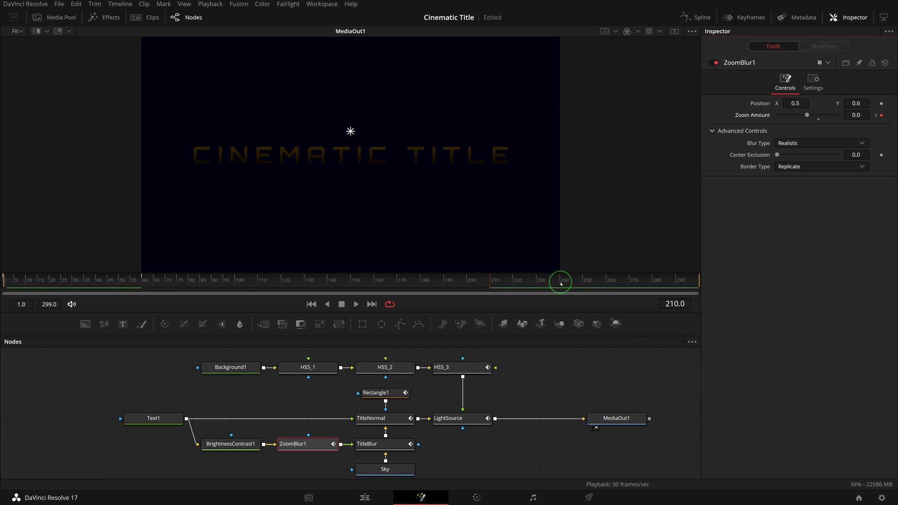
pyautogui.click(561, 284)
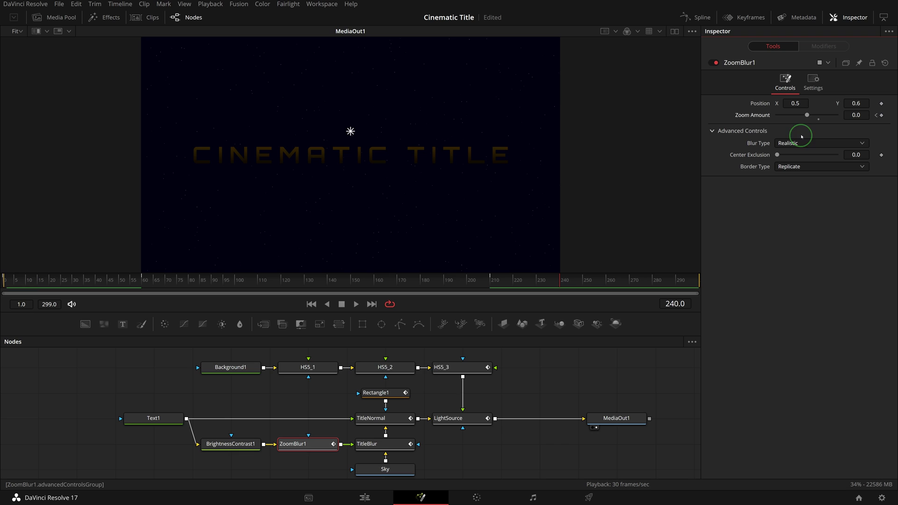
pyautogui.moveTo(809, 117); pyautogui.dragTo(772, 119)
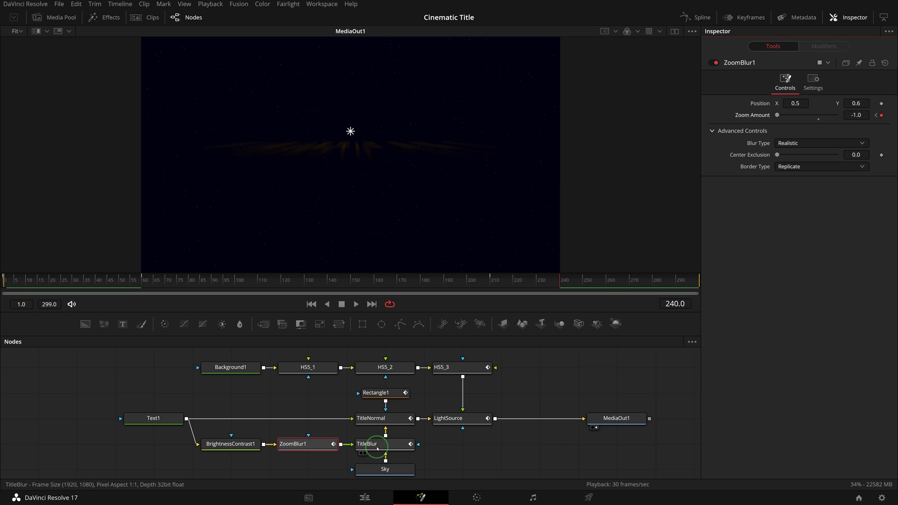
# Keyframe TitleBlur's Blend at frame 240 and drag it down from 1.0
pyautogui.click(388, 445)
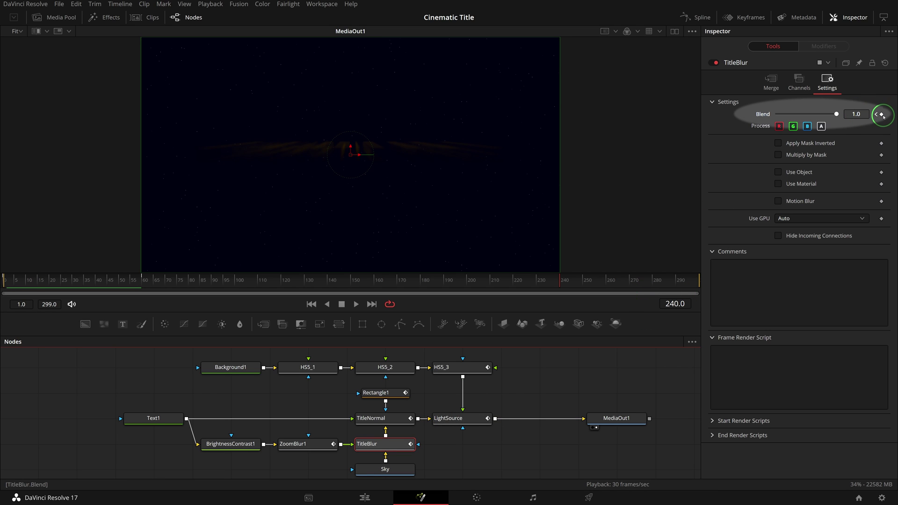
pyautogui.click(882, 114)
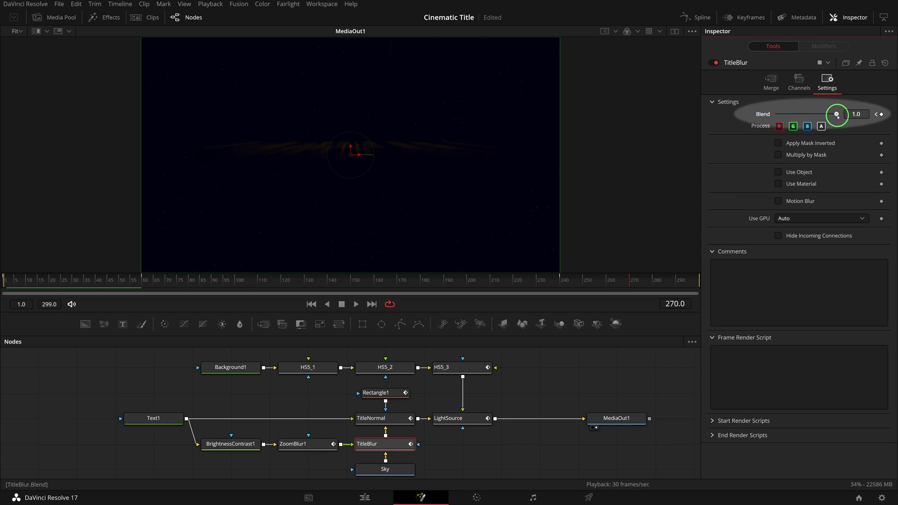
pyautogui.moveTo(837, 115); pyautogui.dragTo(776, 115)
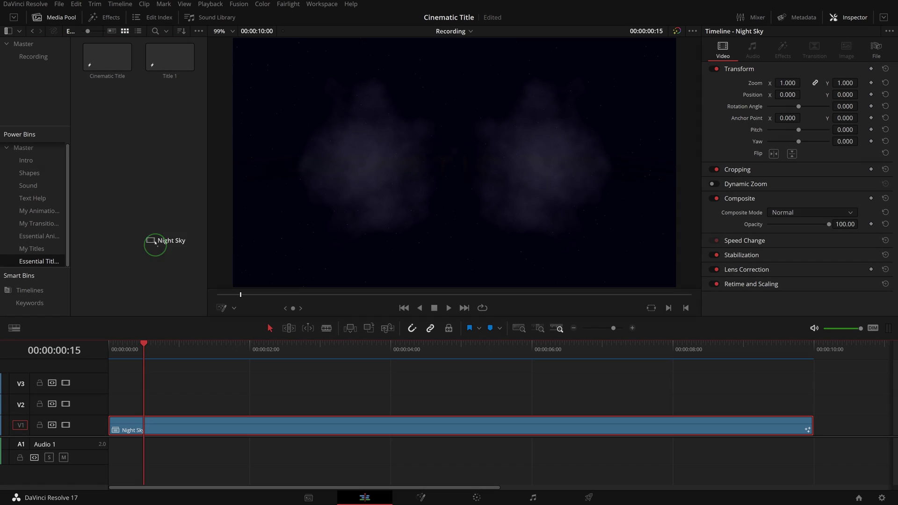
# Drag the Night Sky compound clip onto Power Bins and dismiss the not-allowed warning
pyautogui.moveTo(150, 242); pyautogui.dragTo(143, 182)
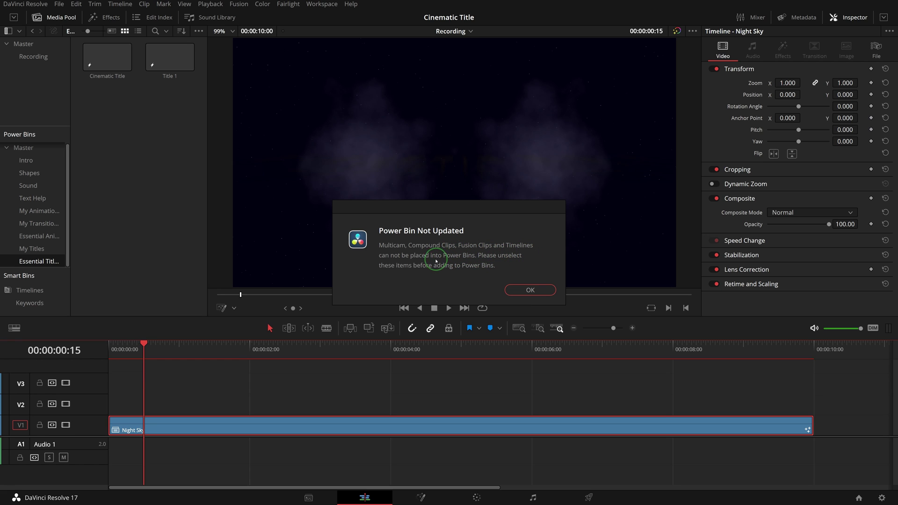
pyautogui.click(539, 292)
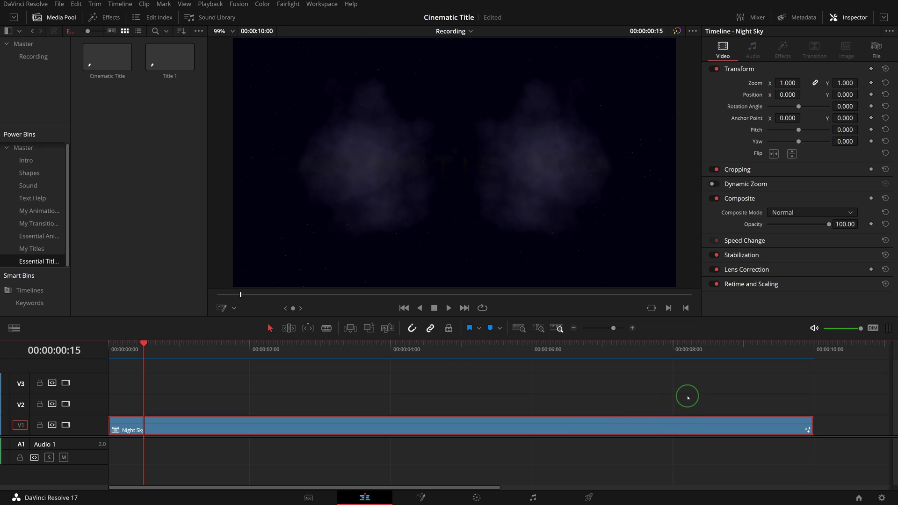
pyautogui.moveTo(688, 399); pyautogui.dragTo(285, 403)
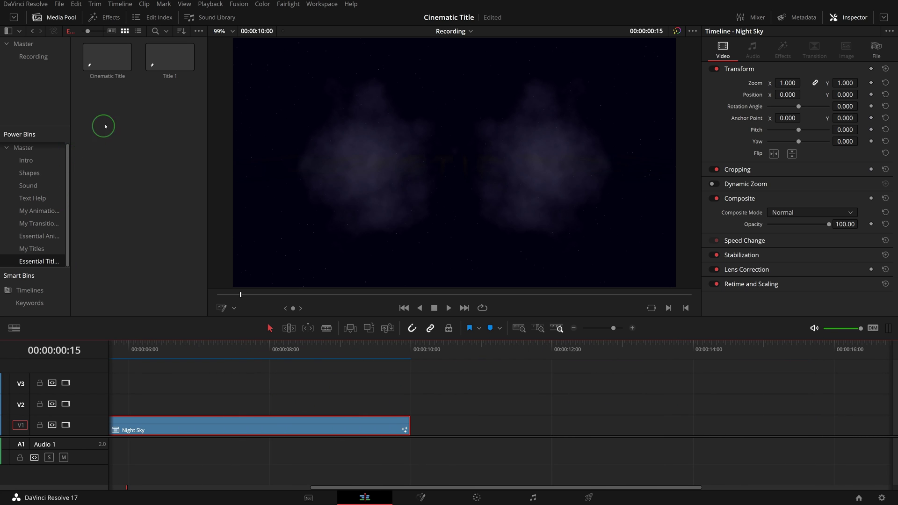
# Place a Fusion Composition from the Effects library onto V1 after Night Sky
pyautogui.click(104, 17)
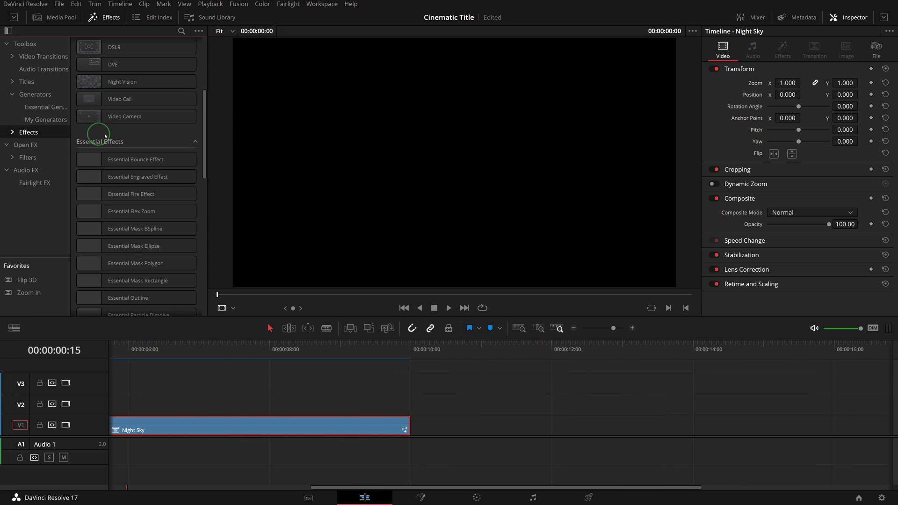
pyautogui.scroll(5, 106, 136)
pyautogui.moveTo(120, 80)
pyautogui.mouseDown()
pyautogui.moveTo(438, 429)
pyautogui.moveTo(663, 427)
pyautogui.mouseUp()
# Open the new composition in Fusion and load Compound Clip 01's title comp from Clips
pyautogui.click(471, 426)
pyautogui.click(421, 497)
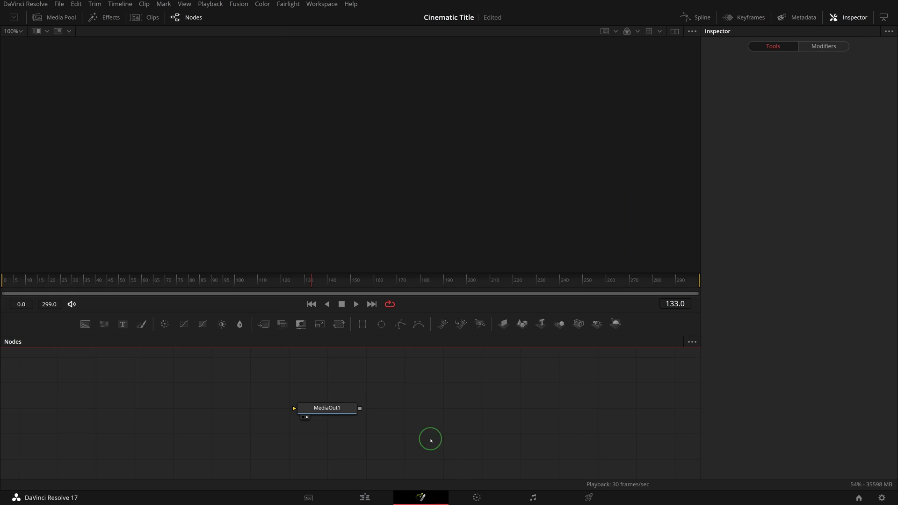
pyautogui.moveTo(431, 440); pyautogui.dragTo(586, 431)
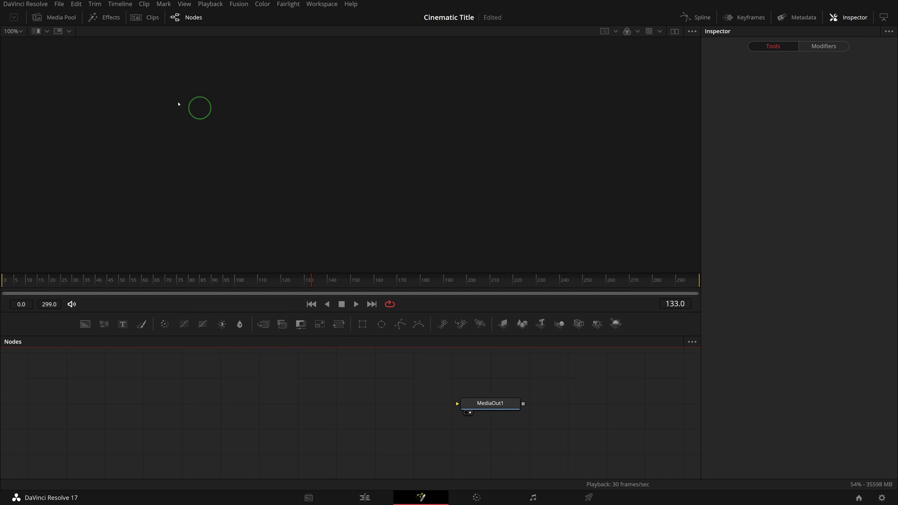
pyautogui.click(150, 18)
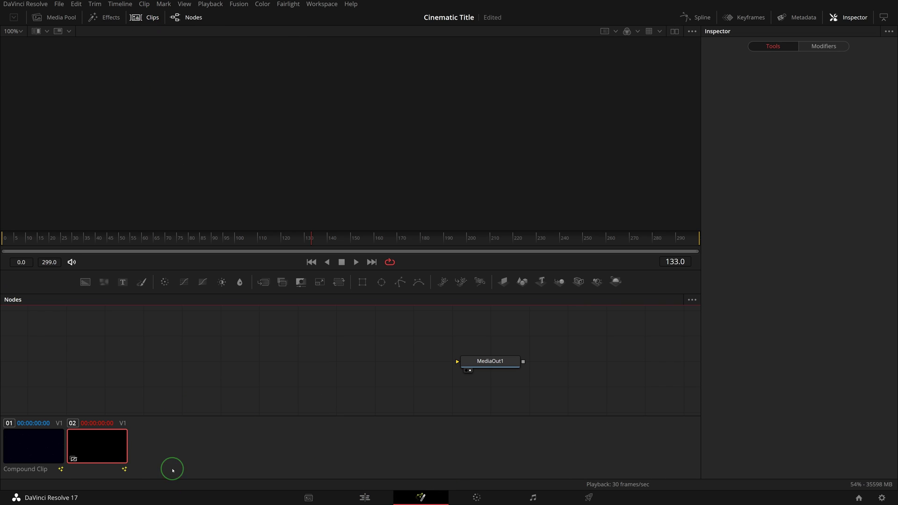
pyautogui.click(29, 442)
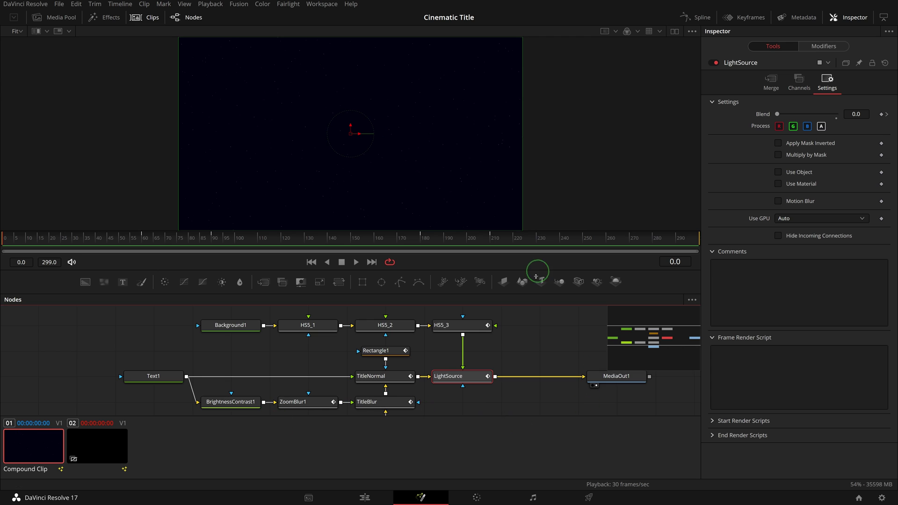
# Paste the copied title node tree into the new composition and wire LightSource into MediaOut1
pyautogui.scroll(-2, 541, 344)
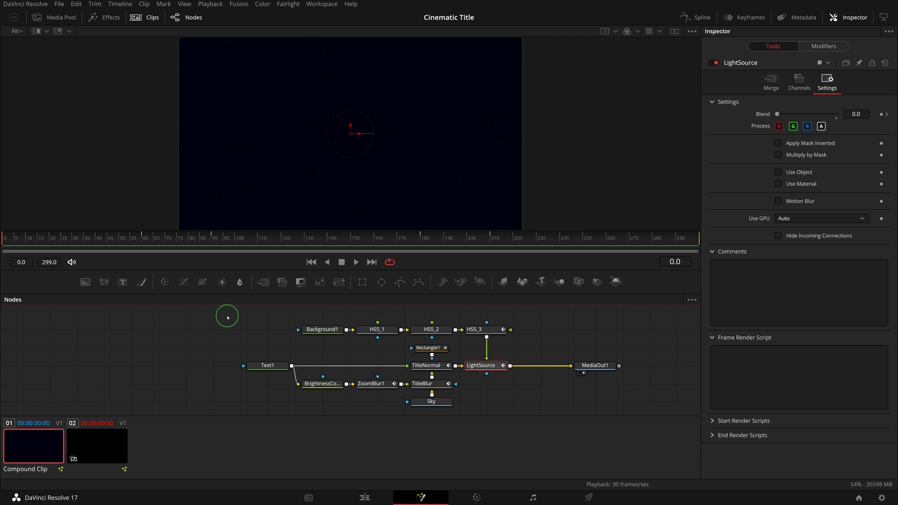
pyautogui.moveTo(244, 327); pyautogui.dragTo(524, 412)
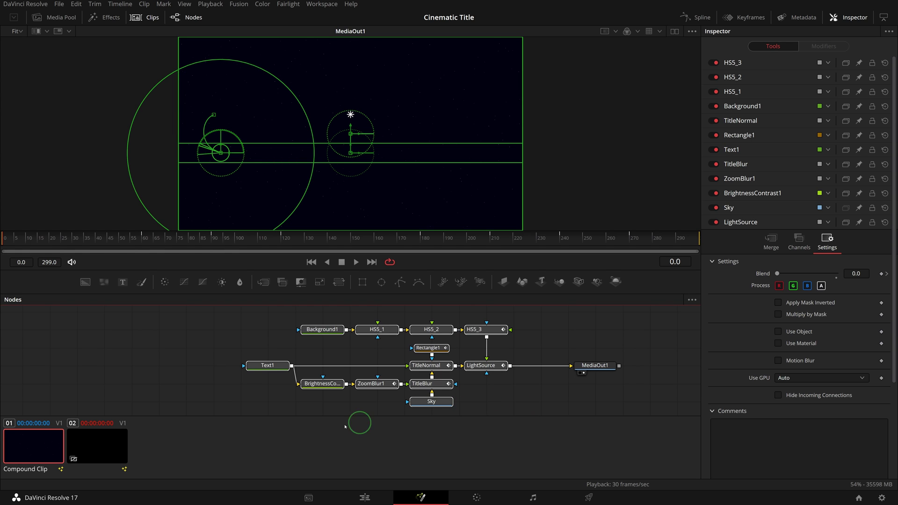
pyautogui.click(99, 447)
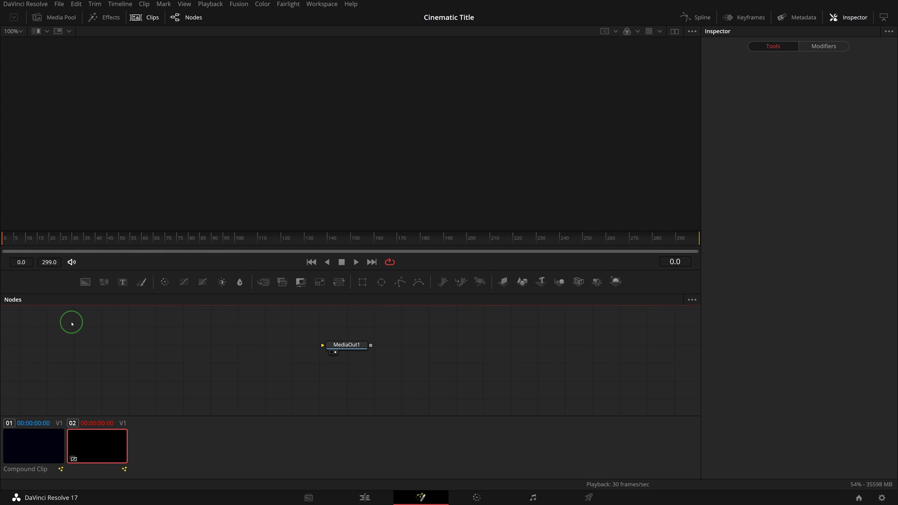
pyautogui.hotkey('ctrl', 'v')
pyautogui.moveTo(321, 375)
pyautogui.mouseDown()
pyautogui.moveTo(507, 379)
pyautogui.moveTo(486, 375)
pyautogui.mouseUp()
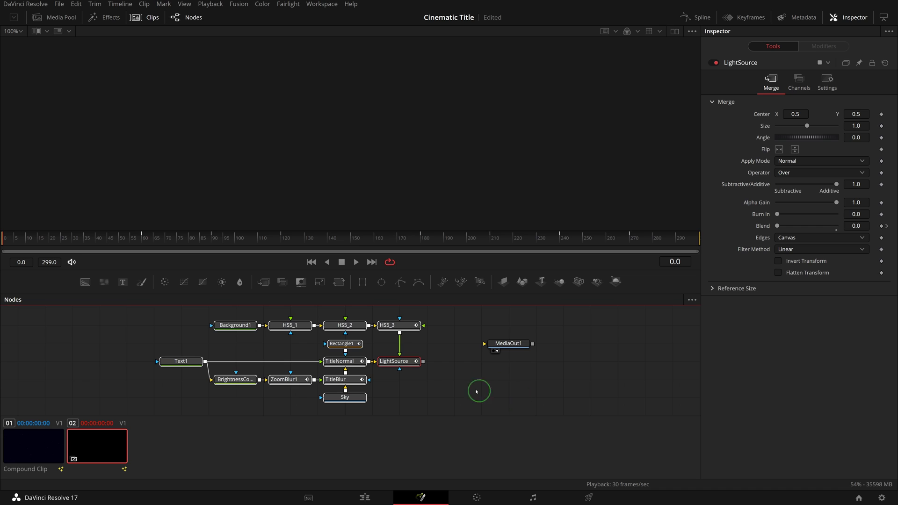
pyautogui.moveTo(423, 361)
pyautogui.mouseDown()
pyautogui.moveTo(511, 346)
pyautogui.moveTo(512, 363)
pyautogui.mouseUp()
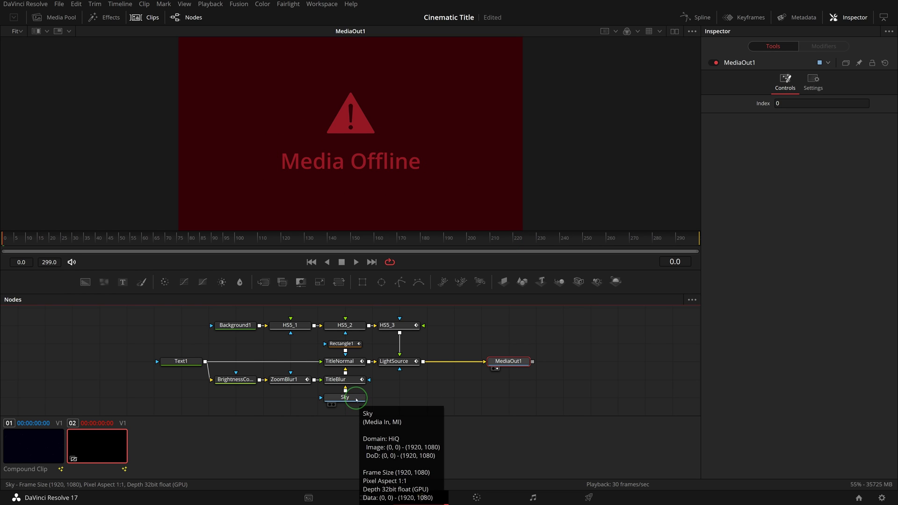
pyautogui.click(352, 400)
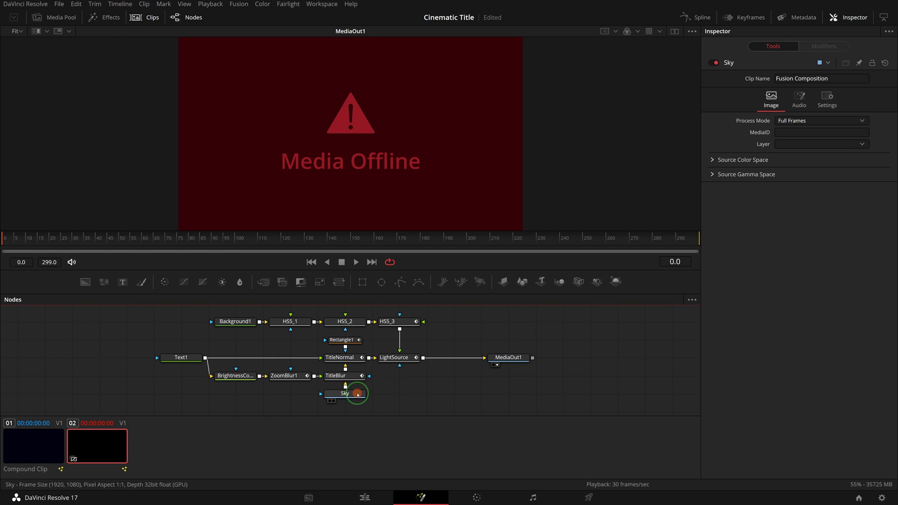
# Delete the offline Sky node and connect an Essential Night Sky generator into TitleBlur
pyautogui.click(356, 393)
pyautogui.press('Delete')
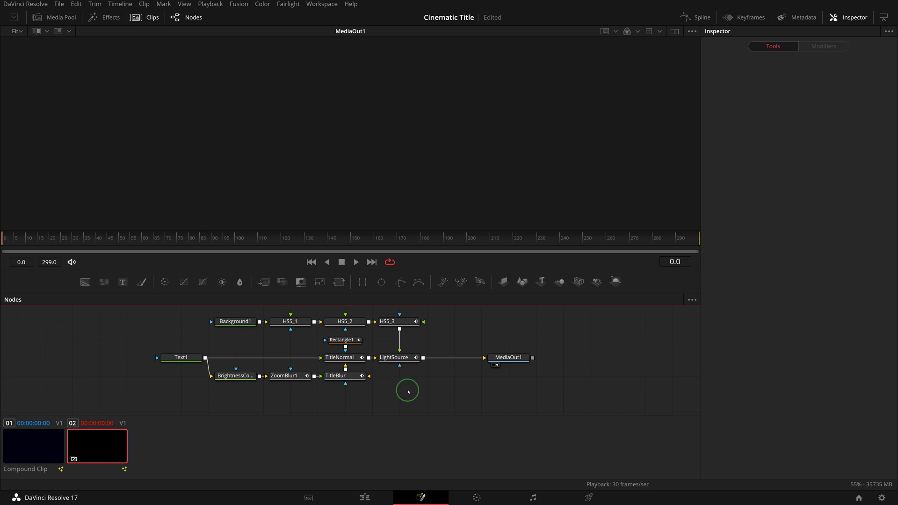
pyautogui.click(105, 17)
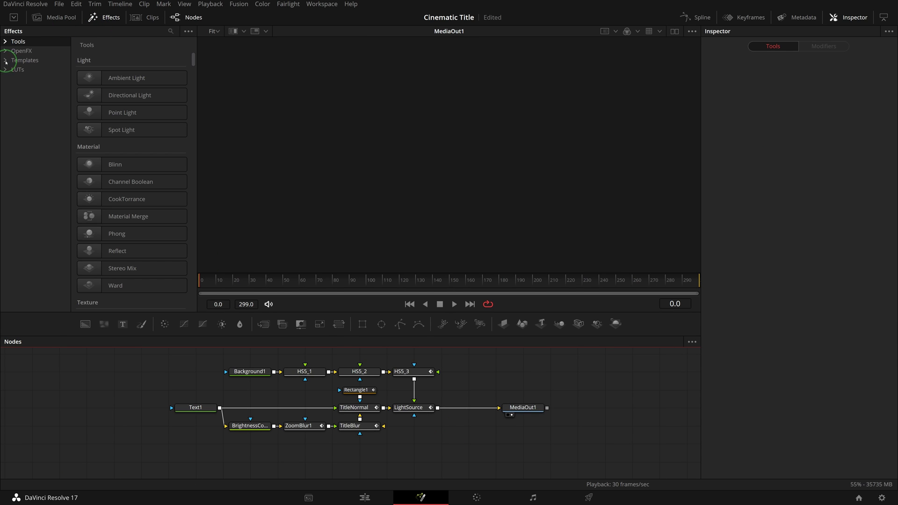
pyautogui.click(6, 61)
pyautogui.click(13, 70)
pyautogui.click(44, 89)
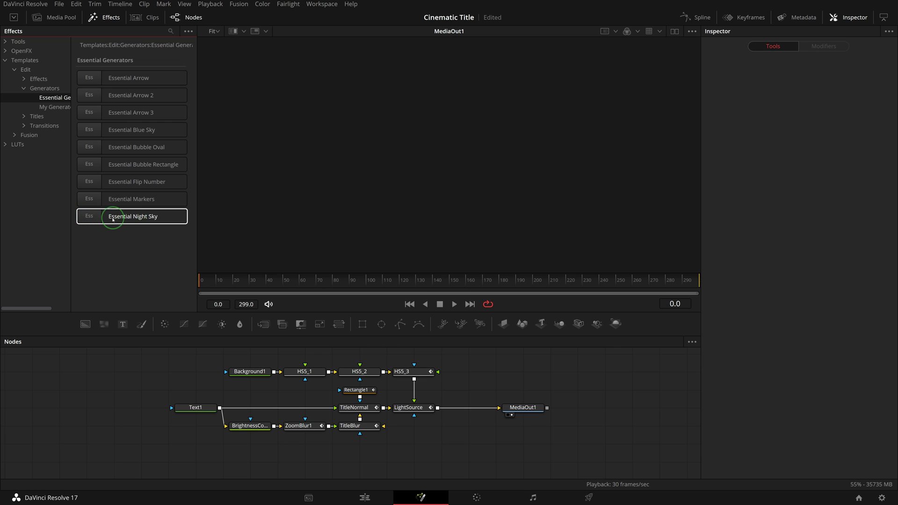
pyautogui.moveTo(113, 219); pyautogui.dragTo(359, 457)
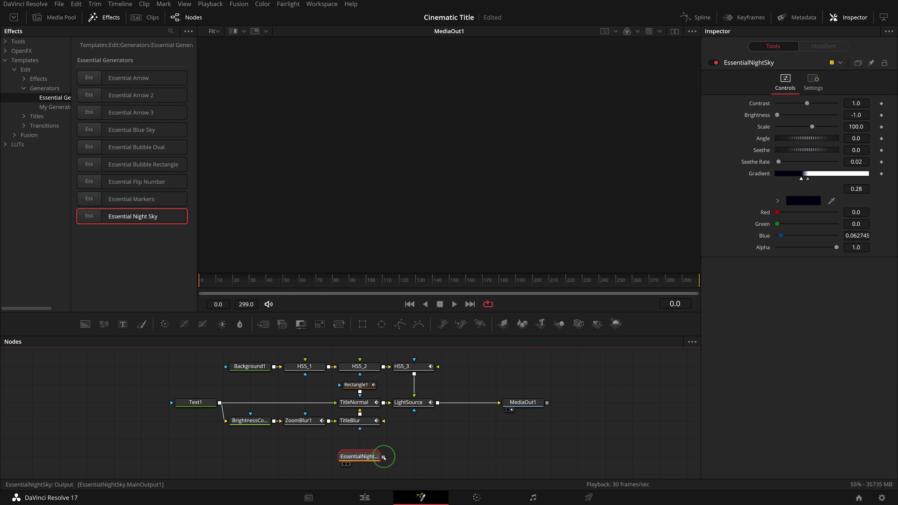
pyautogui.moveTo(386, 458); pyautogui.dragTo(364, 423)
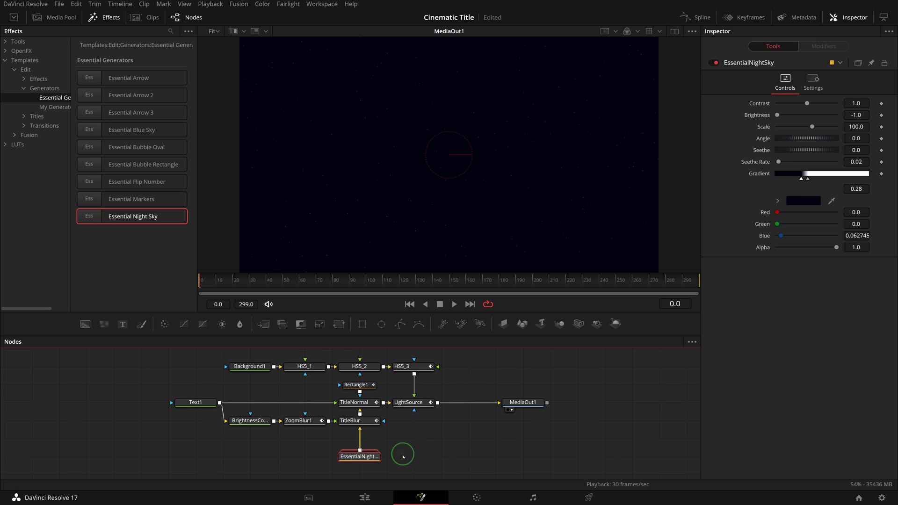
# Open the Night Sky compound clip as its own timeline on the Edit page
pyautogui.click(365, 498)
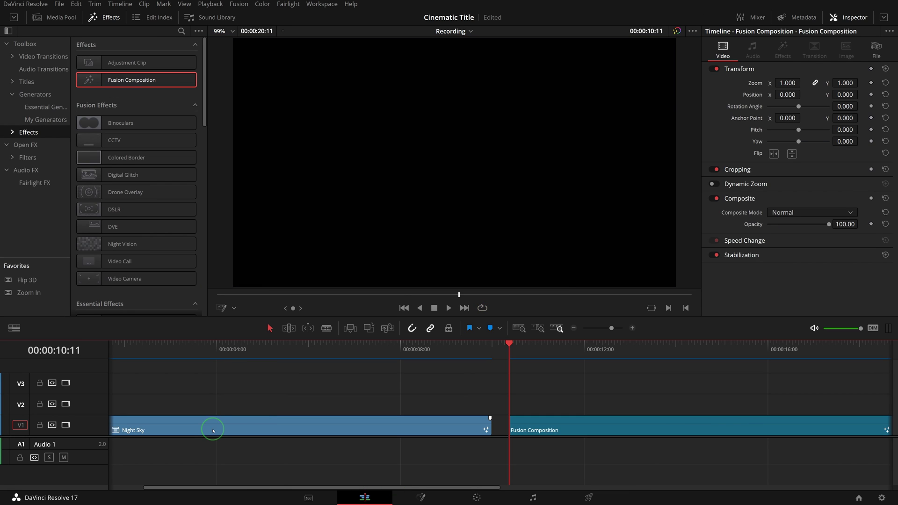
pyautogui.click(215, 430)
pyautogui.rightClick(221, 429)
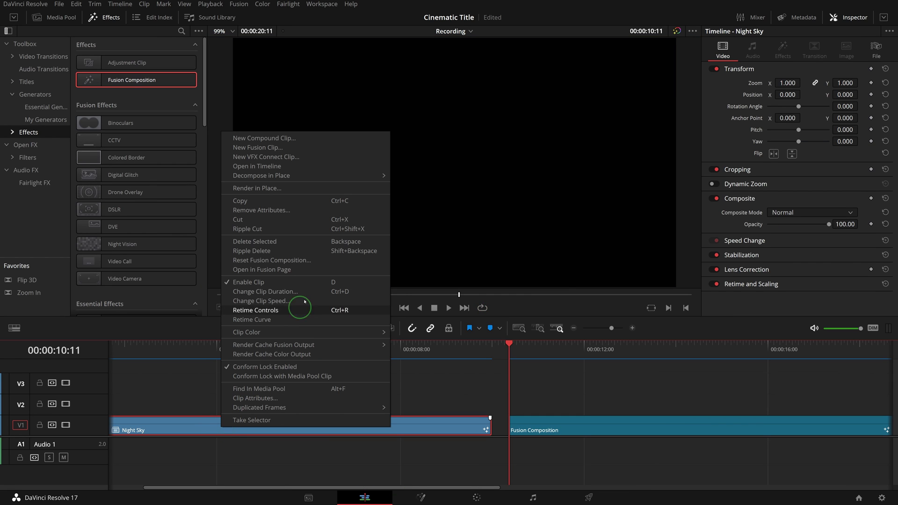
pyautogui.click(274, 166)
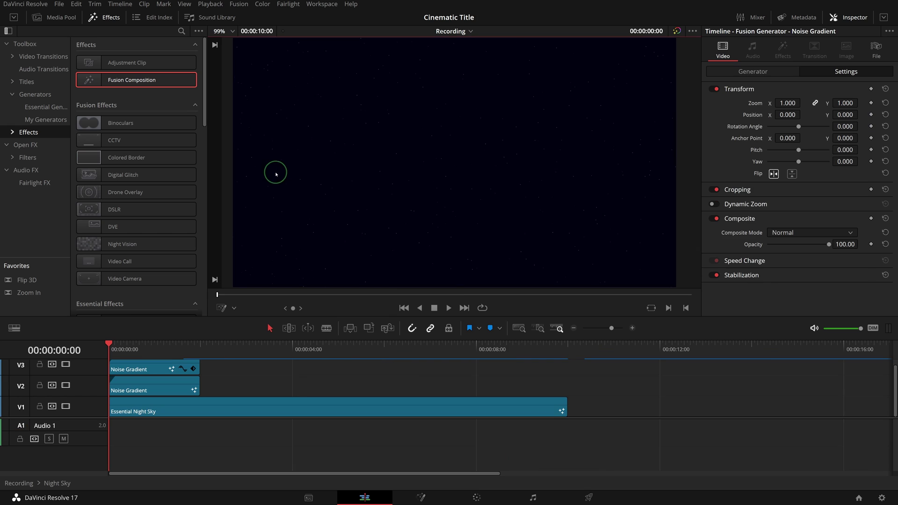
# Open the V2 Noise Gradient clip in Fusion and copy its NoiseGradient node
pyautogui.click(159, 419)
pyautogui.rightClick(159, 419)
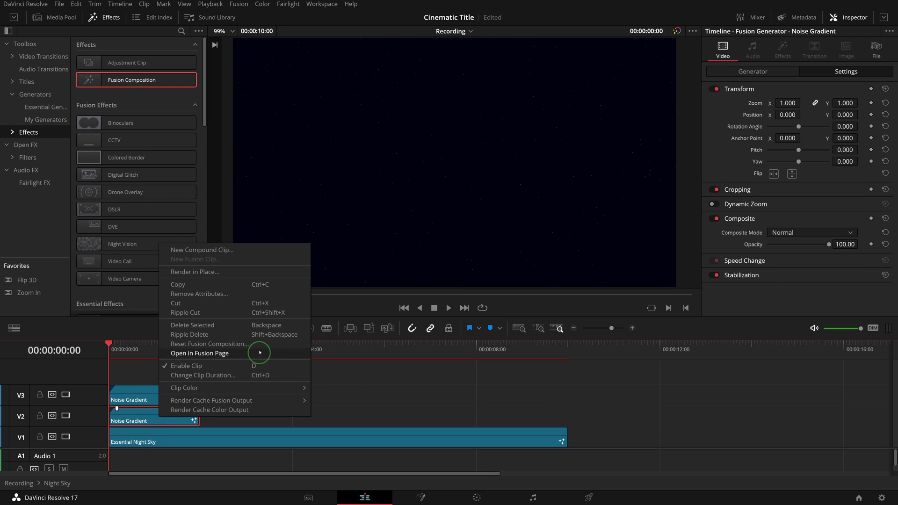
pyautogui.click(229, 357)
pyautogui.click(121, 396)
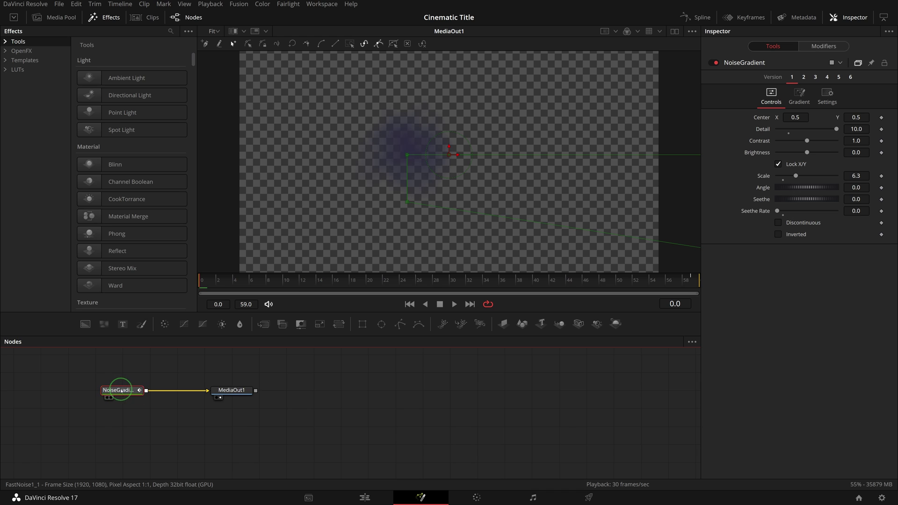
pyautogui.rightClick(120, 391)
pyautogui.click(169, 147)
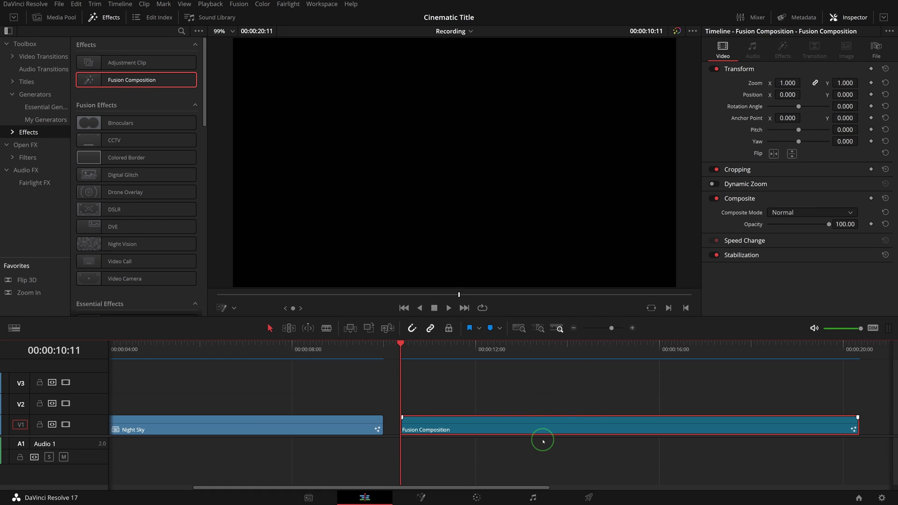
# Paste the NoiseGradient node into the new composition and rename Merge1 to Smoke
pyautogui.click(421, 498)
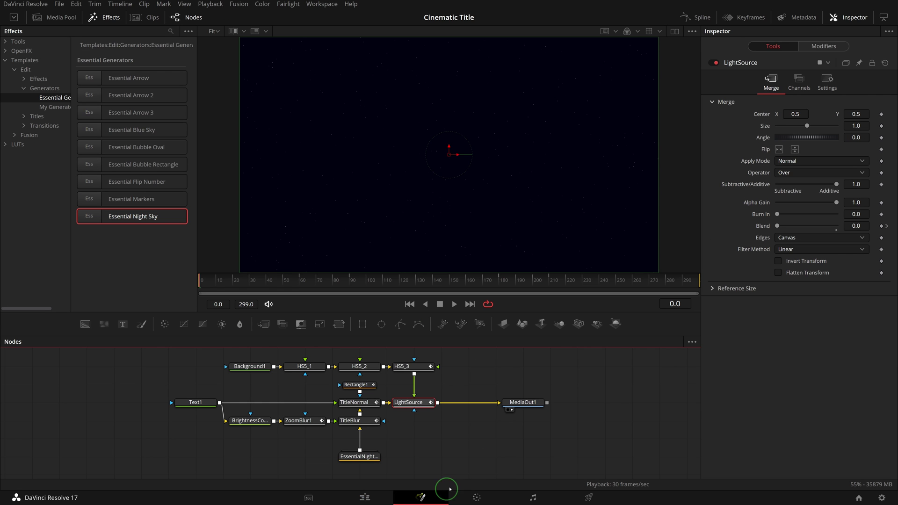
pyautogui.moveTo(473, 446)
pyautogui.mouseDown()
pyautogui.moveTo(486, 454)
pyautogui.moveTo(433, 474)
pyautogui.moveTo(388, 444)
pyautogui.moveTo(479, 456)
pyautogui.mouseUp()
pyautogui.hotkey('ctrl', 'v')
pyautogui.scroll(-1, 453, 465)
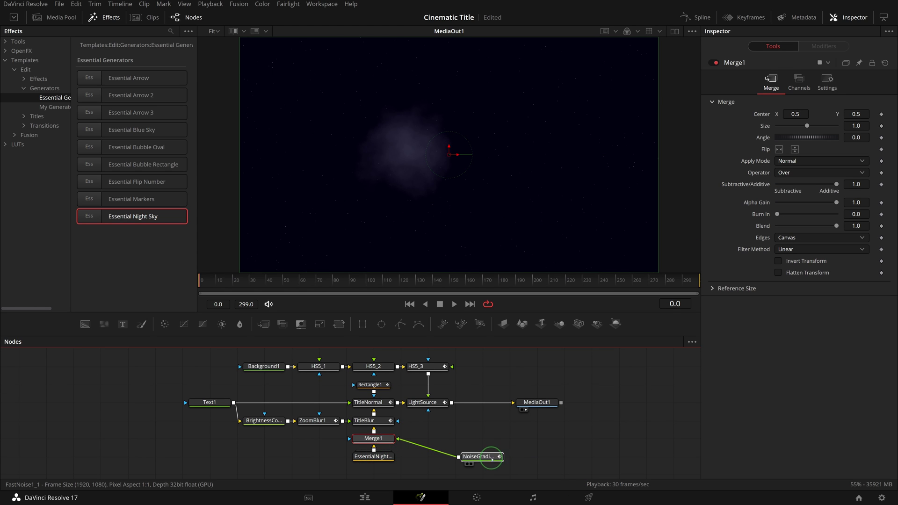
pyautogui.click(389, 442)
pyautogui.press('F2')
pyautogui.write('Smoke')
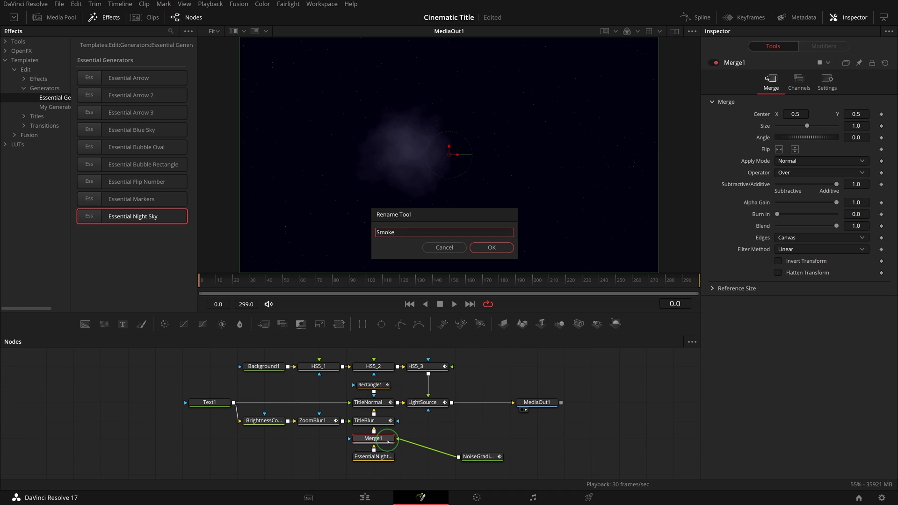
pyautogui.press('Return')
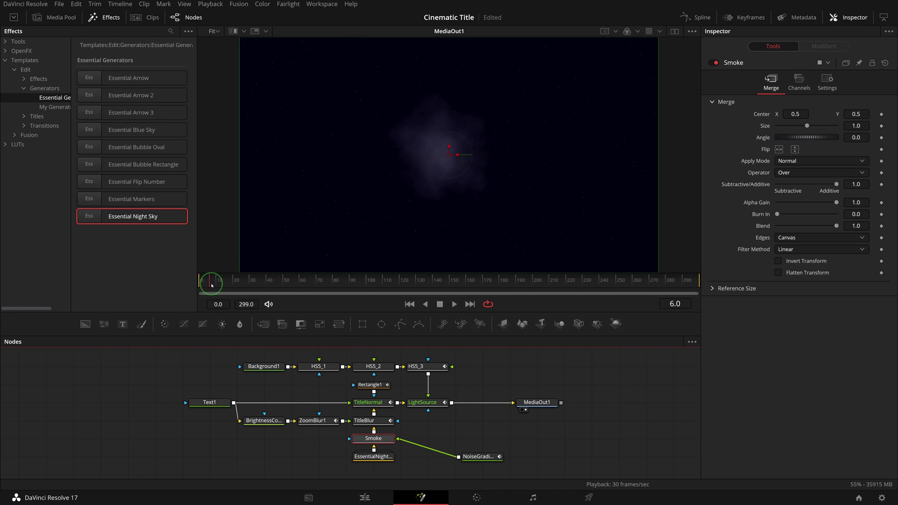
pyautogui.moveTo(206, 288); pyautogui.dragTo(241, 286)
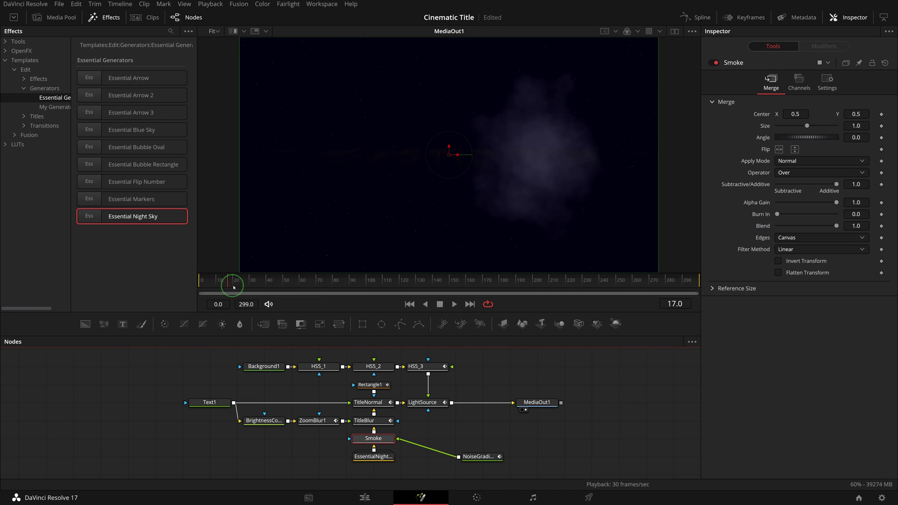
# Add a Merge fed by NoiseGradient with horizontal Flip to mirror the smoke
pyautogui.click(490, 458)
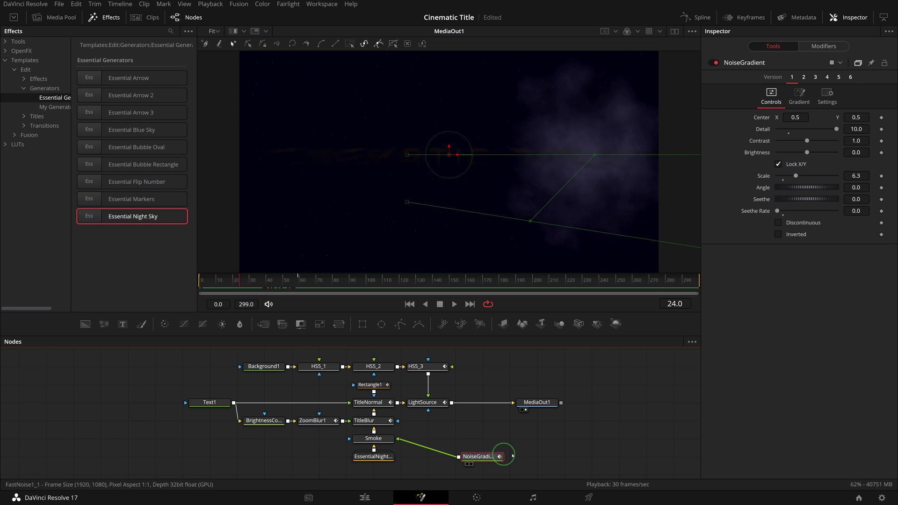
pyautogui.click(268, 326)
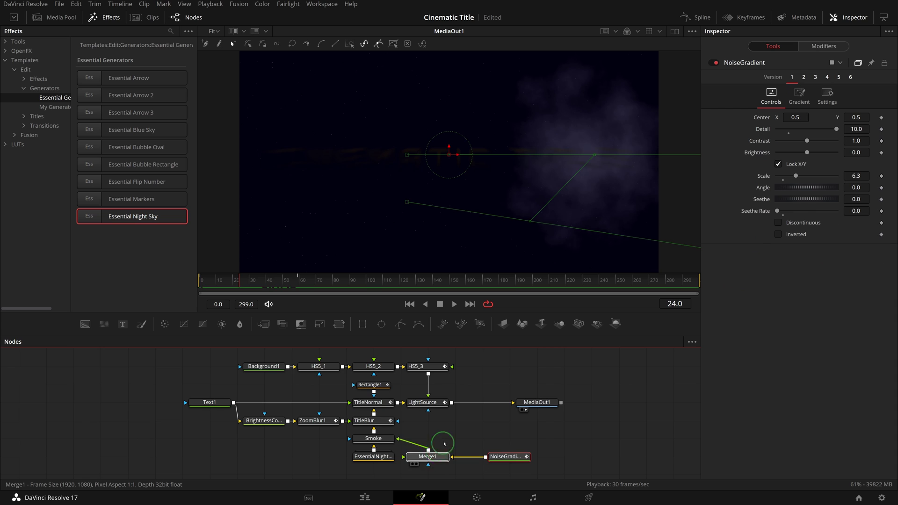
pyautogui.moveTo(428, 457); pyautogui.dragTo(455, 438)
pyautogui.moveTo(509, 457)
pyautogui.mouseDown()
pyautogui.moveTo(455, 457)
pyautogui.moveTo(480, 441)
pyautogui.mouseUp()
pyautogui.moveTo(480, 441); pyautogui.dragTo(532, 455)
pyautogui.moveTo(428, 457)
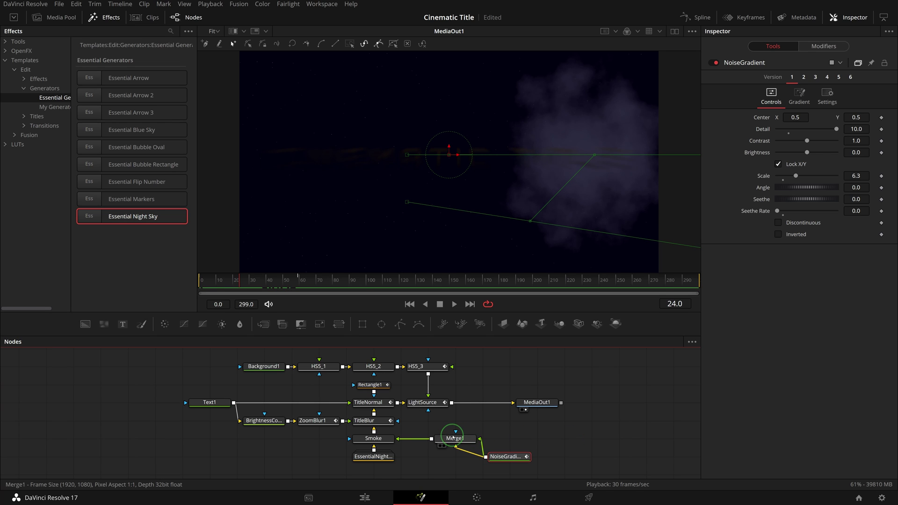
pyautogui.click(454, 438)
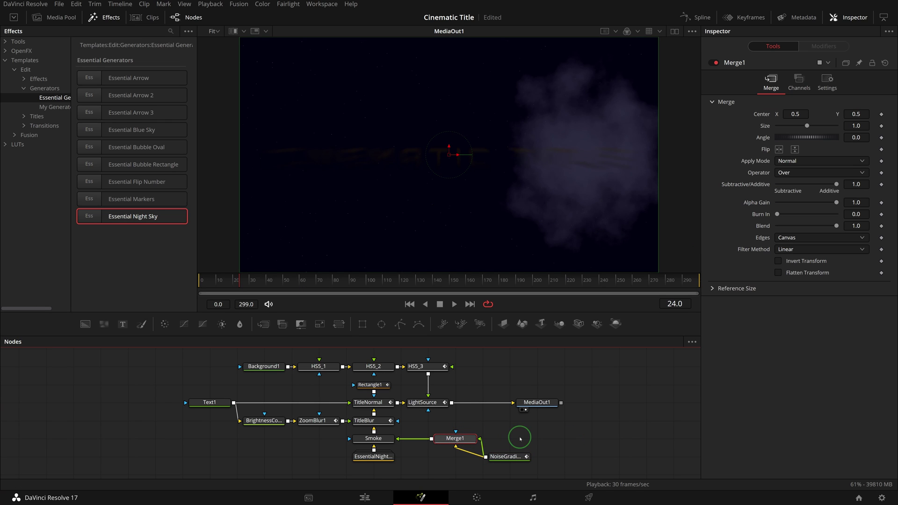
pyautogui.click(779, 150)
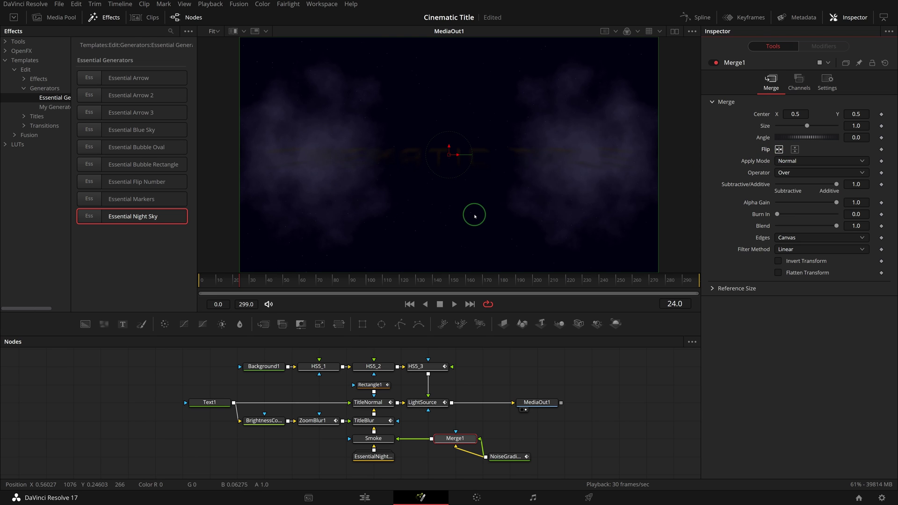
pyautogui.moveTo(201, 281)
pyautogui.mouseDown()
pyautogui.moveTo(277, 284)
pyautogui.moveTo(198, 283)
pyautogui.mouseUp()
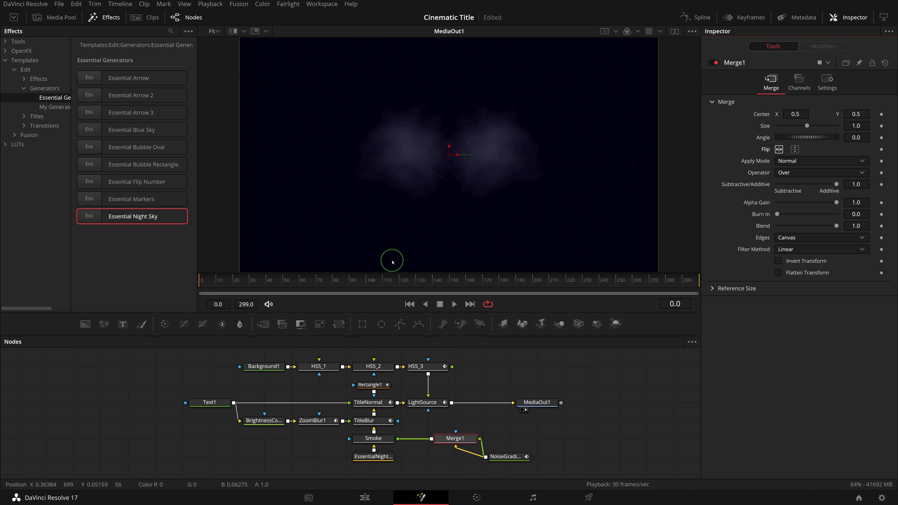
# Animate the Smoke merge's Blend from 0.0 at frame 0 to 1.0 by frame 13
pyautogui.click(379, 440)
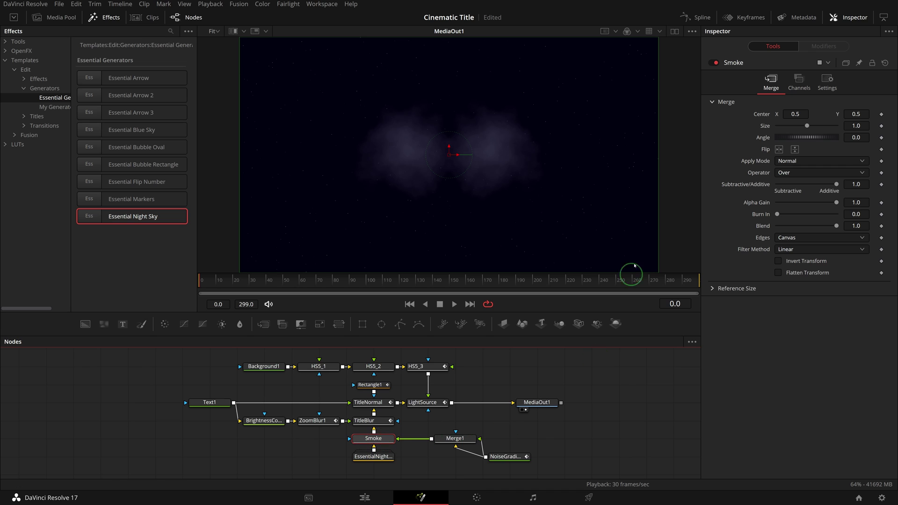
pyautogui.click(828, 82)
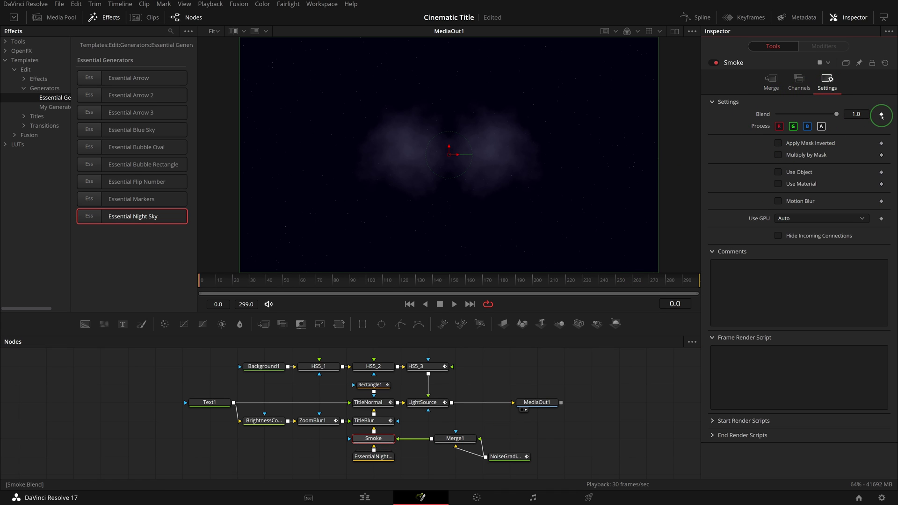
pyautogui.moveTo(836, 115); pyautogui.dragTo(773, 117)
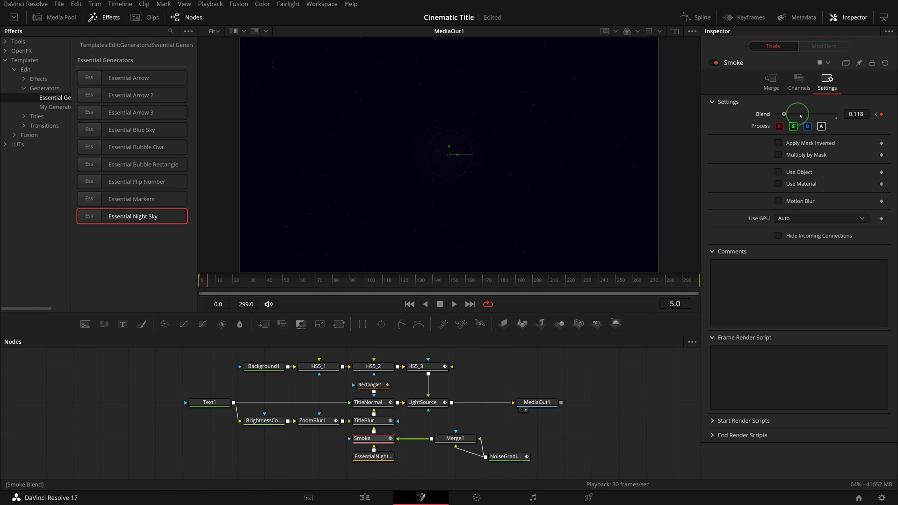
pyautogui.moveTo(801, 115); pyautogui.dragTo(871, 116)
pyautogui.click(199, 286)
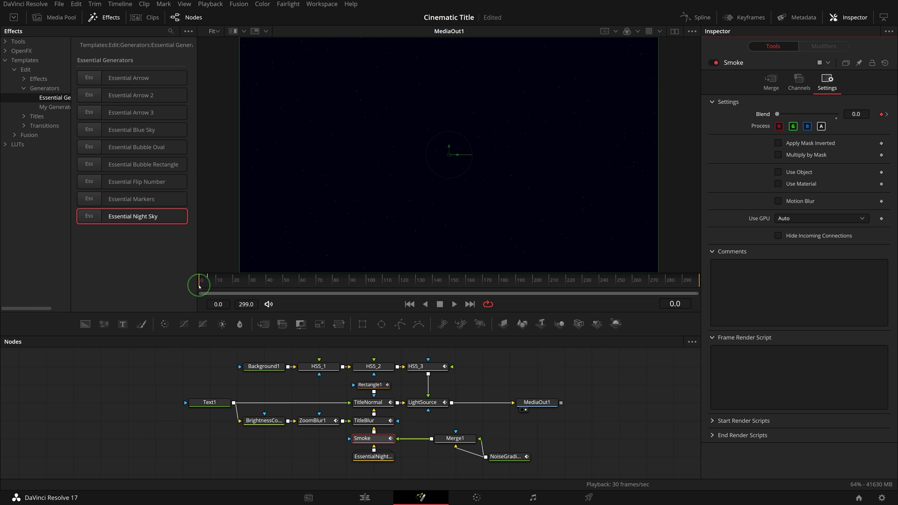
pyautogui.moveTo(204, 287); pyautogui.dragTo(197, 291)
pyautogui.click(451, 305)
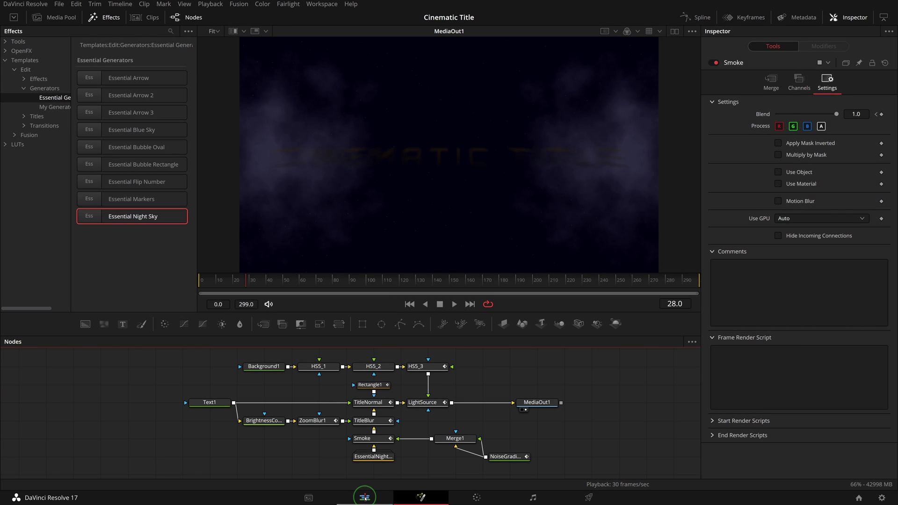
# Save the Fusion Composition clip to the Media Pool and rename it New Title
pyautogui.click(365, 497)
pyautogui.moveTo(559, 421); pyautogui.dragTo(116, 139)
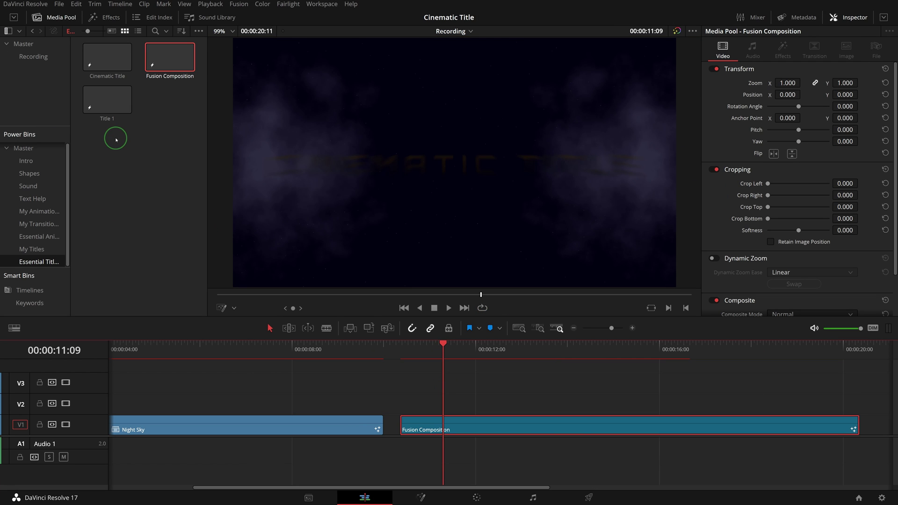
pyautogui.click(161, 82)
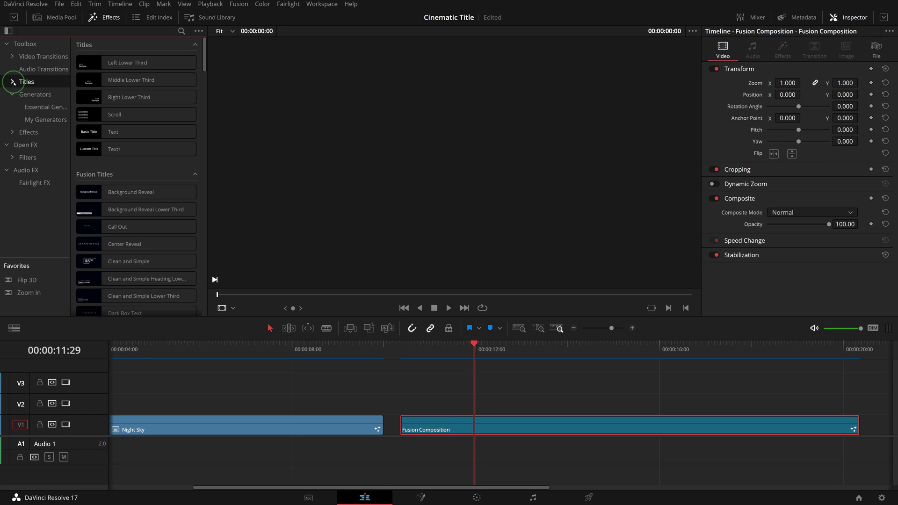
# Place My Cinematic Title 1 after the Fusion Composition on the timeline
pyautogui.click(13, 81)
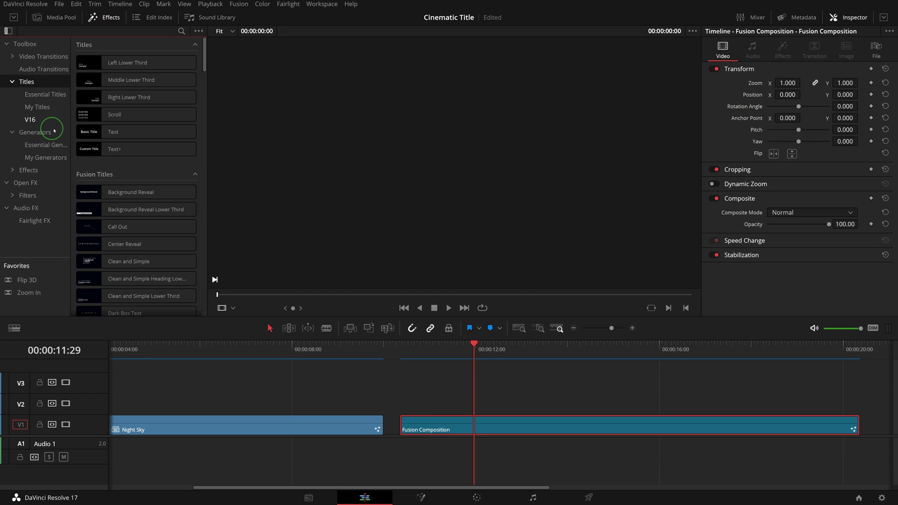
pyautogui.click(40, 108)
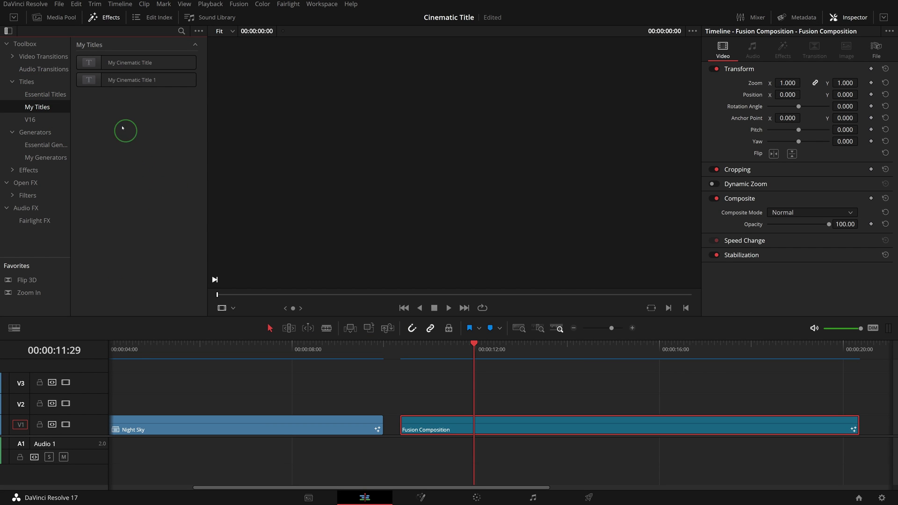
pyautogui.click(99, 86)
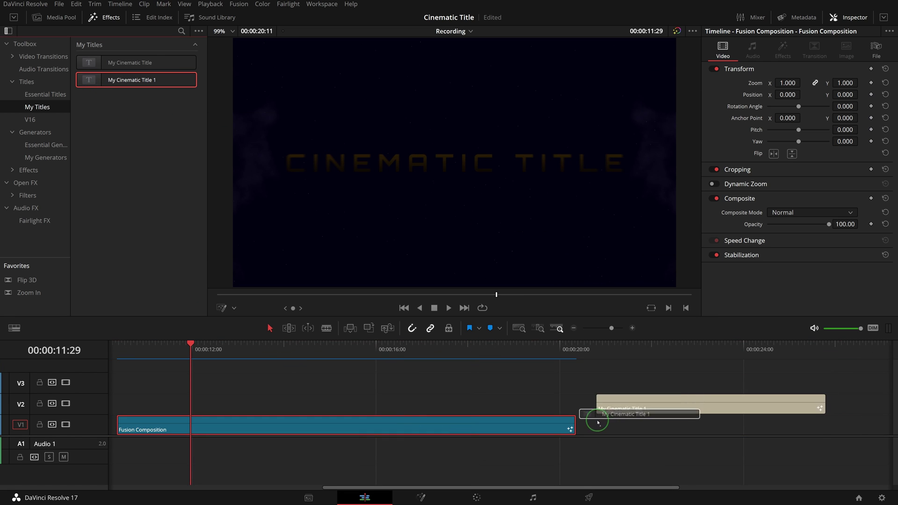
pyautogui.moveTo(95, 80); pyautogui.dragTo(595, 421)
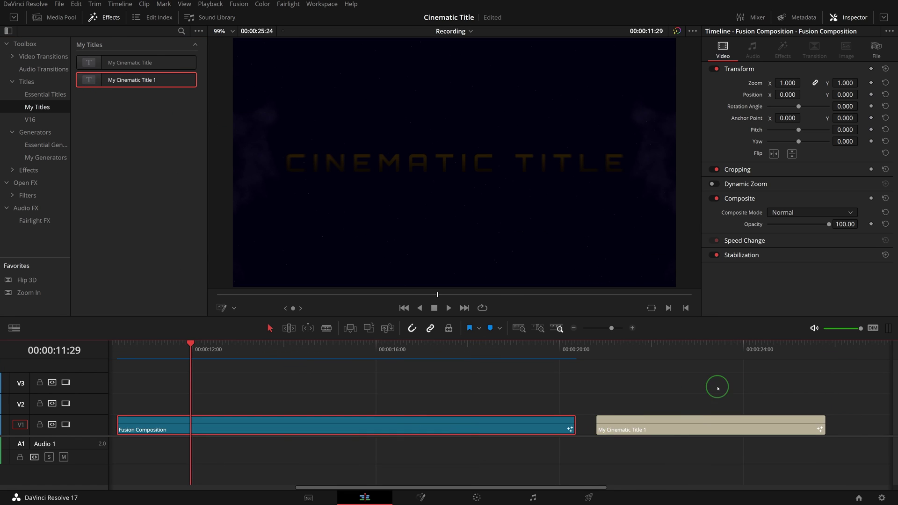
pyautogui.moveTo(411, 347); pyautogui.dragTo(395, 348)
pyautogui.press('space')
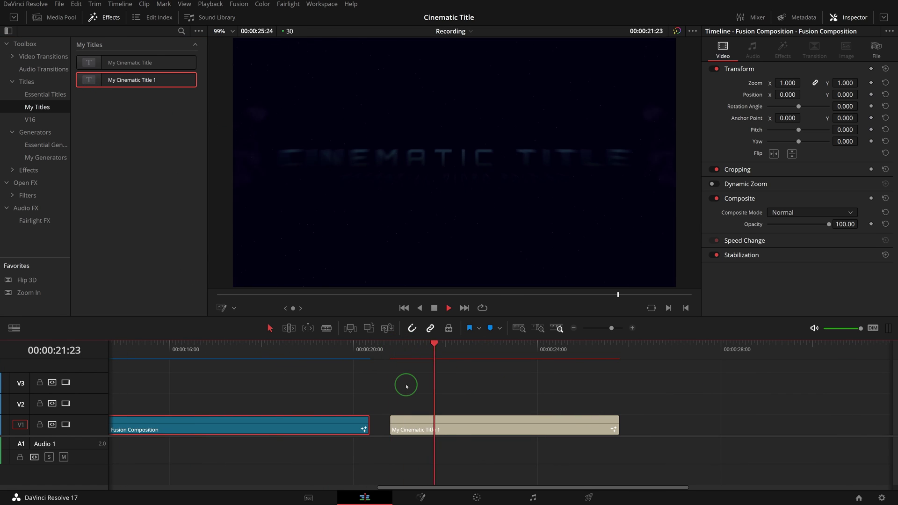
# Change the main title text to SIMPLE in red
pyautogui.click(421, 426)
pyautogui.click(764, 121)
pyautogui.write('SIMPLE')
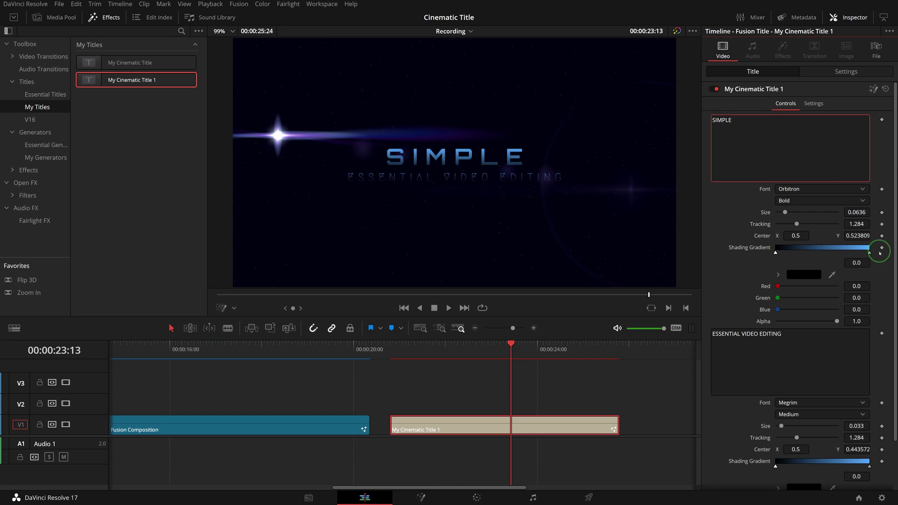
pyautogui.click(779, 275)
pyautogui.click(827, 284)
# Change the subtitle text to EASY in green
pyautogui.scroll(-3, 792, 283)
pyautogui.click(792, 282)
pyautogui.hotkey('ctrl', 'a')
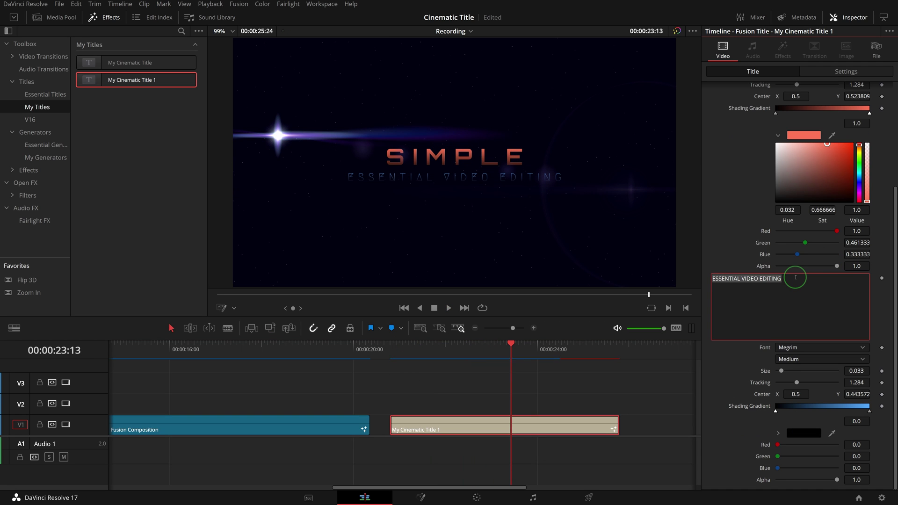
pyautogui.write('EASY')
pyautogui.click(822, 348)
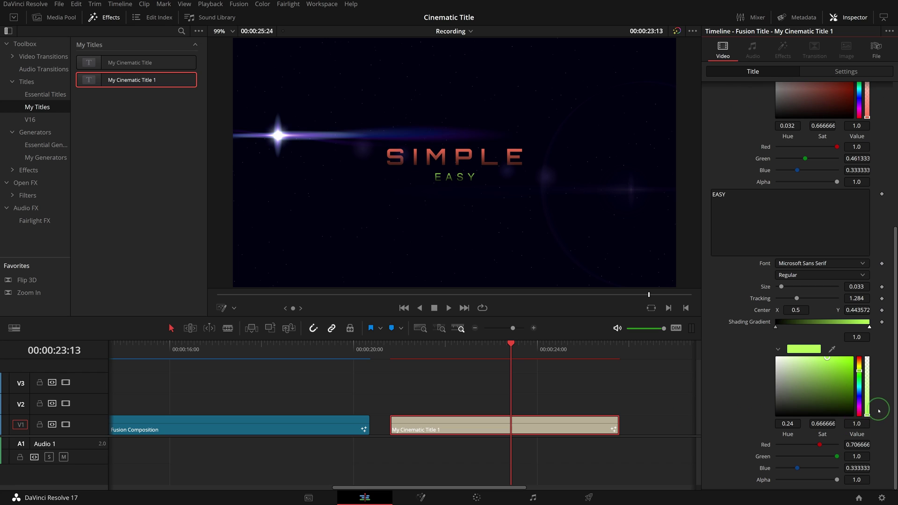
pyautogui.scroll(5, 820, 203)
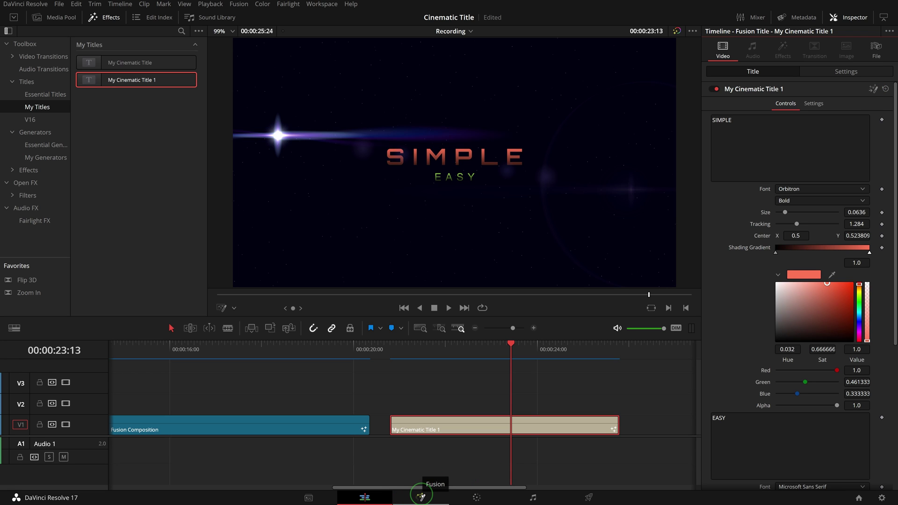
# Open My Cinematic Title 1 in Fusion and expand its MyCinematicTitle group node
pyautogui.click(421, 497)
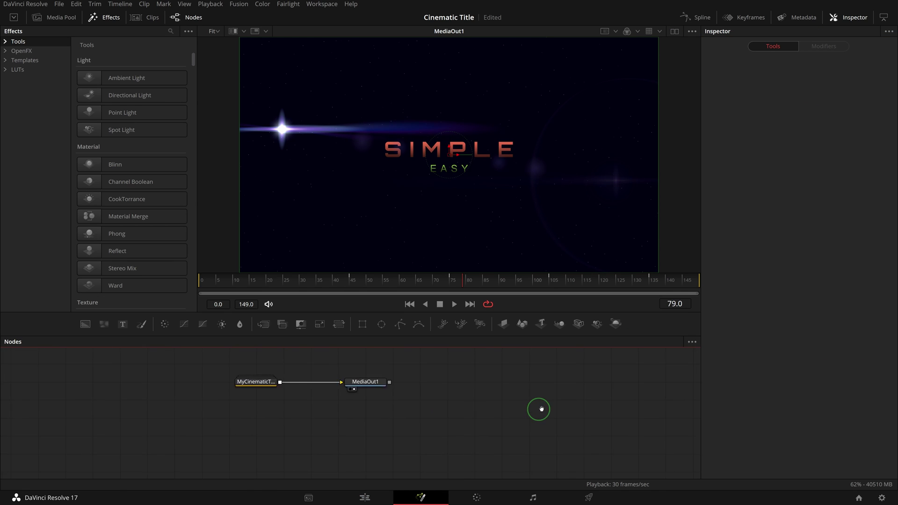
pyautogui.click(274, 374)
pyautogui.doubleClick(273, 375)
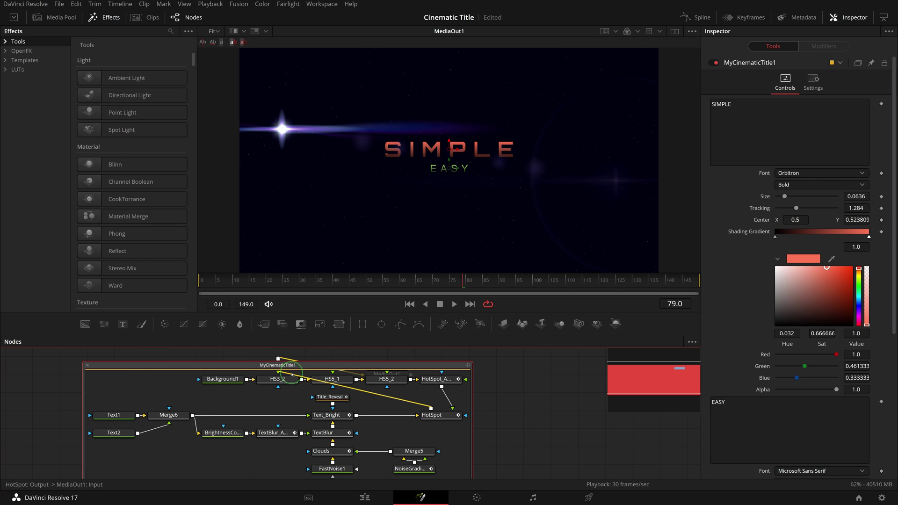